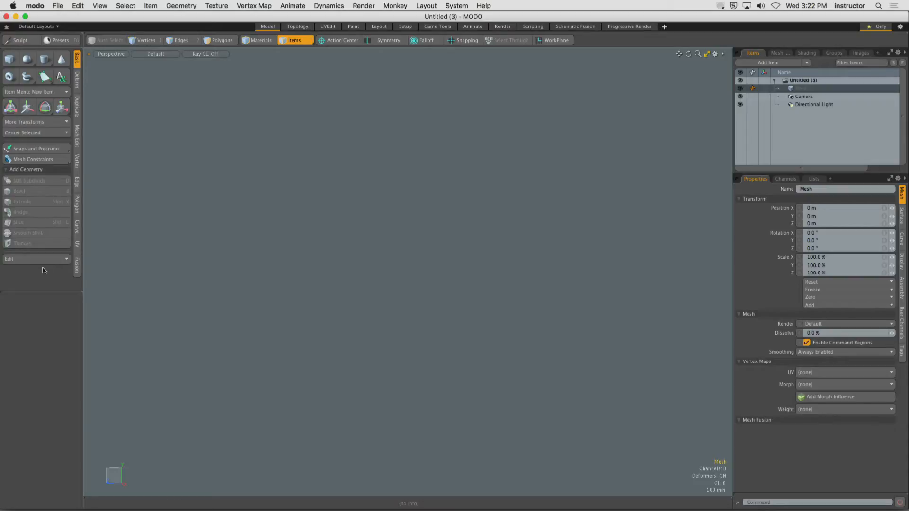
Switch to Chrome and open the Coffee Cup homework assignment from the WEEK 04 course modules
{"action": "mouse_move", "coordinate": [239, 506]}
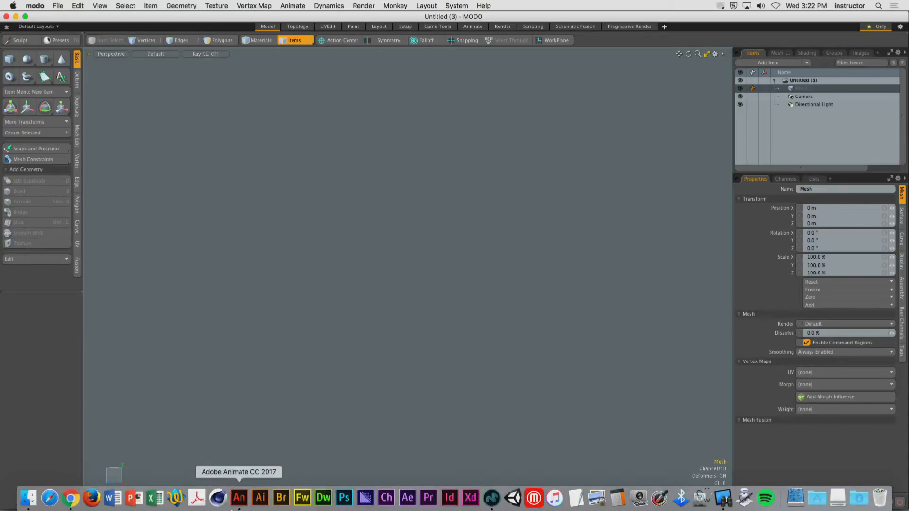
{"action": "left_click", "coordinate": [70, 498]}
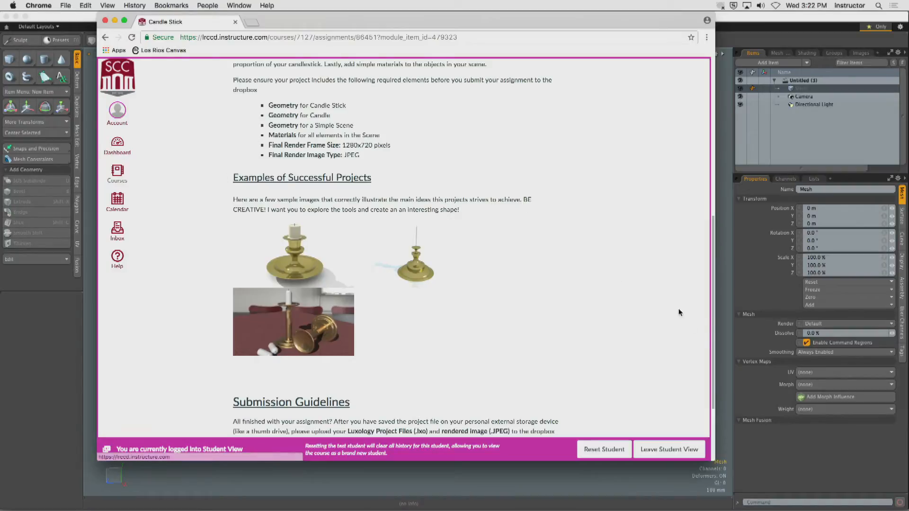
{"action": "scroll", "coordinate": [713, 318], "scroll_direction": "up", "scroll_amount": 10}
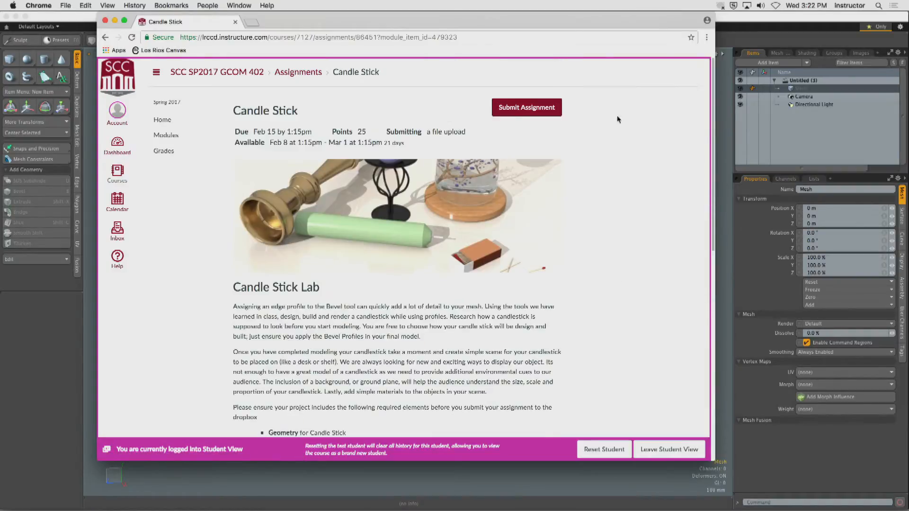
{"action": "left_click", "coordinate": [167, 136]}
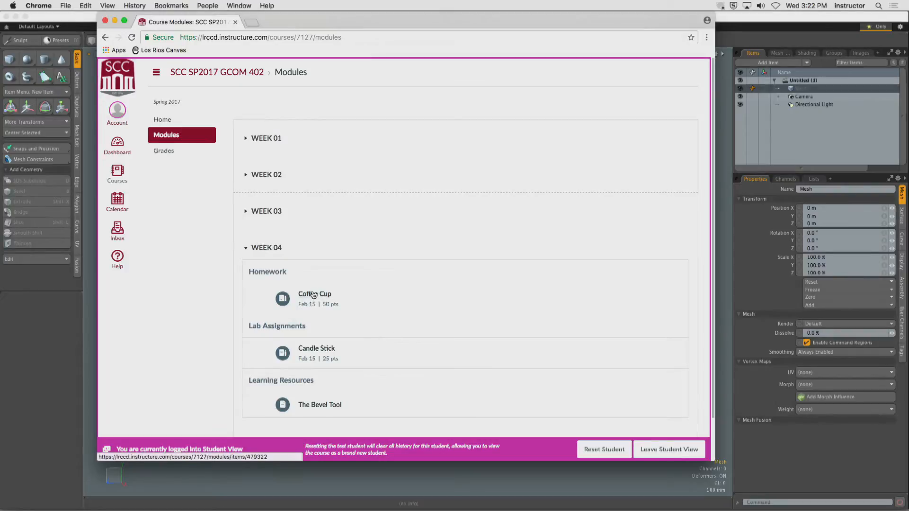
{"action": "left_click", "coordinate": [315, 294]}
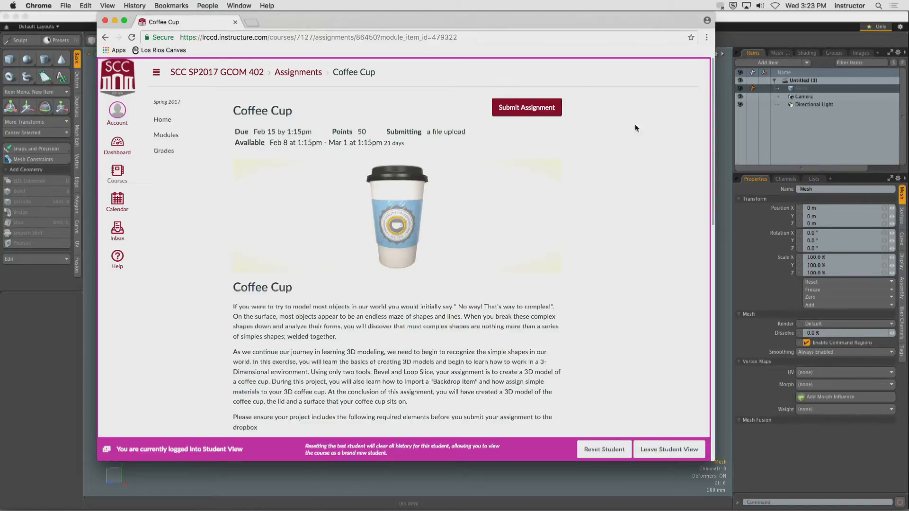
Download the Coffee Cup Backdrop Image and Coffee Cup Reference Images archives from the assignment's Resources section
{"action": "scroll", "coordinate": [666, 274], "scroll_direction": "down", "scroll_amount": 10}
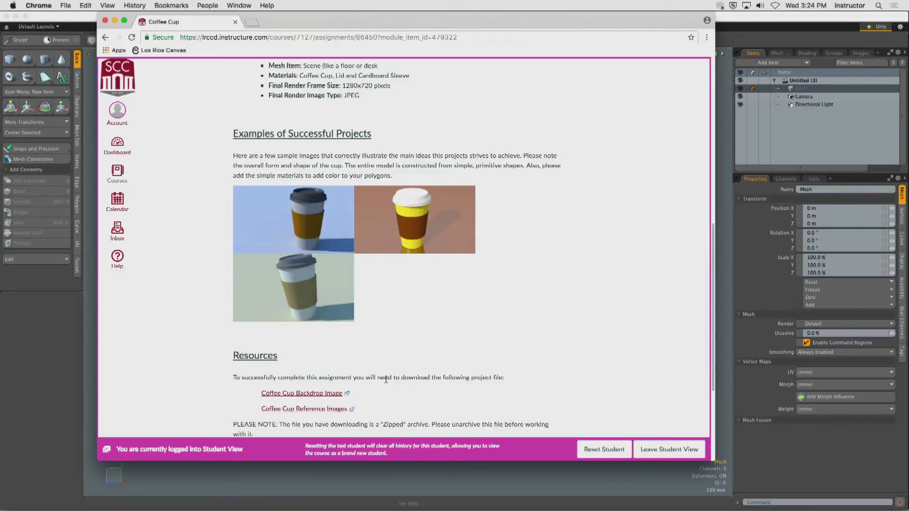
{"action": "left_click_drag", "start_coordinate": [716, 255], "coordinate": [735, 256]}
{"action": "scroll", "coordinate": [726, 278], "scroll_direction": "down", "scroll_amount": 3}
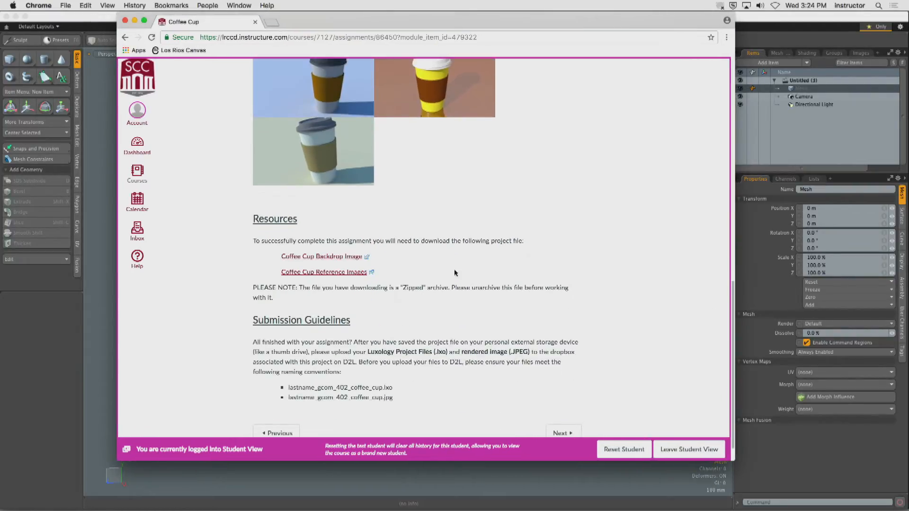
{"action": "left_click", "coordinate": [327, 259]}
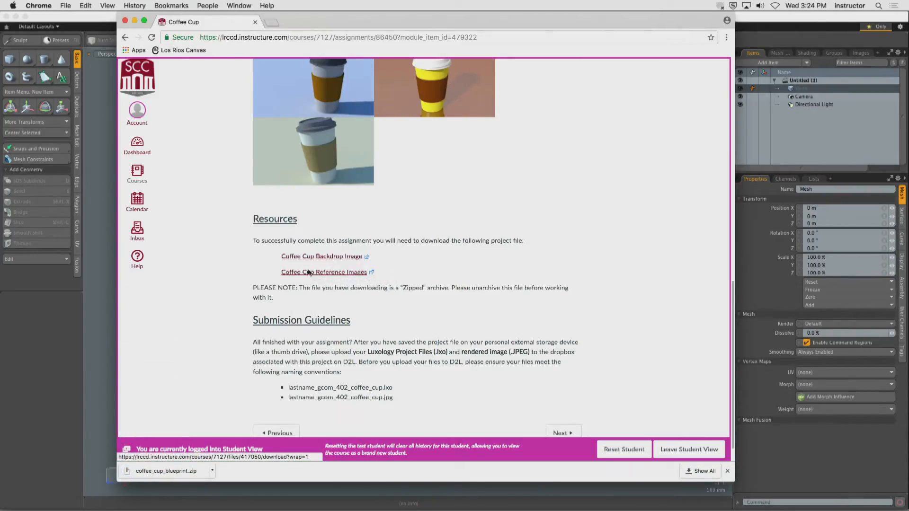
{"action": "left_click", "coordinate": [309, 272]}
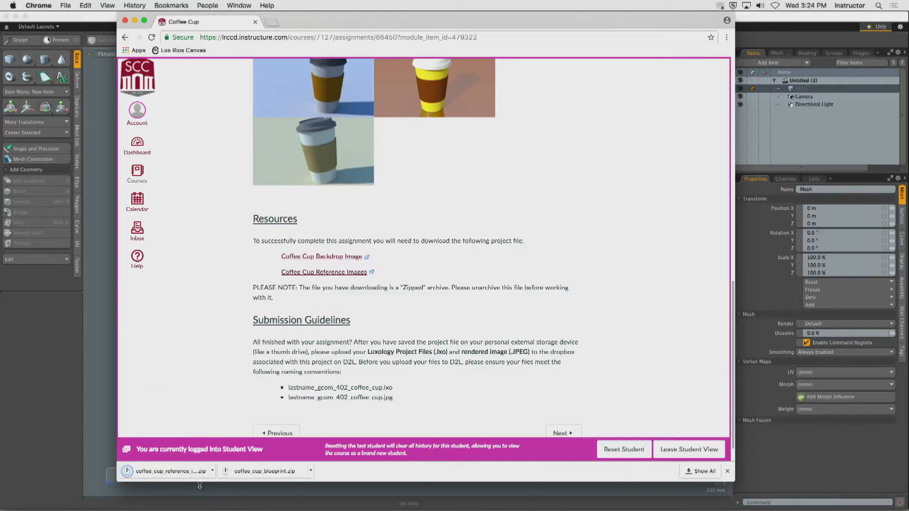
Show the downloaded archives in Finder, move both coffee cup ZIP files to the Desktop folder, and open that folder
{"action": "left_click", "coordinate": [212, 472]}
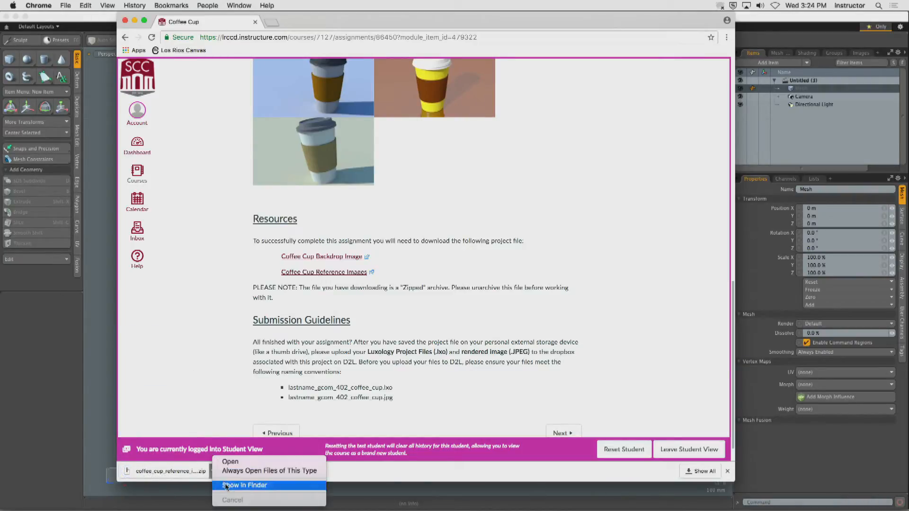
{"action": "left_click", "coordinate": [226, 485]}
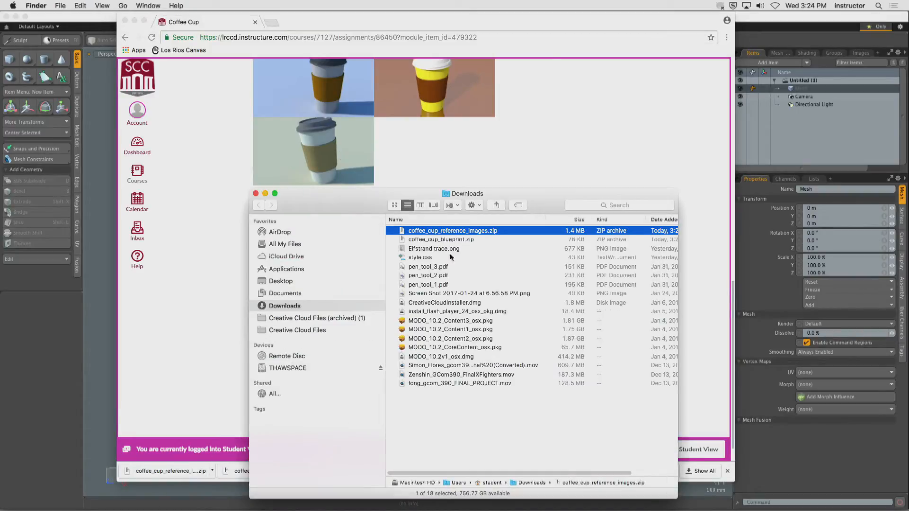
{"action": "left_click", "coordinate": [487, 239], "text": "shift"}
{"action": "left_click_drag", "start_coordinate": [419, 240], "coordinate": [280, 281]}
{"action": "left_click", "coordinate": [281, 282]}
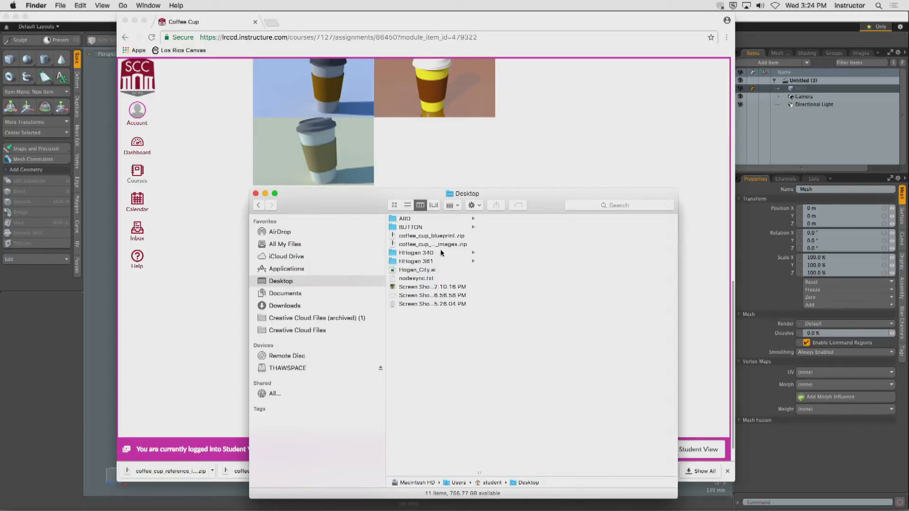
Extract coffee_cup_blueprint.zip and preview the extracted coffee_cup_ref_03_blueprint.jpg image
{"action": "left_click", "coordinate": [453, 236]}
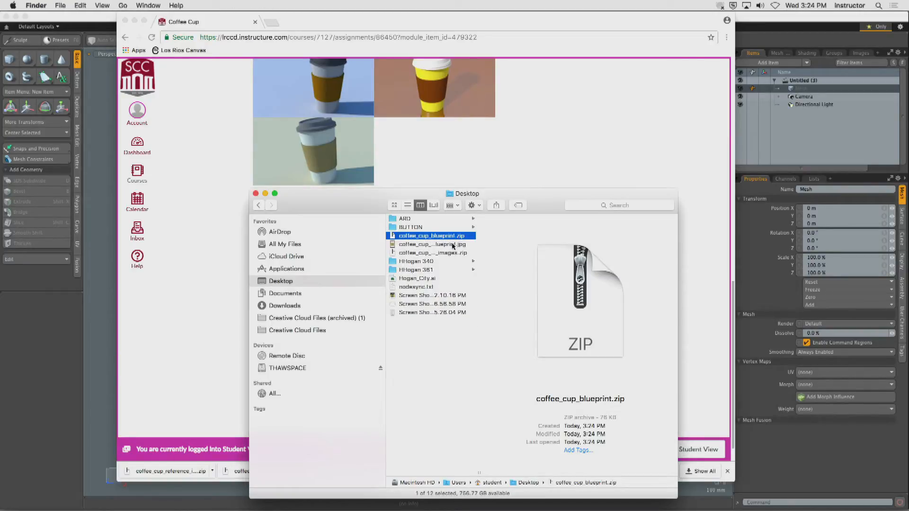
{"action": "left_click", "coordinate": [453, 245]}
{"action": "key", "text": "space"}
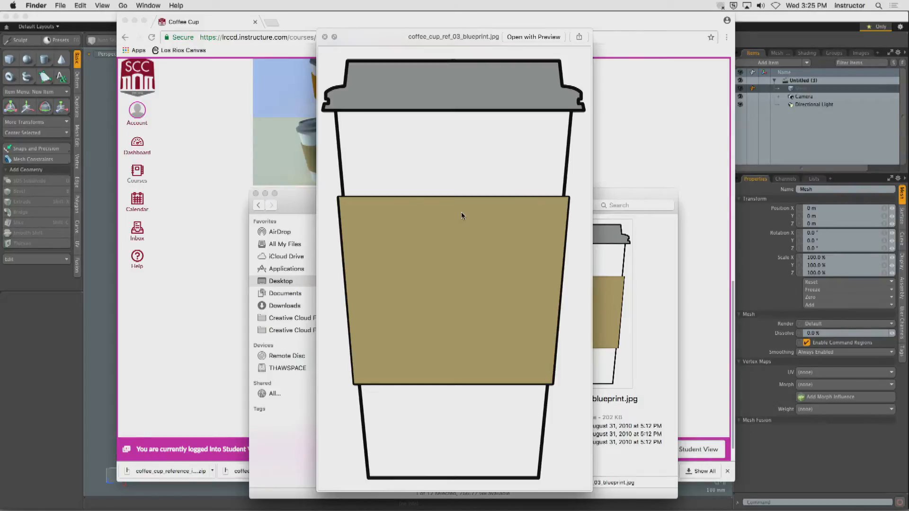
{"action": "key", "text": "space"}
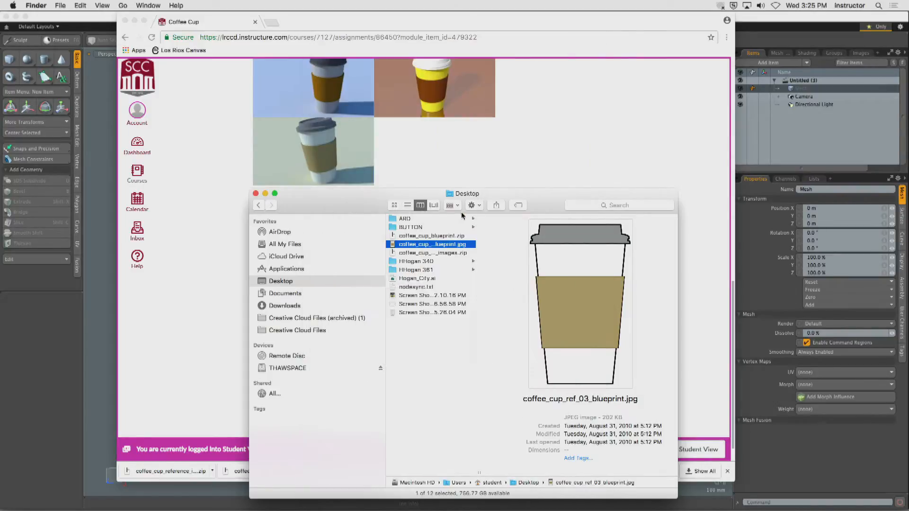
Extract coffee_cup_reference_images.zip and preview coffee_cup_ref_01_front.jpg and coffee_cup_ref_02.jpg
{"action": "double_click", "coordinate": [443, 254]}
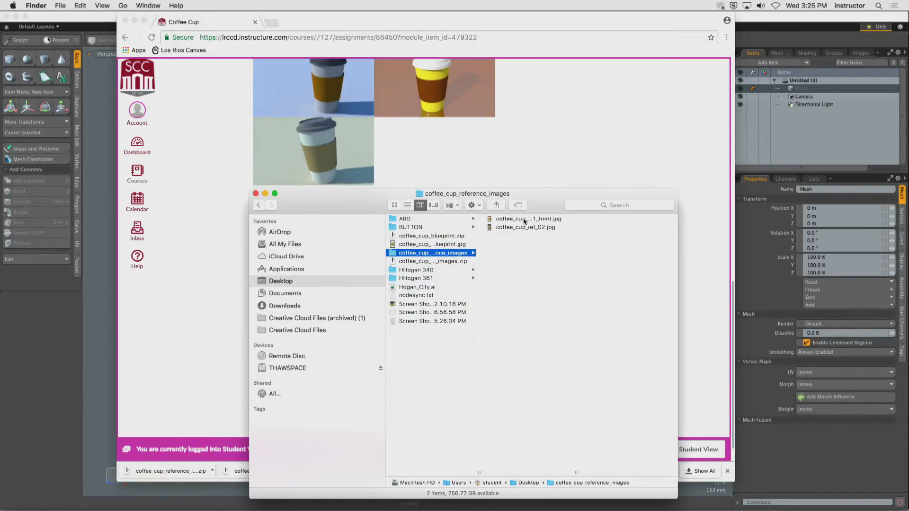
{"action": "left_click", "coordinate": [524, 220]}
{"action": "key", "text": "space"}
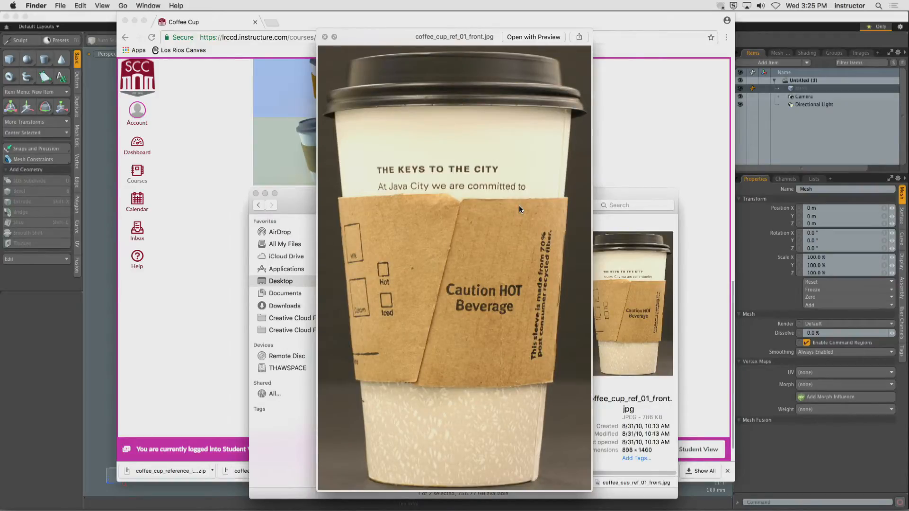
{"action": "key", "text": "Down"}
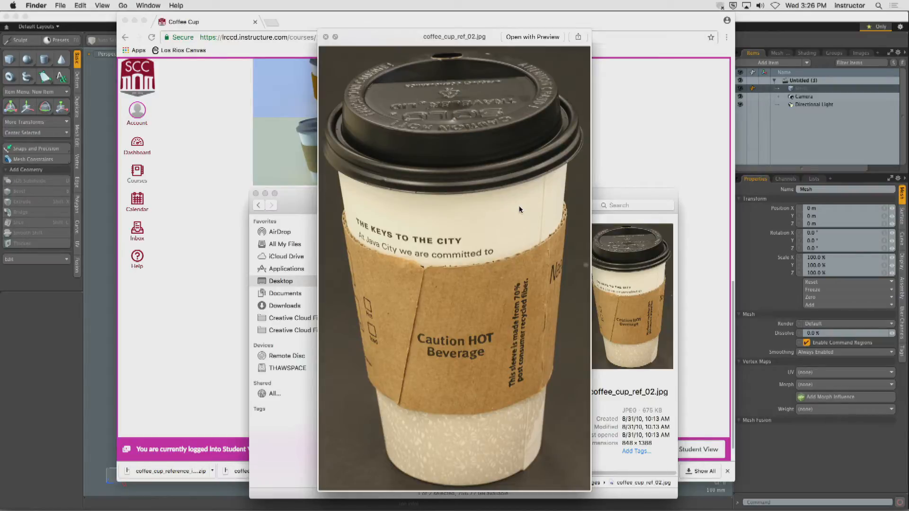
{"action": "key", "text": "space"}
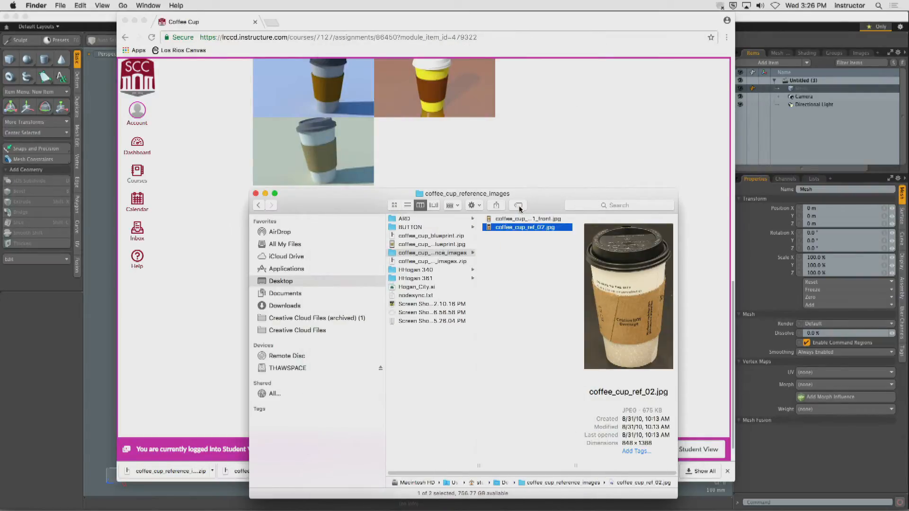
Switch back to MODO and add a Backdrop Item to the scene
{"action": "left_click", "coordinate": [102, 89]}
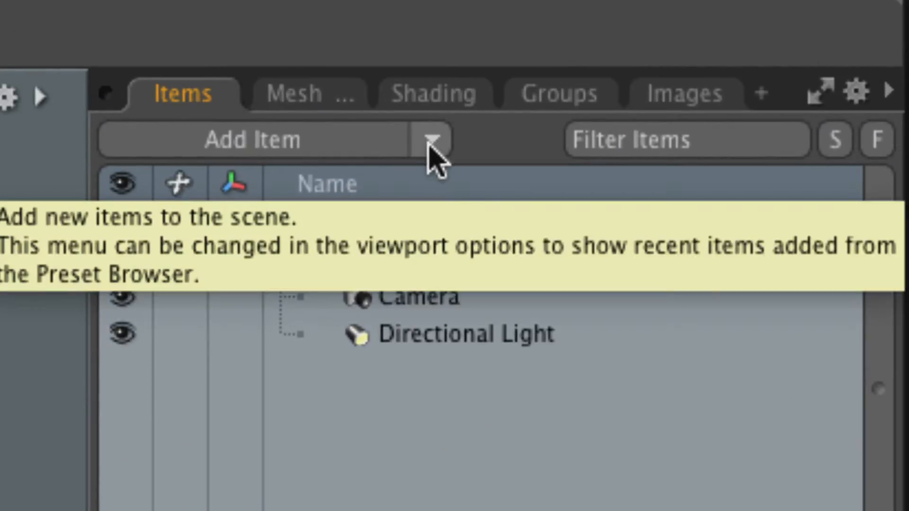
{"action": "left_click", "coordinate": [430, 142]}
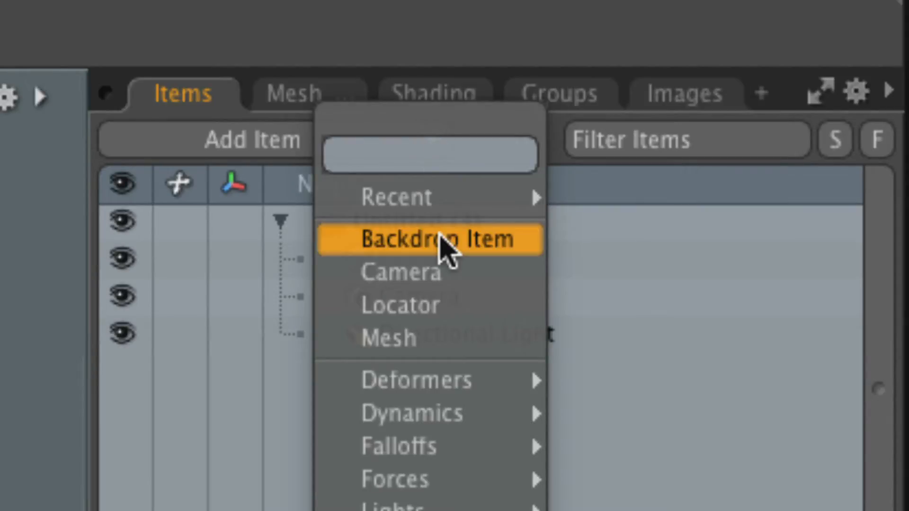
{"action": "left_click", "coordinate": [441, 239]}
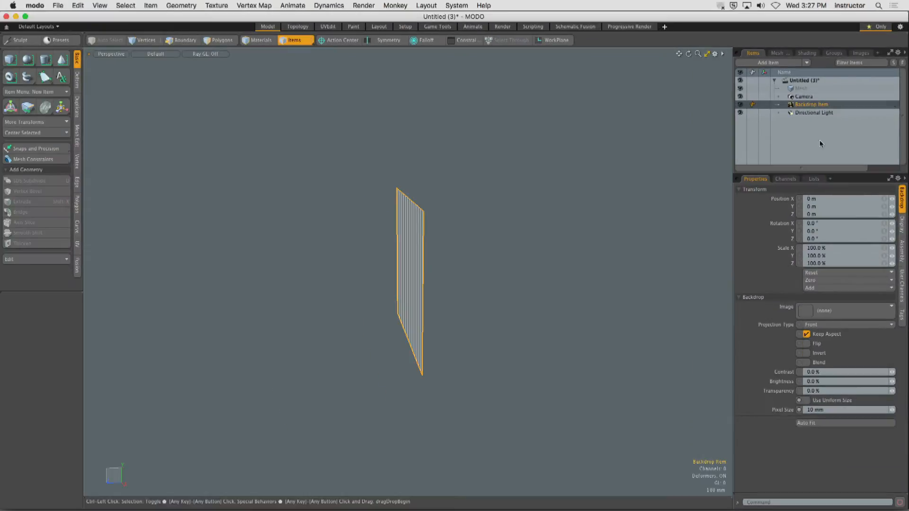
Load coffee_cup_ref_03_blueprint.jpg from the Desktop as the backdrop item's image and view the whole backdrop from the front
{"action": "left_click_drag", "start_coordinate": [663, 220], "coordinate": [635, 227], "text": "alt"}
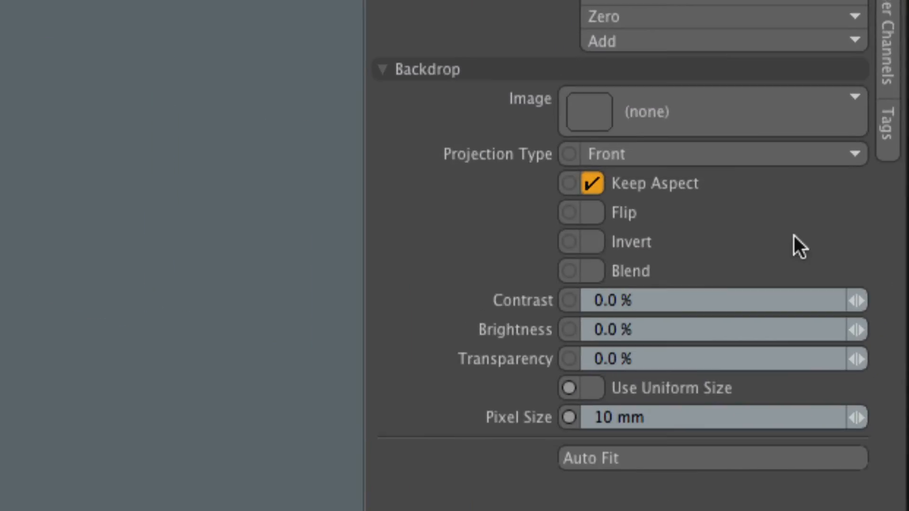
{"action": "left_click", "coordinate": [684, 114]}
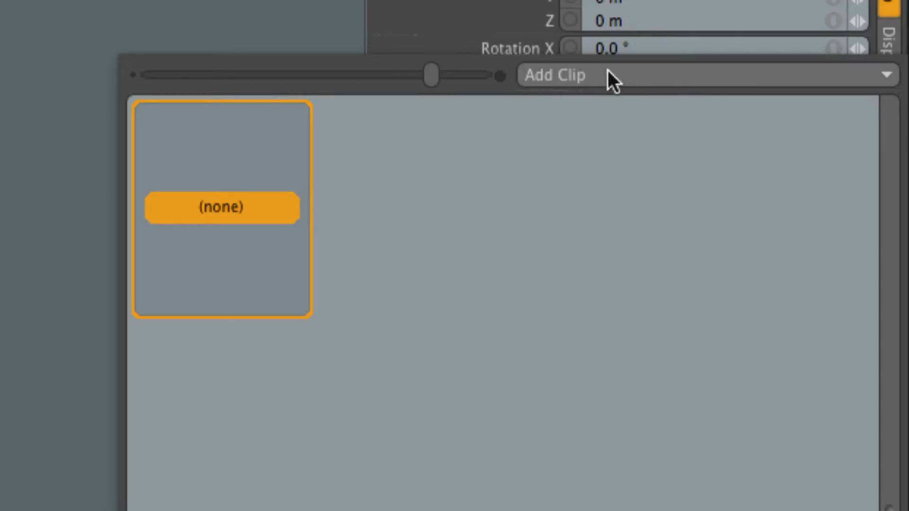
{"action": "left_click", "coordinate": [654, 76]}
{"action": "left_click", "coordinate": [639, 109]}
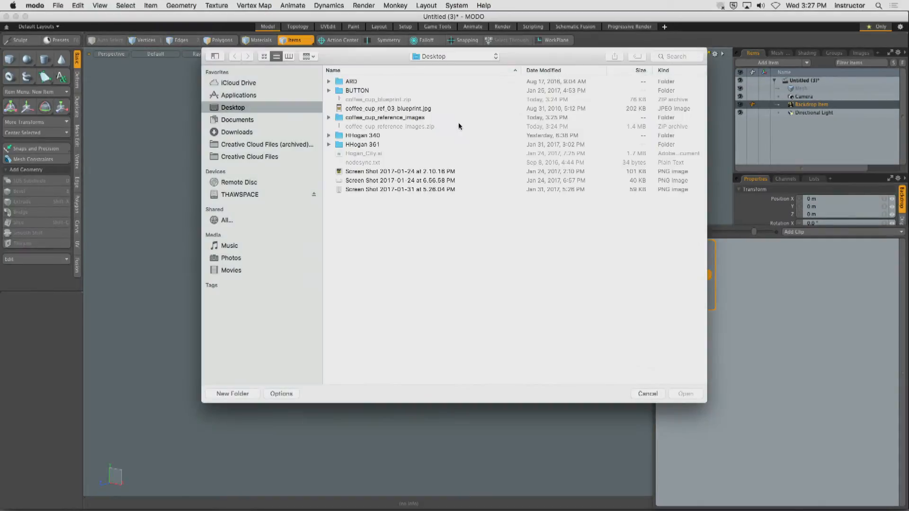
{"action": "left_click", "coordinate": [423, 96]}
{"action": "key", "text": "Return"}
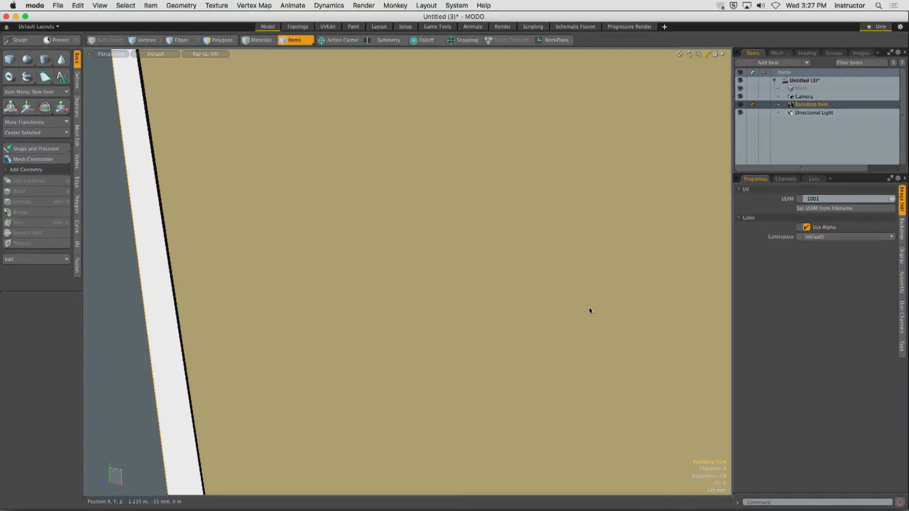
{"action": "scroll", "coordinate": [583, 334], "scroll_direction": "down", "scroll_amount": 10}
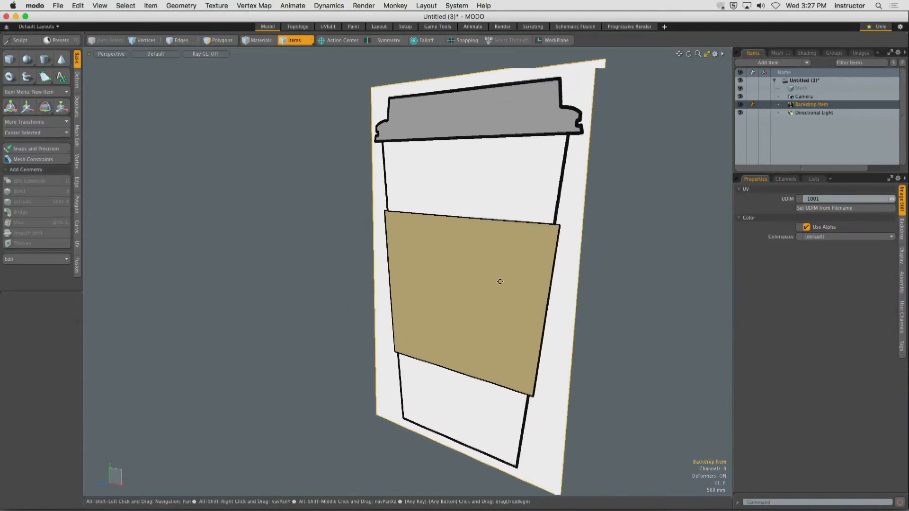
{"action": "left_click_drag", "start_coordinate": [548, 285], "coordinate": [471, 277], "text": "alt"}
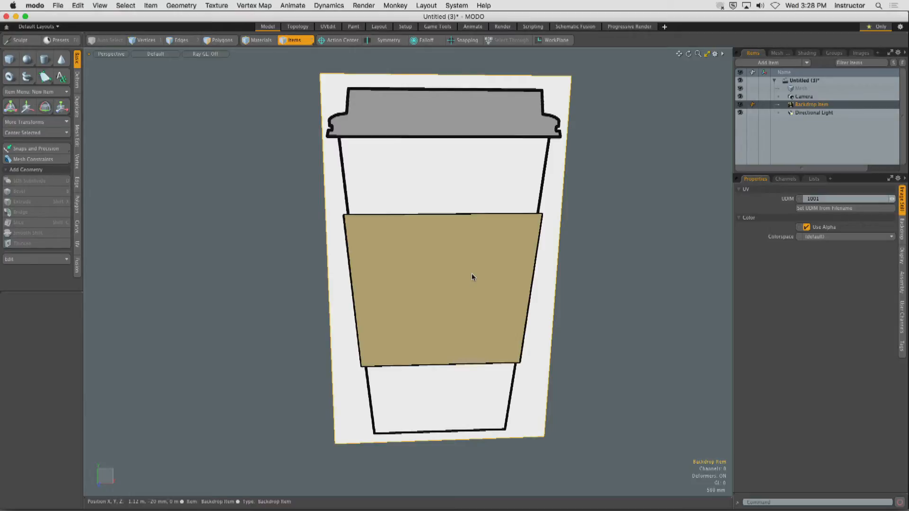
Look through the viewport's view choices in both the list and the view pie menu, keeping the Perspective view
{"action": "left_click", "coordinate": [108, 58]}
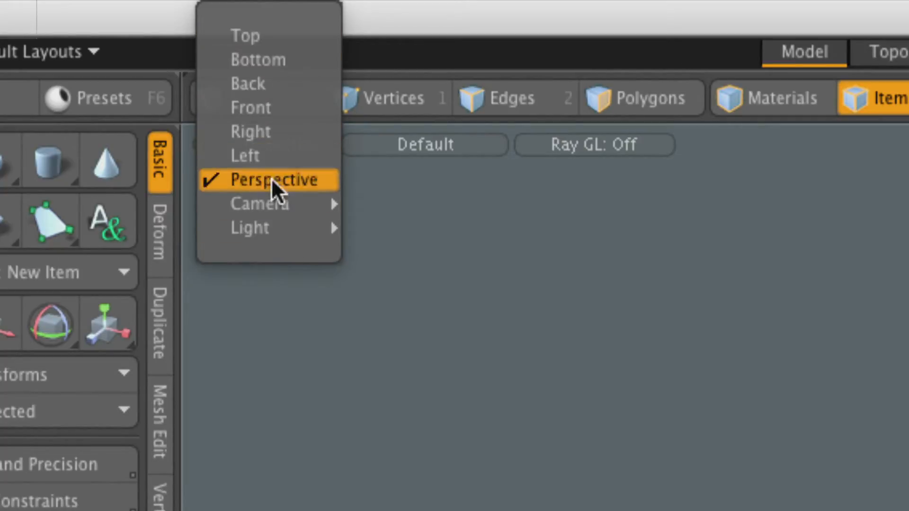
{"action": "mouse_move", "coordinate": [287, 226]}
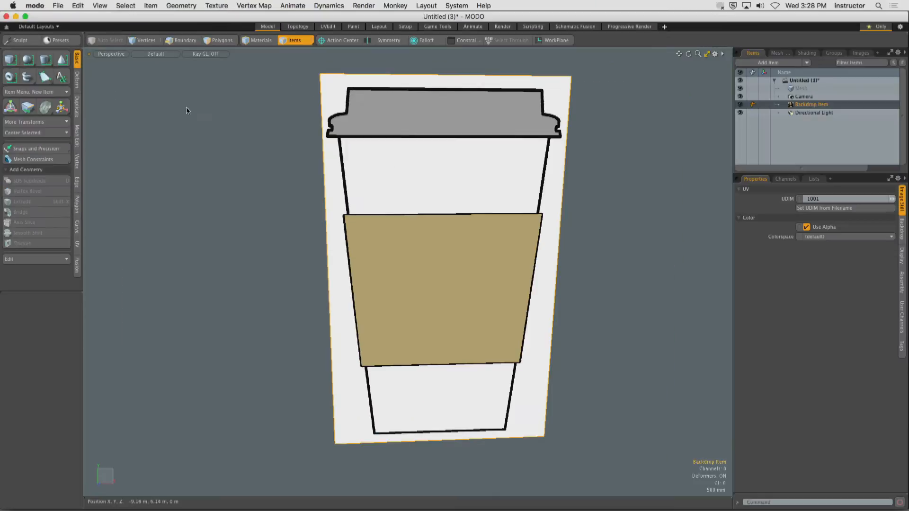
{"action": "key", "text": "ctrl+space"}
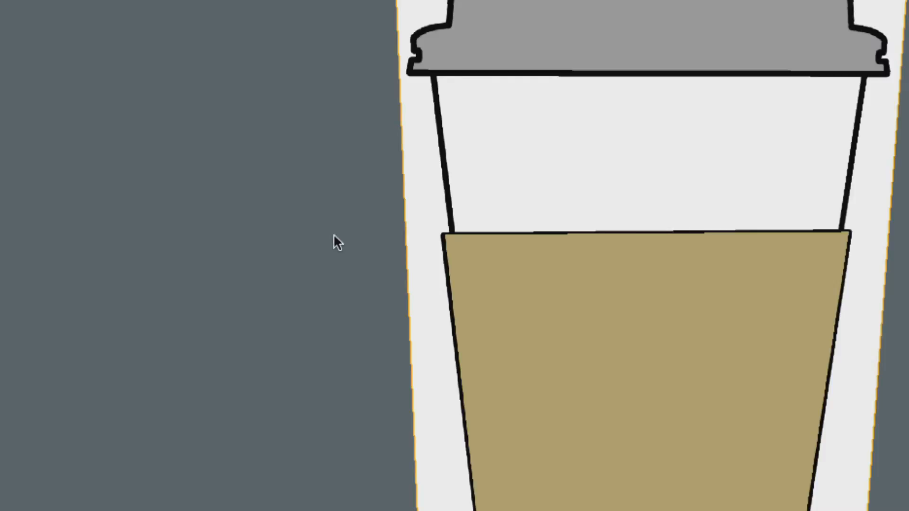
{"action": "key", "text": "ctrl+space"}
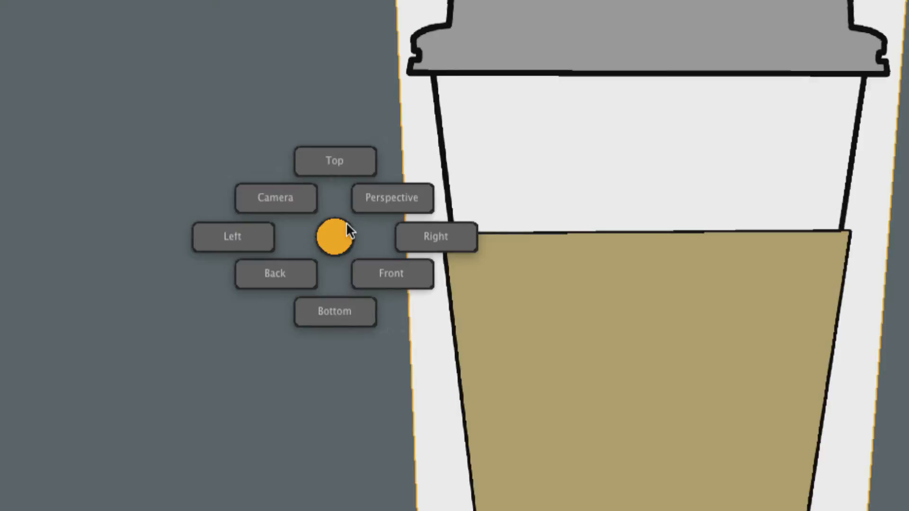
{"action": "left_click", "coordinate": [366, 199]}
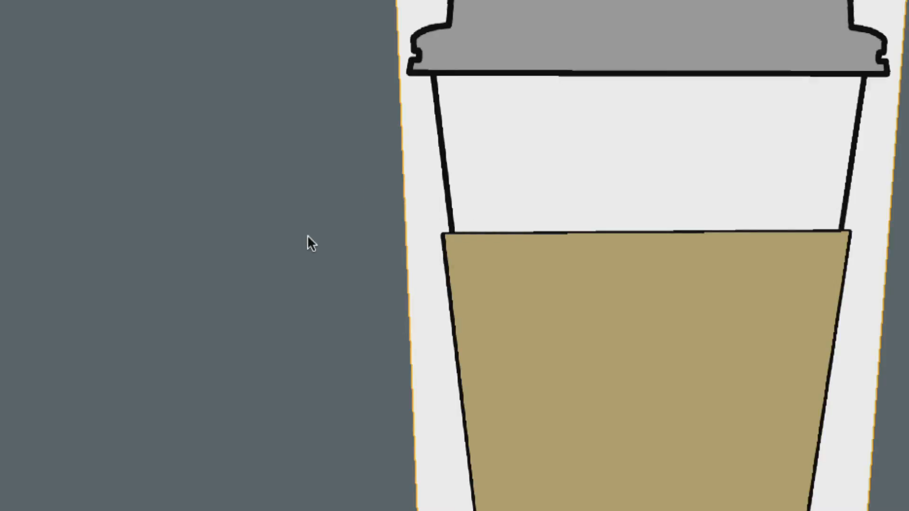
Look at the backdrop in the Right, Left and Top views
{"action": "key", "text": "grave"}
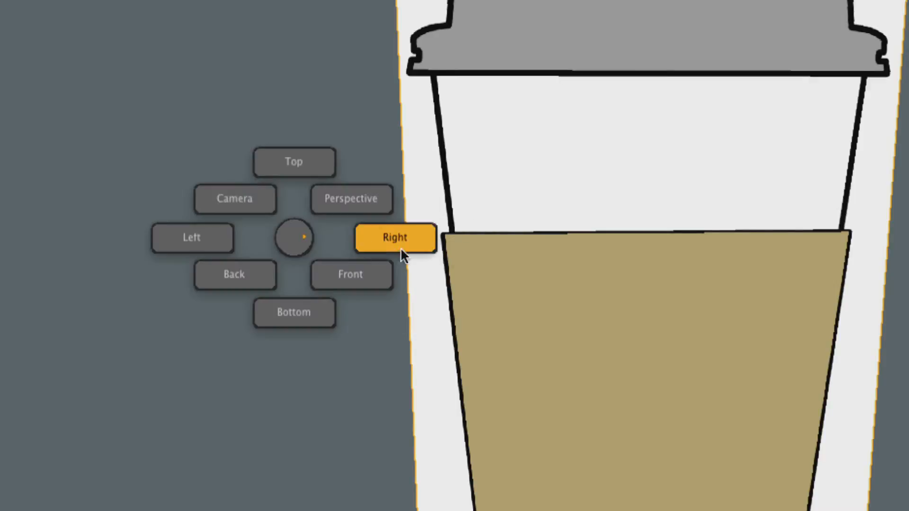
{"action": "left_click", "coordinate": [401, 244]}
{"action": "key", "text": "grave"}
{"action": "left_click", "coordinate": [208, 233]}
{"action": "key", "text": "grave"}
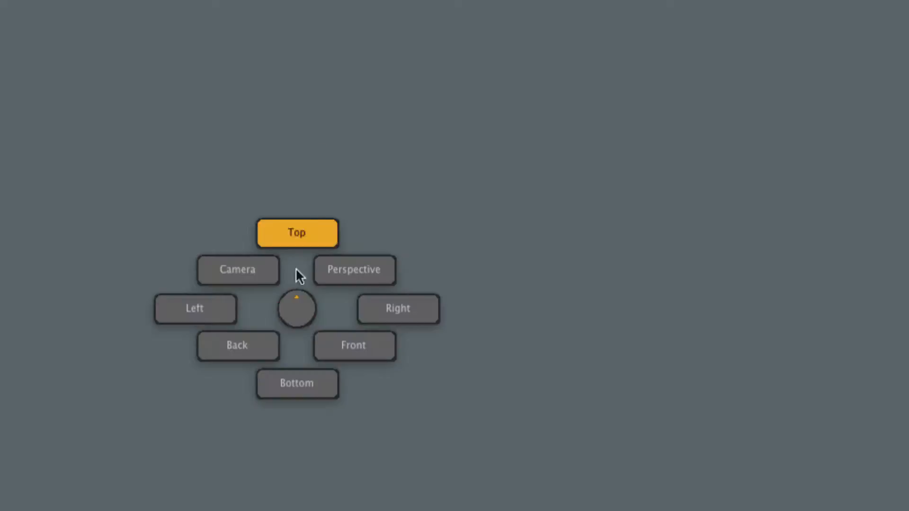
{"action": "left_click", "coordinate": [305, 239]}
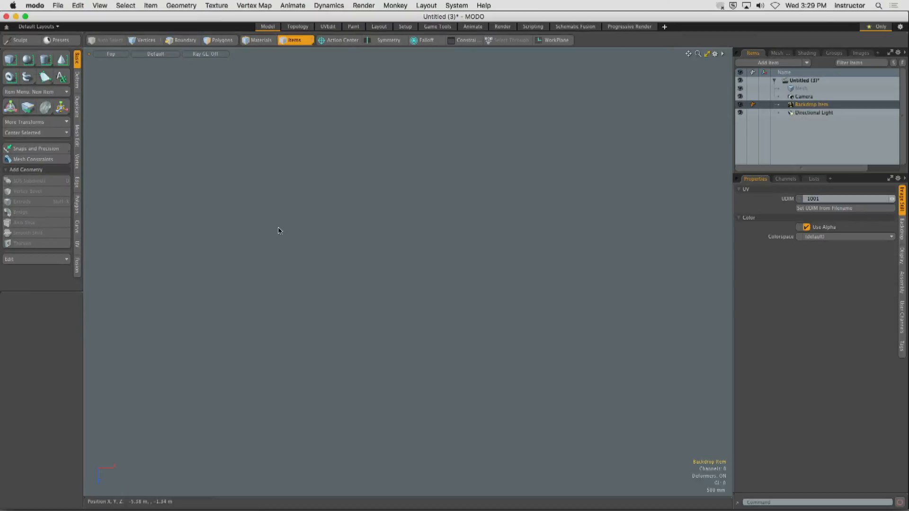
Switch to the Front view and set the viewport's Show Grid option to Always
{"action": "key", "text": "ctrl+space"}
{"action": "left_click", "coordinate": [368, 287]}
{"action": "left_click_drag", "start_coordinate": [367, 287], "coordinate": [330, 278], "text": "alt"}
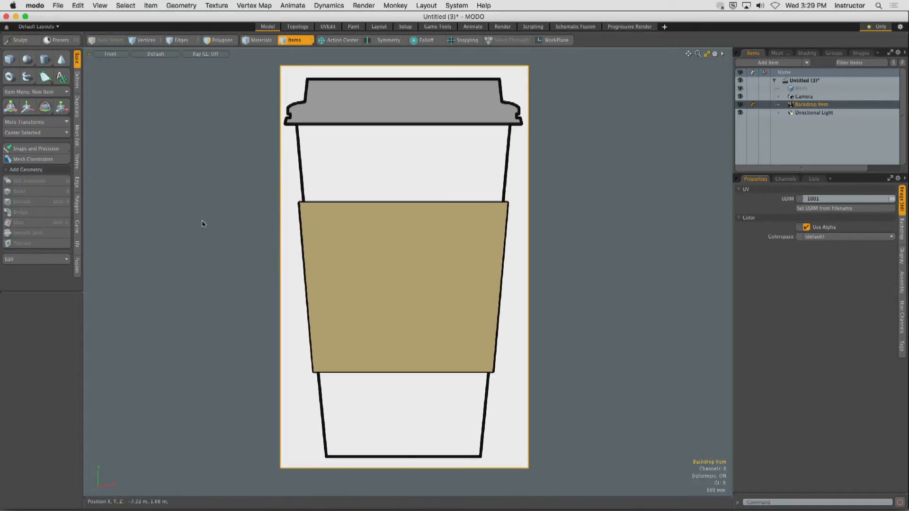
{"action": "key", "text": "o"}
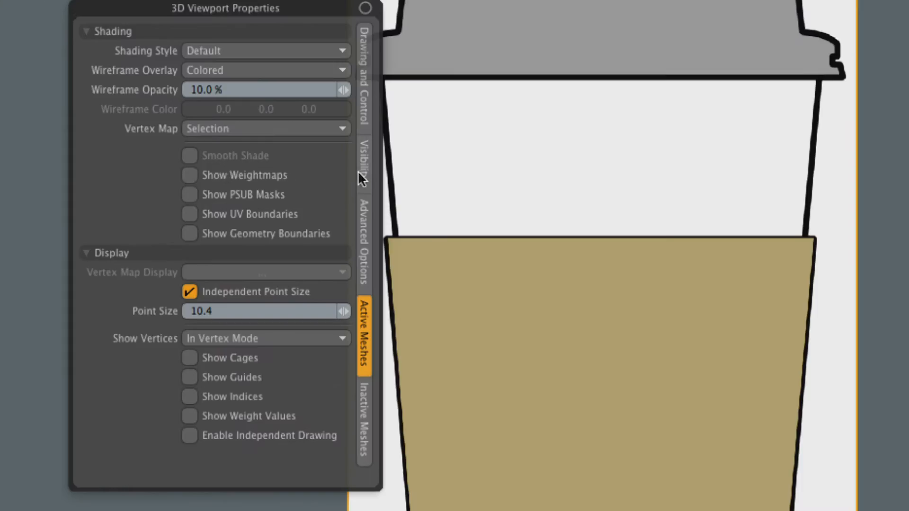
{"action": "left_click", "coordinate": [307, 166]}
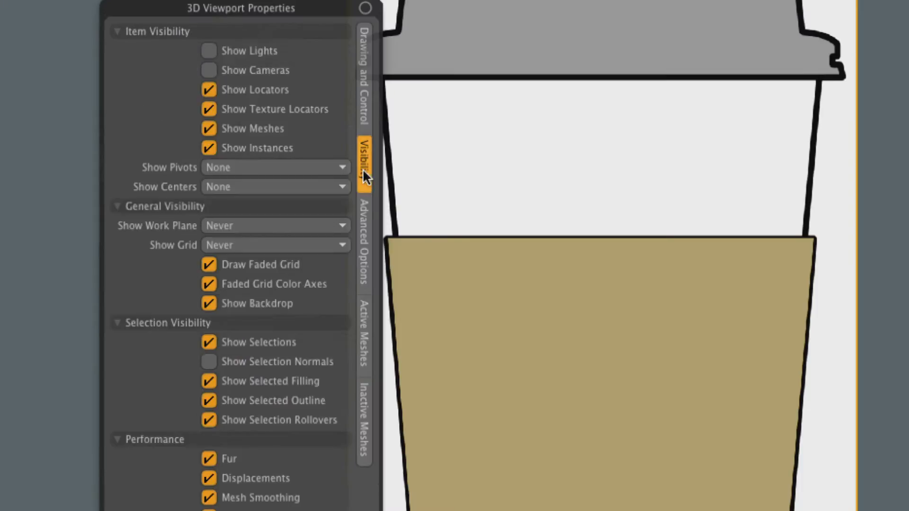
{"action": "left_click", "coordinate": [263, 244]}
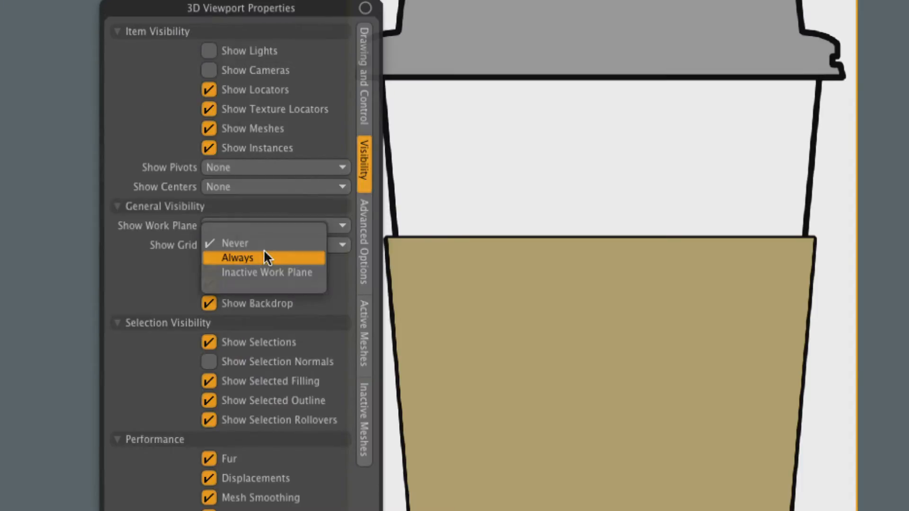
{"action": "left_click", "coordinate": [263, 258]}
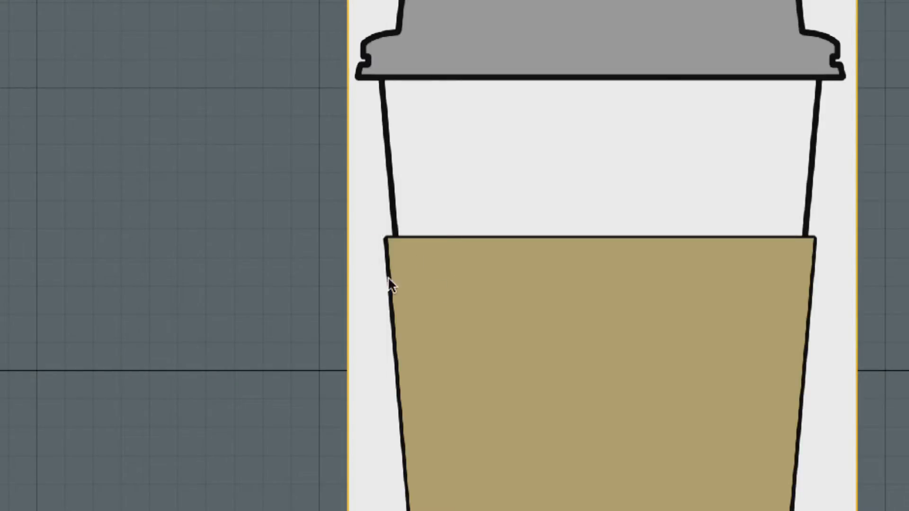
{"action": "left_click_drag", "start_coordinate": [643, 281], "coordinate": [547, 156], "text": "alt"}
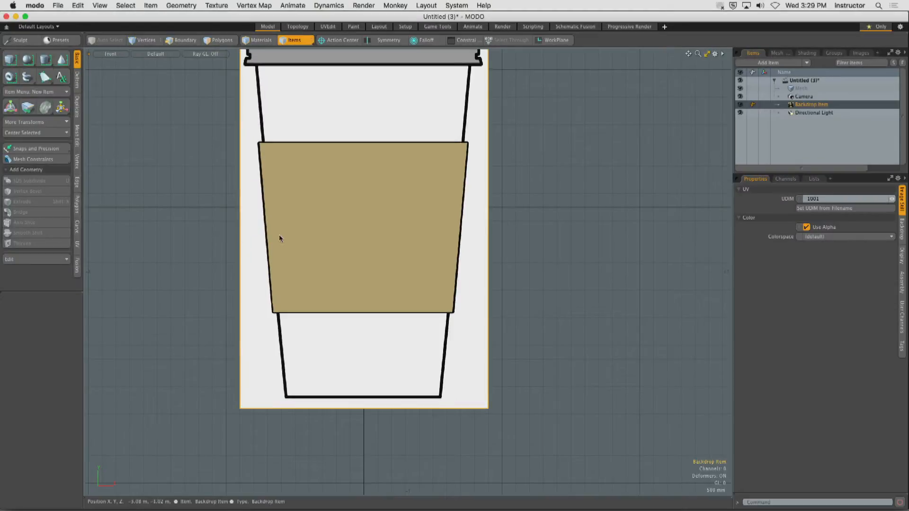
Set the coffee cup backdrop's Transparency to 70% and deselect it
{"action": "left_click", "coordinate": [476, 174]}
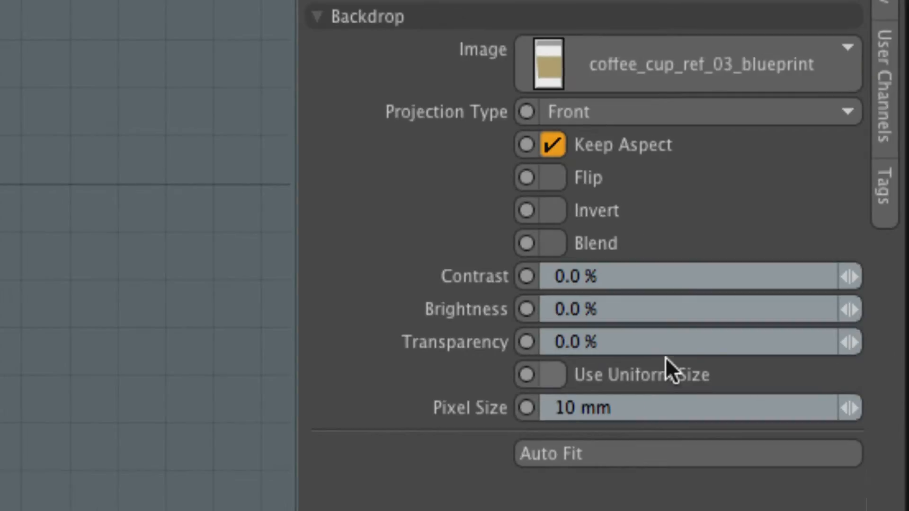
{"action": "left_click", "coordinate": [636, 342]}
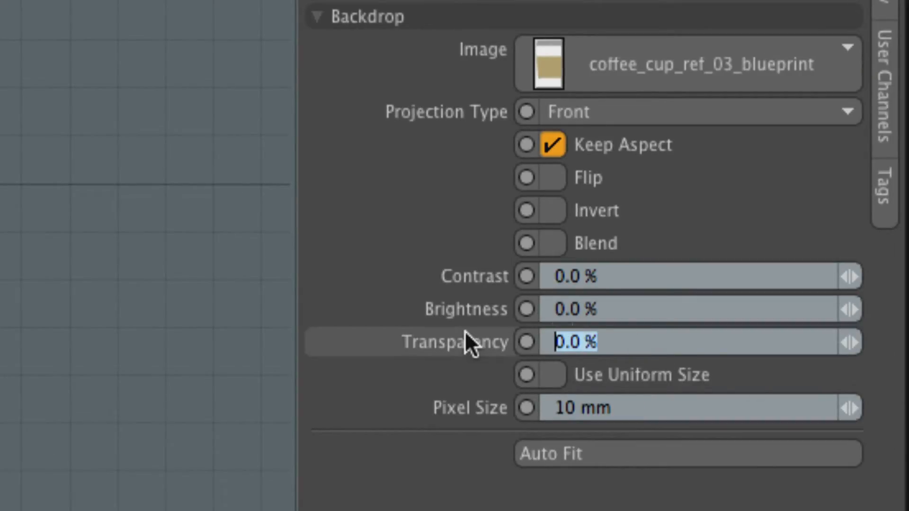
{"action": "type", "text": "70"}
{"action": "key", "text": "Return"}
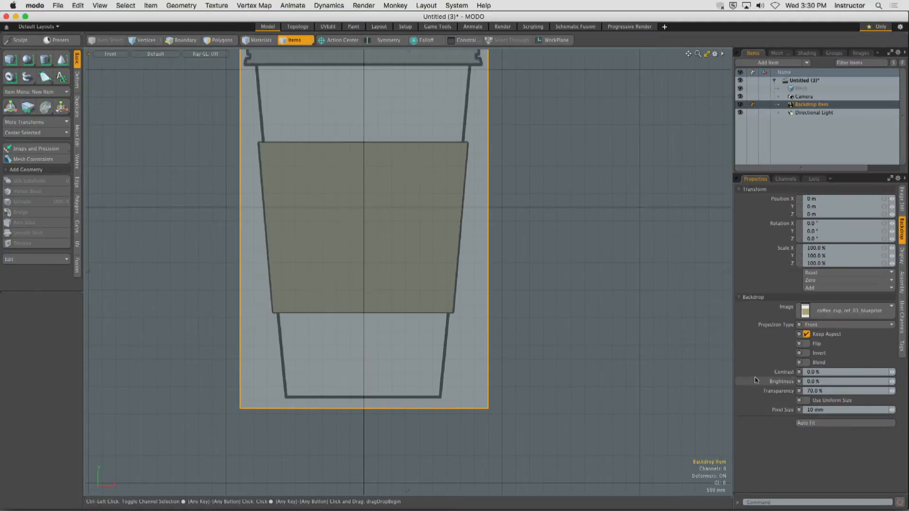
{"action": "left_click", "coordinate": [570, 210]}
Select the backdrop and move it straight up about 6.6 m along Y, bringing the cup's base near the ground line
{"action": "left_click_drag", "start_coordinate": [537, 201], "coordinate": [587, 244], "text": "alt"}
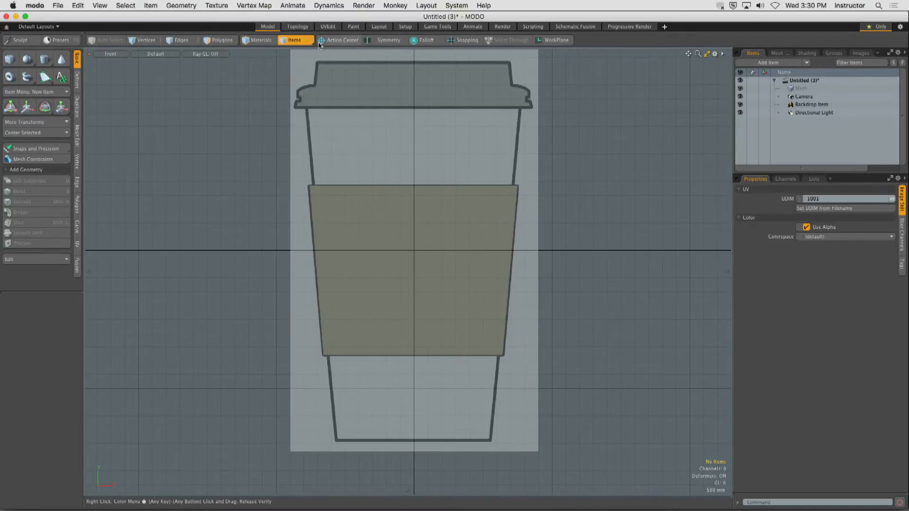
{"action": "left_click", "coordinate": [298, 267]}
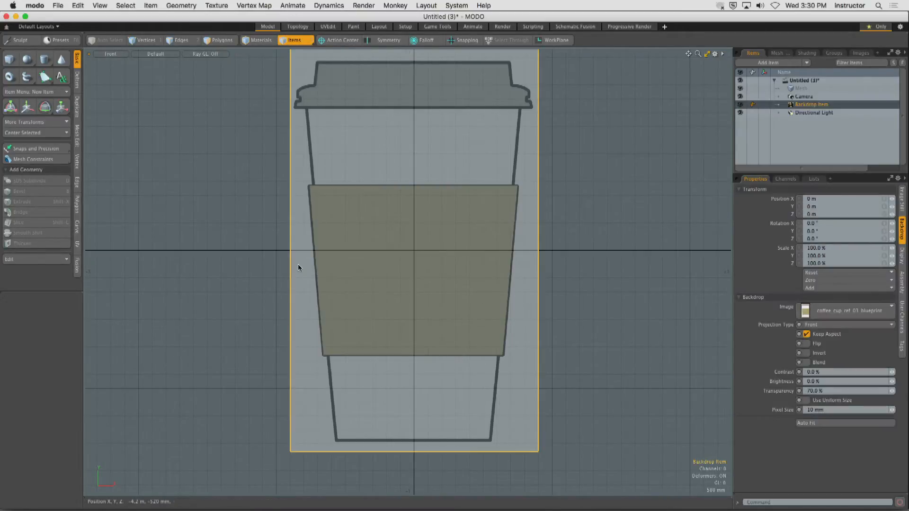
{"action": "left_click", "coordinate": [28, 107]}
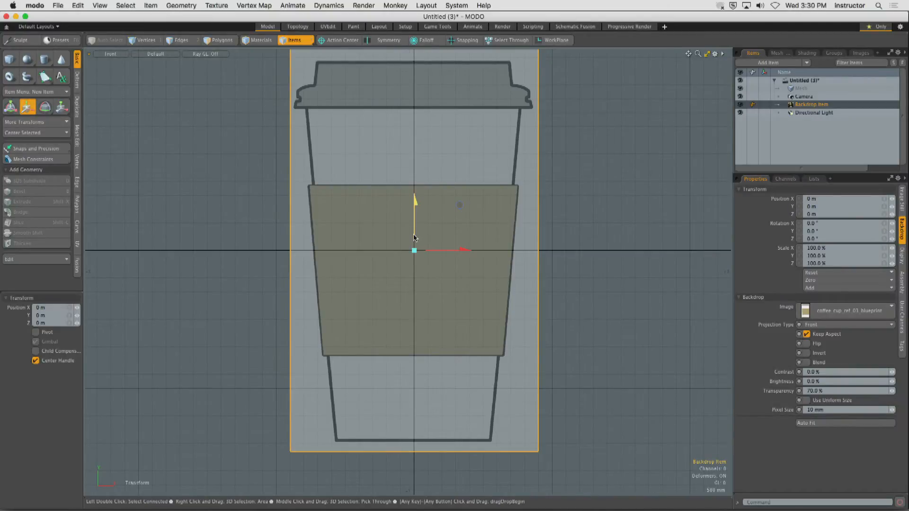
{"action": "left_click_drag", "start_coordinate": [417, 237], "coordinate": [417, 54]}
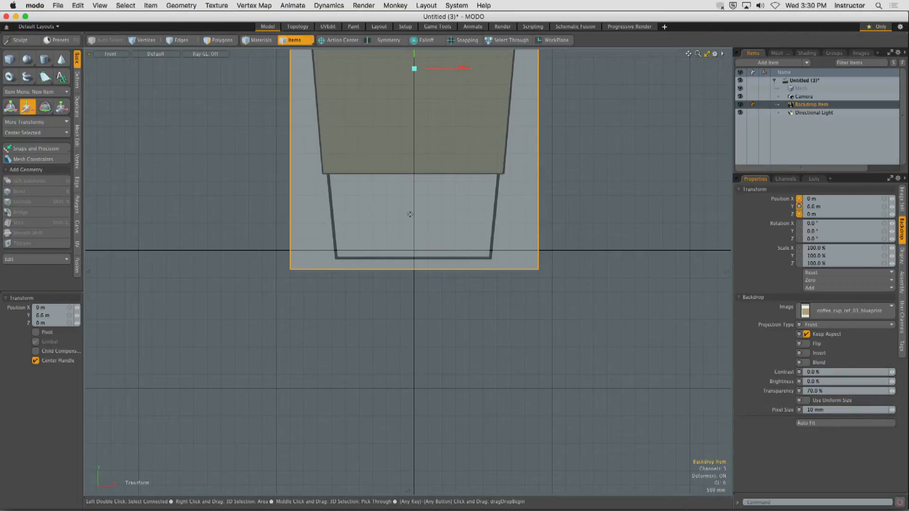
Raise the backdrop to about 6.94 m in Y so the cup's base sits on the ground line, with Position X at 0
{"action": "left_click_drag", "start_coordinate": [398, 251], "coordinate": [484, 263], "text": "alt+shift"}
{"action": "left_click_drag", "start_coordinate": [484, 263], "coordinate": [450, 253], "text": "ctrl+alt"}
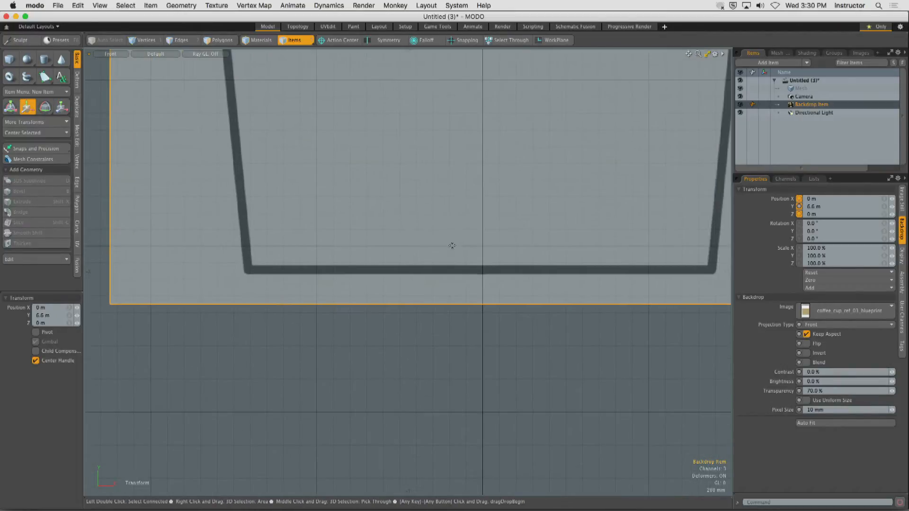
{"action": "left_click_drag", "start_coordinate": [371, 190], "coordinate": [368, 161]}
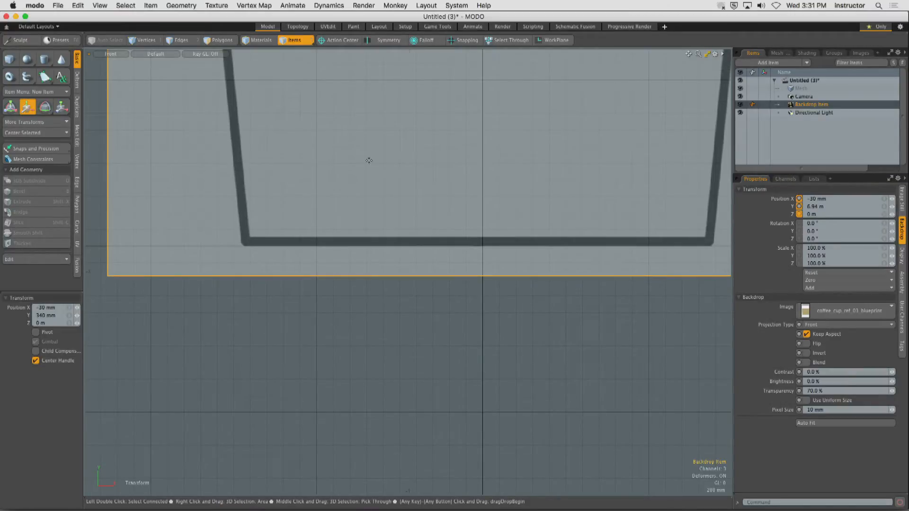
{"action": "left_click", "coordinate": [839, 201]}
{"action": "type", "text": "0"}
{"action": "key", "text": "Return"}
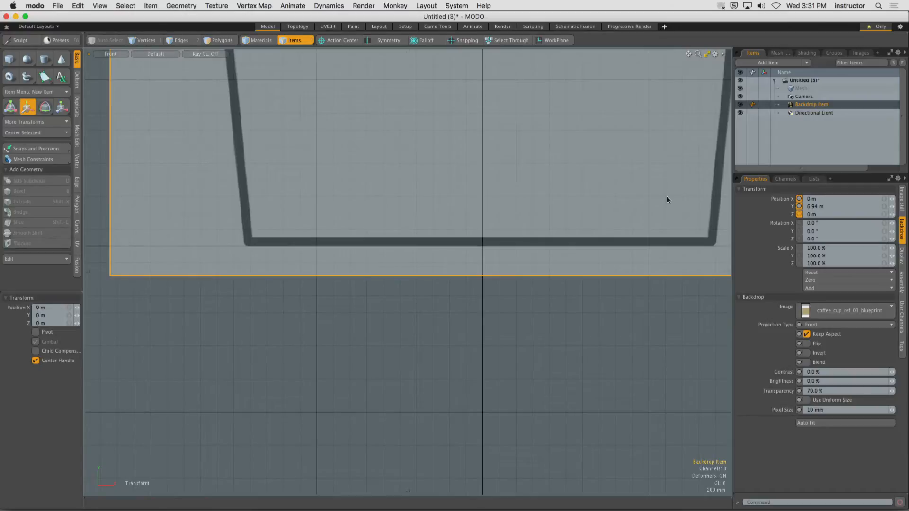
Add a default cube at the origin, switch to the Perspective view to compare it with the backdrop, and deselect it
{"action": "left_click", "coordinate": [9, 59]}
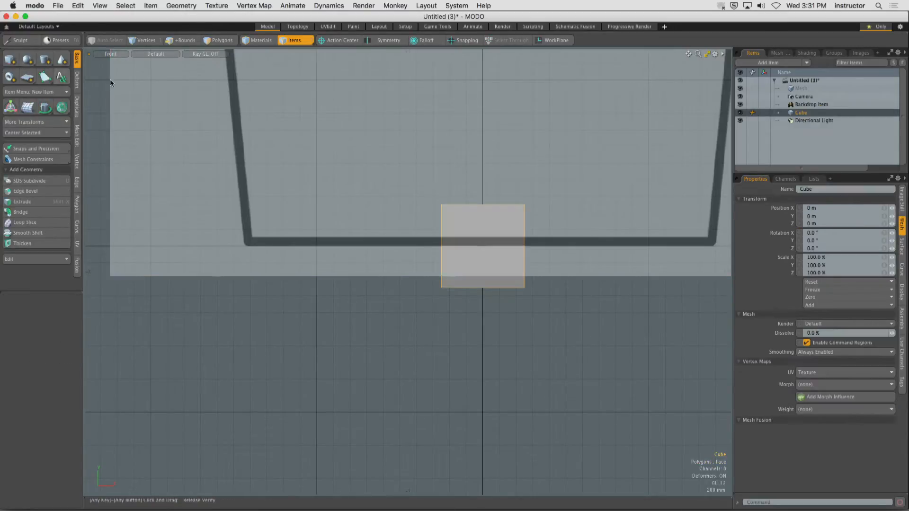
{"action": "key", "text": "ctrl+space"}
{"action": "left_click", "coordinate": [552, 208]}
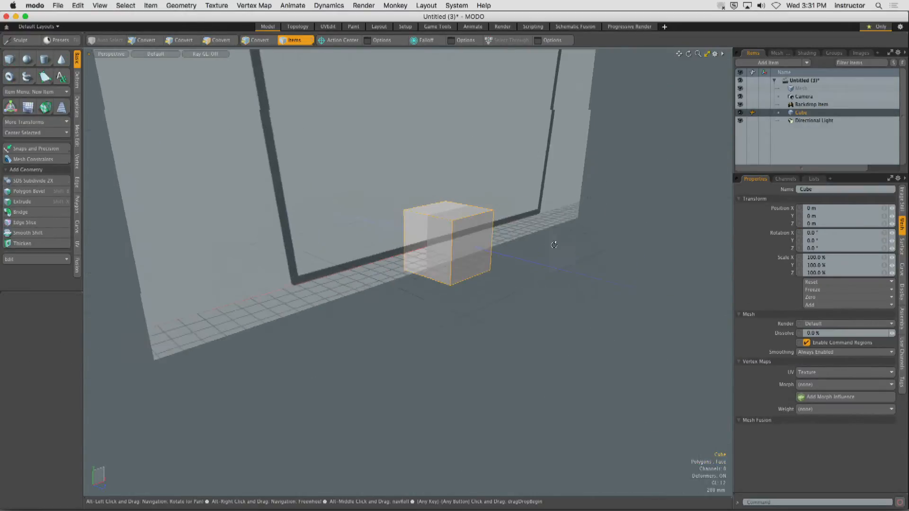
{"action": "left_click_drag", "start_coordinate": [554, 245], "coordinate": [484, 283], "text": "alt"}
{"action": "left_click", "coordinate": [560, 270]}
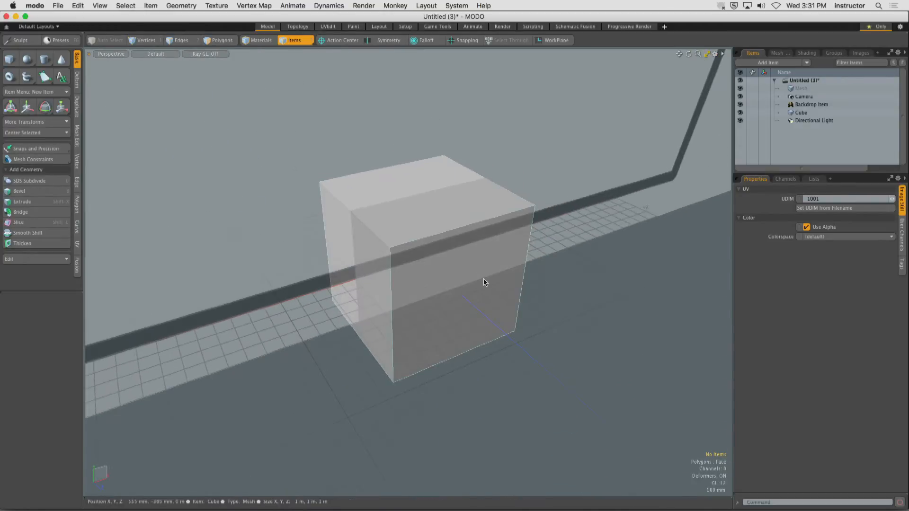
Turn Overlay Drawing off in the viewport properties to compare how the backdrop draws over the cube, and turn it back on
{"action": "key", "text": "o"}
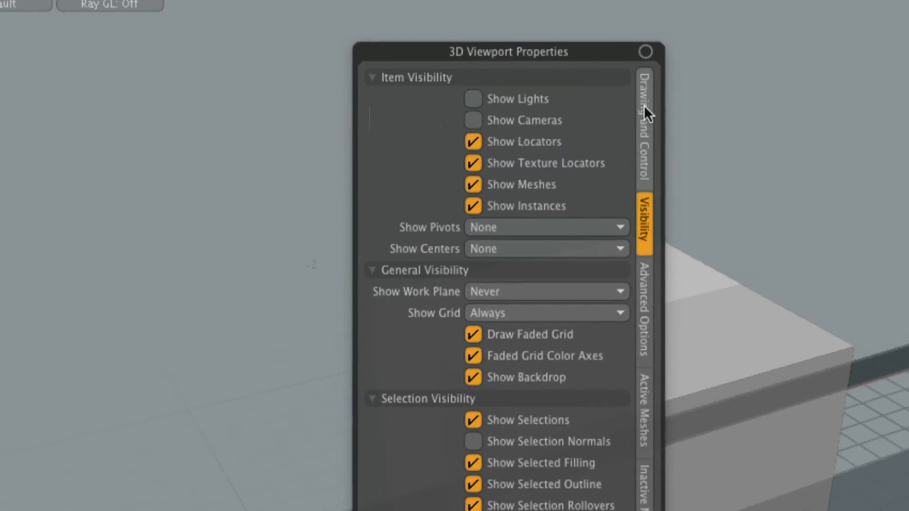
{"action": "left_click", "coordinate": [645, 119]}
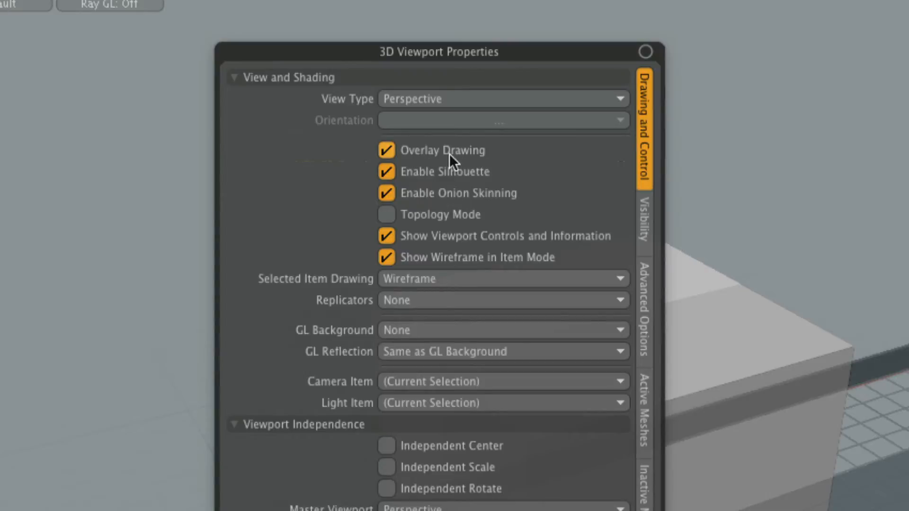
{"action": "left_click", "coordinate": [434, 151]}
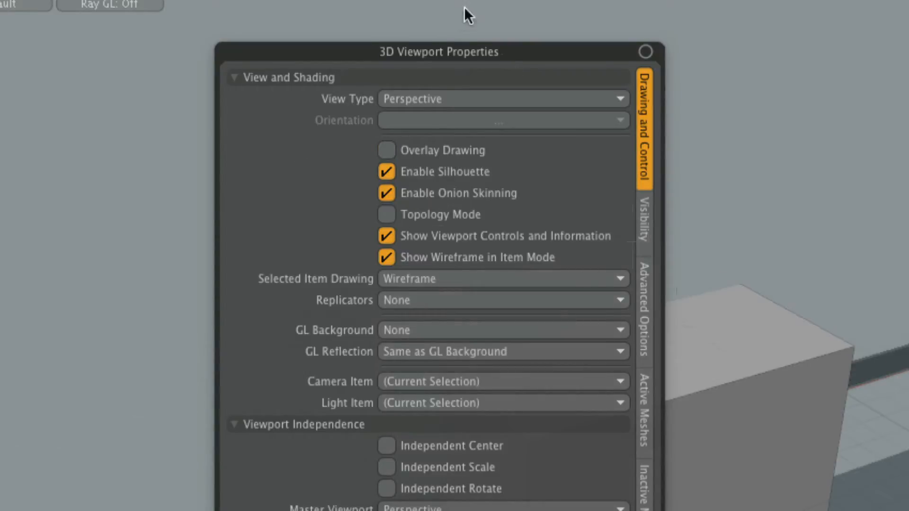
{"action": "left_click_drag", "start_coordinate": [479, 75], "coordinate": [260, 57]}
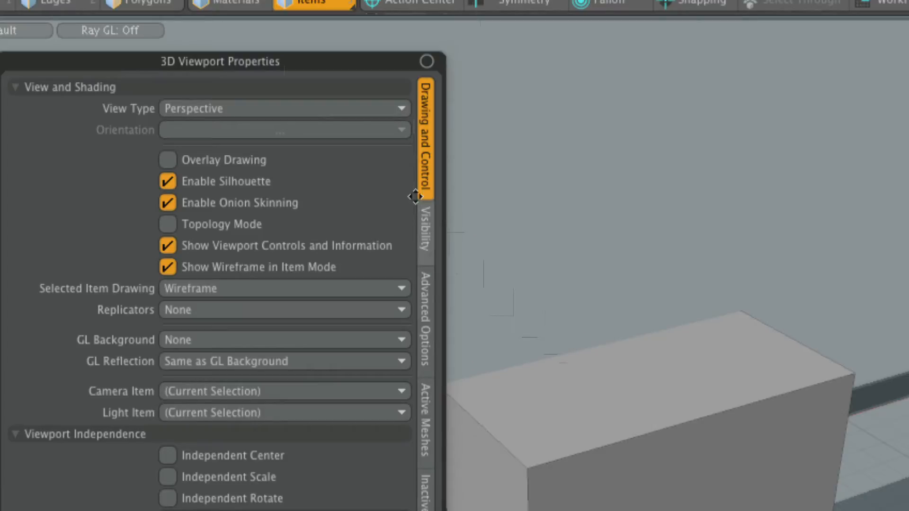
{"action": "left_click", "coordinate": [242, 159]}
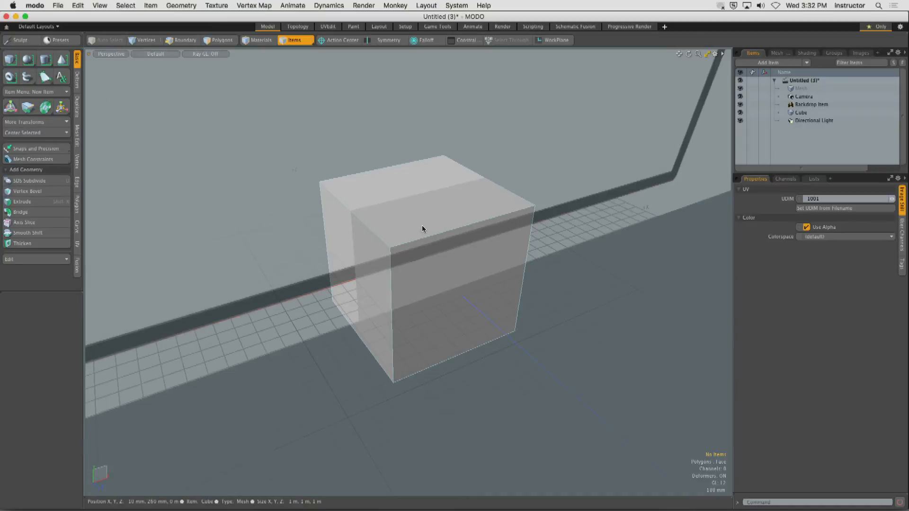
Select all of the cube's polygons and delete the cube from the scene
{"action": "double_click", "coordinate": [515, 239]}
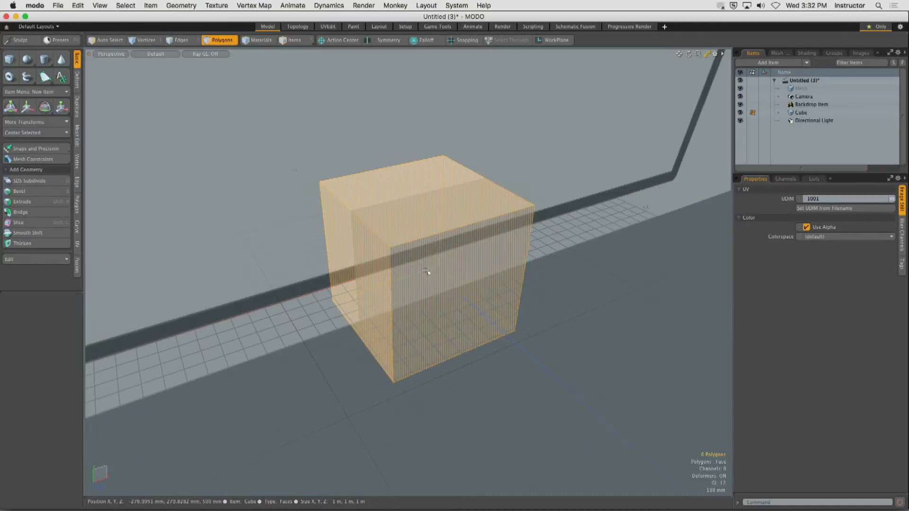
{"action": "left_click", "coordinate": [895, 113]}
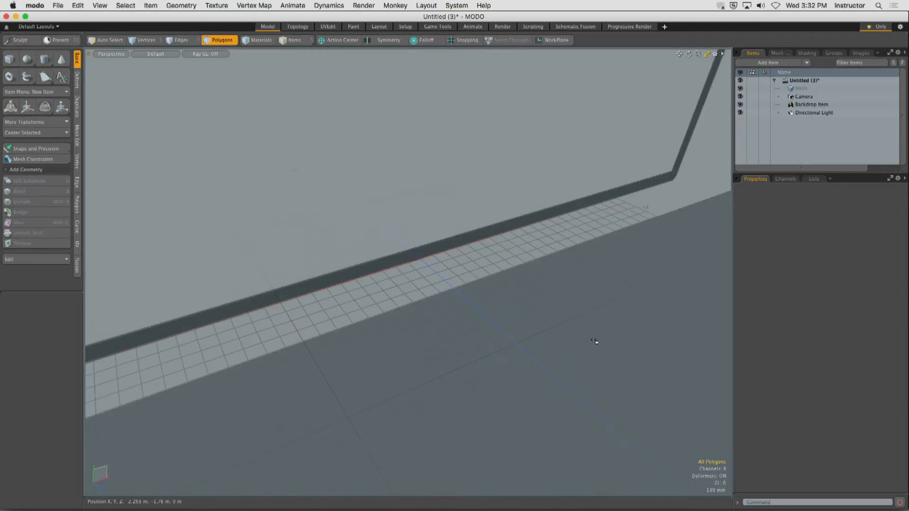
{"action": "left_click_drag", "start_coordinate": [580, 306], "coordinate": [417, 256], "text": "alt"}
{"action": "left_click_drag", "start_coordinate": [417, 255], "coordinate": [510, 345], "text": "alt+shift"}
{"action": "left_click_drag", "start_coordinate": [510, 344], "coordinate": [425, 325], "text": "ctrl+alt"}
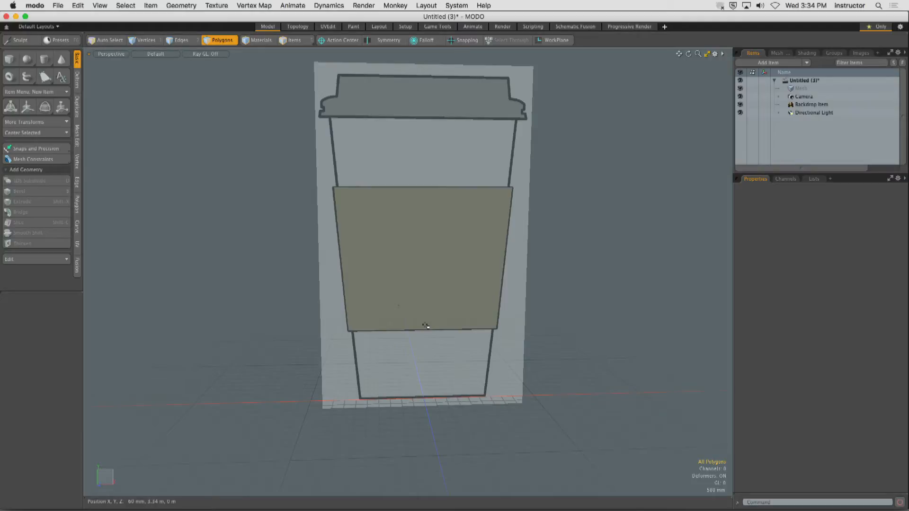
Select the empty Mesh item and set up the Cylinder primitive with 36 sides on the Y axis
{"action": "left_click_drag", "start_coordinate": [398, 237], "coordinate": [449, 292], "text": "alt"}
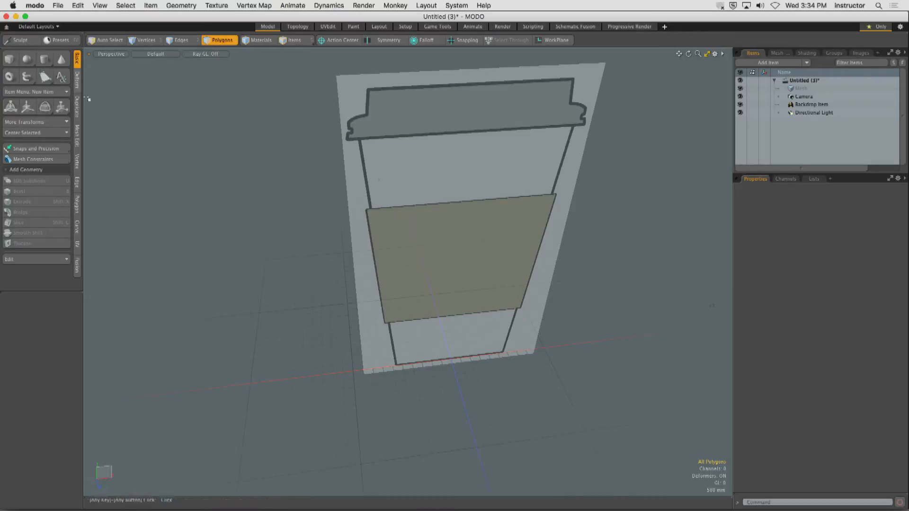
{"action": "left_click", "coordinate": [801, 88]}
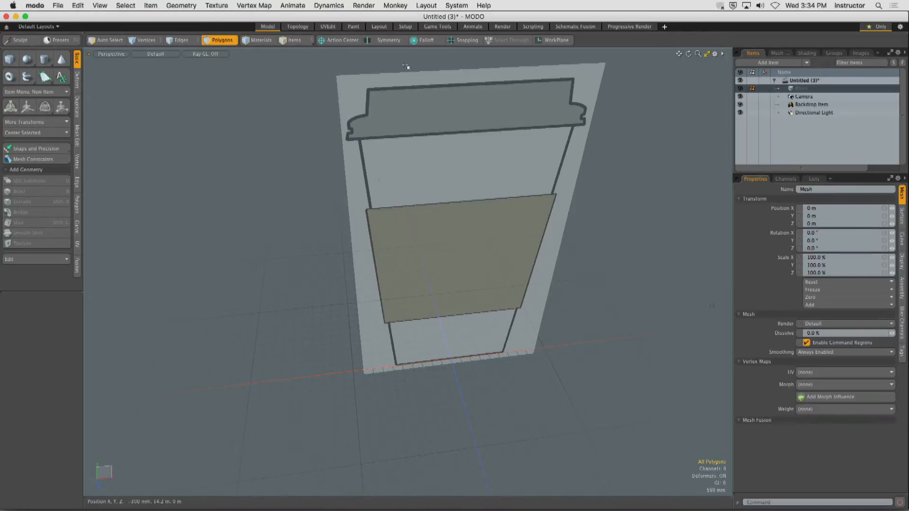
{"action": "left_click", "coordinate": [45, 59]}
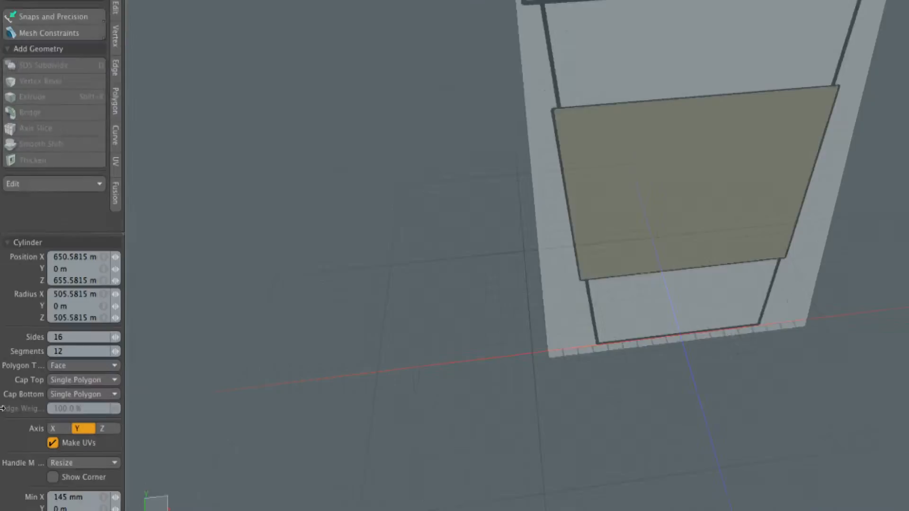
{"action": "left_click", "coordinate": [62, 338]}
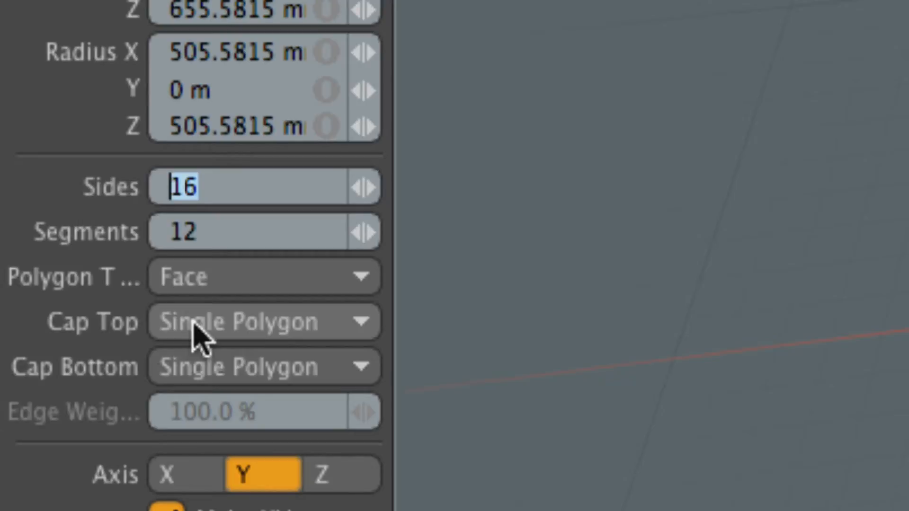
{"action": "type", "text": "36"}
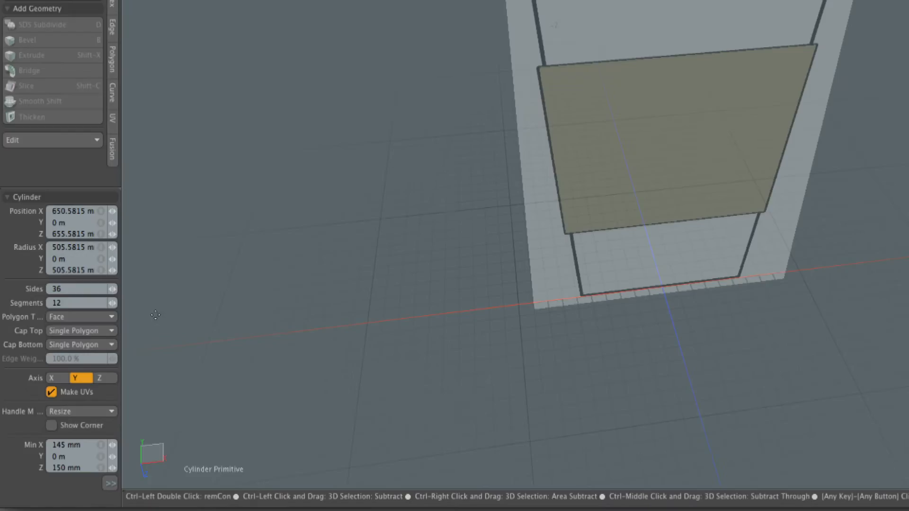
Draw a flat circular cylinder base about 74.3 m in diameter on the ground in front of the backdrop
{"action": "left_click_drag", "start_coordinate": [540, 327], "coordinate": [585, 336], "text": "alt"}
{"action": "left_click_drag", "start_coordinate": [585, 336], "coordinate": [587, 301], "text": "alt+shift"}
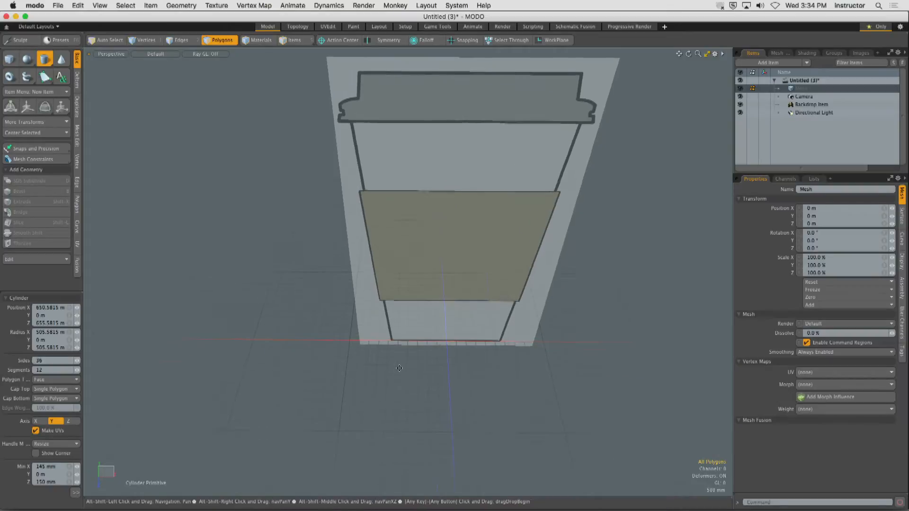
{"action": "left_click_drag", "start_coordinate": [400, 368], "coordinate": [380, 325], "text": "alt+shift"}
{"action": "scroll", "coordinate": [420, 361], "scroll_direction": "down", "scroll_amount": 4}
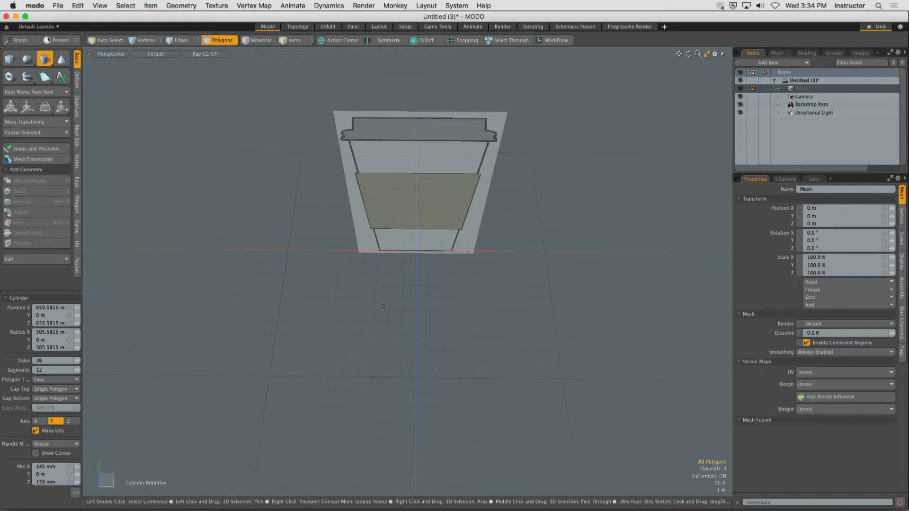
{"action": "left_click", "coordinate": [414, 325]}
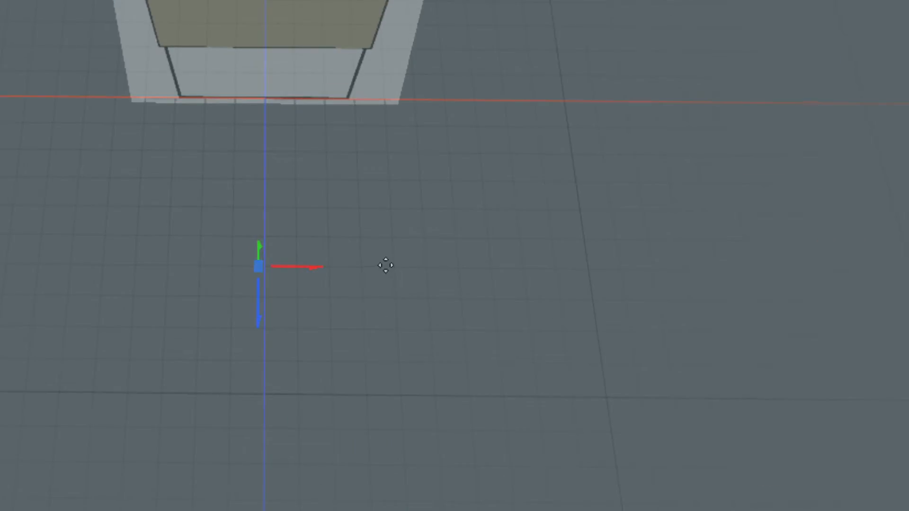
{"action": "left_click_drag", "start_coordinate": [368, 254], "coordinate": [906, 509], "text": "ctrl"}
{"action": "left_click_drag", "start_coordinate": [659, 393], "coordinate": [500, 318], "text": "alt+shift"}
{"action": "scroll", "coordinate": [538, 339], "scroll_direction": "down", "scroll_amount": 6}
{"action": "key", "text": "space"}
Select the disc's polygon and center it at the origin on all axes
{"action": "left_click", "coordinate": [544, 331]}
{"action": "left_click_drag", "start_coordinate": [500, 319], "coordinate": [483, 294], "text": "alt+shift"}
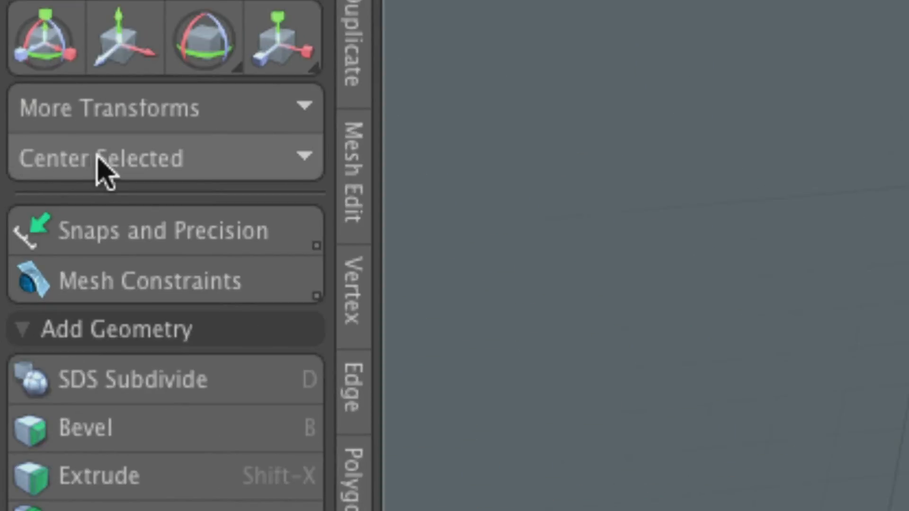
{"action": "left_click", "coordinate": [23, 133]}
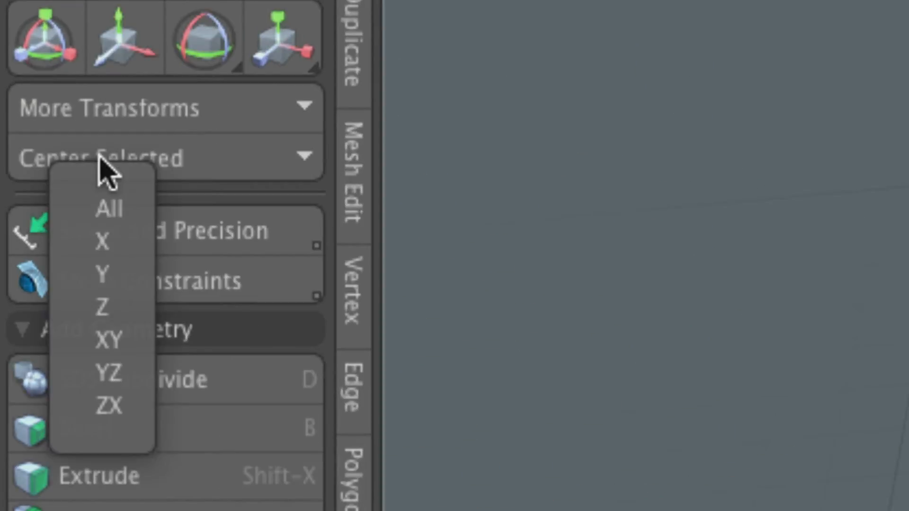
{"action": "key", "text": "ctrl"}
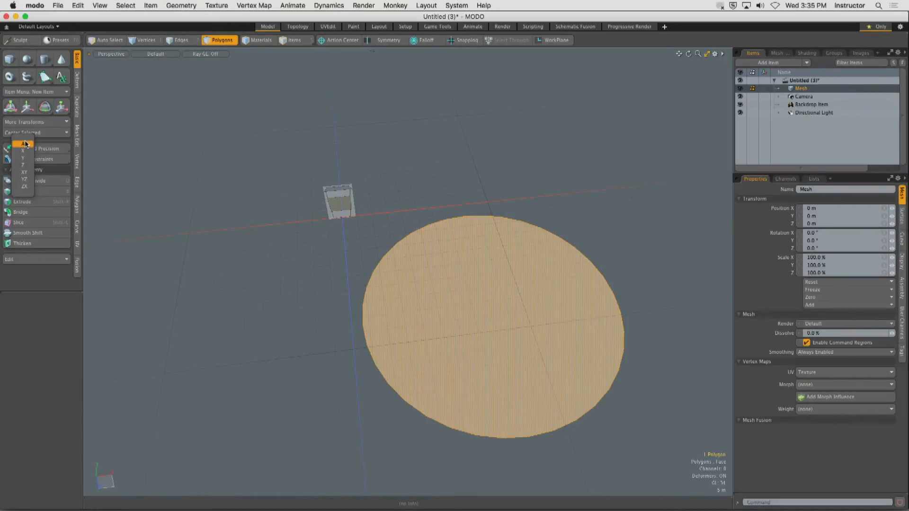
{"action": "left_click", "coordinate": [26, 144]}
{"action": "left_click_drag", "start_coordinate": [294, 270], "coordinate": [412, 241], "text": "alt"}
{"action": "left_click_drag", "start_coordinate": [351, 236], "coordinate": [422, 229], "text": "alt+shift"}
{"action": "mouse_move", "coordinate": [422, 229]}
{"action": "left_mouse_down", "text": "alt+shift"}
{"action": "mouse_move", "coordinate": [458, 241]}
{"action": "mouse_move", "coordinate": [429, 204]}
{"action": "mouse_move", "coordinate": [427, 246]}
{"action": "left_mouse_up", "text": "alt+shift"}
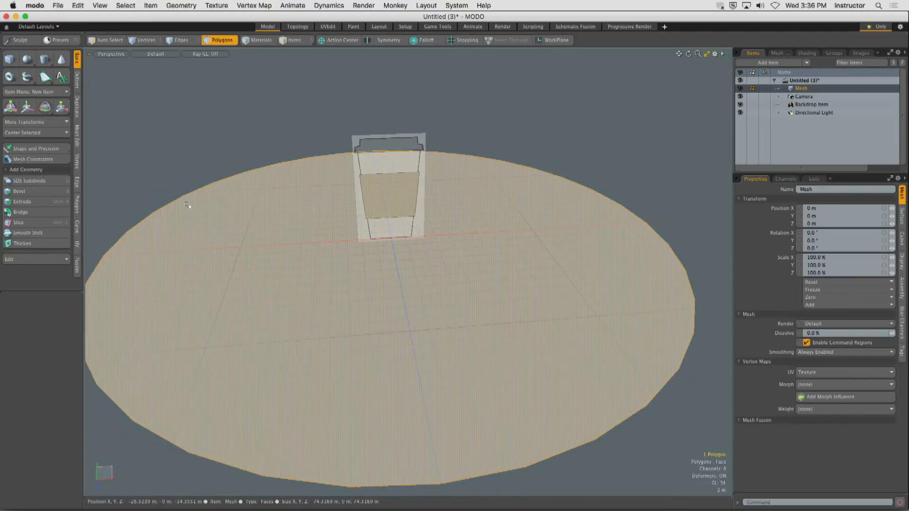
Scale the disc down uniformly to about 5.57 m across so it matches the width of the blueprint cup's base
{"action": "key", "text": "r"}
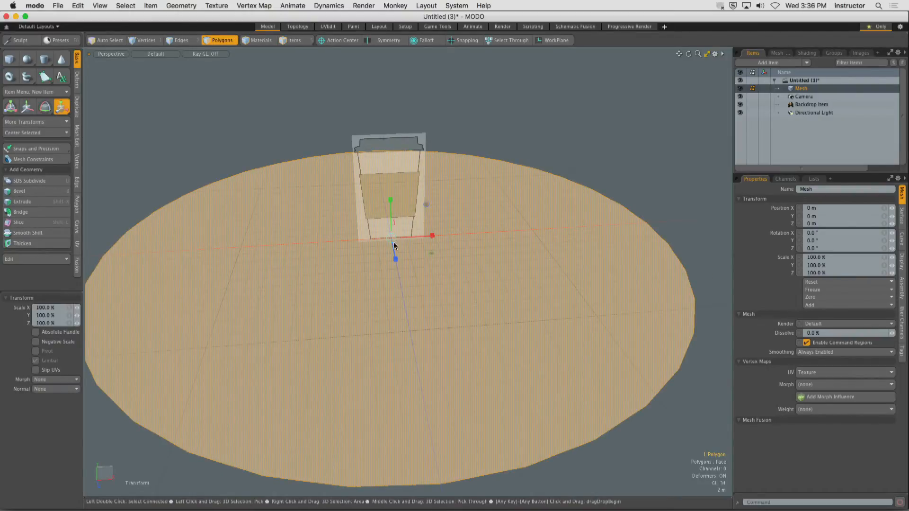
{"action": "left_click_drag", "start_coordinate": [394, 245], "coordinate": [350, 238]}
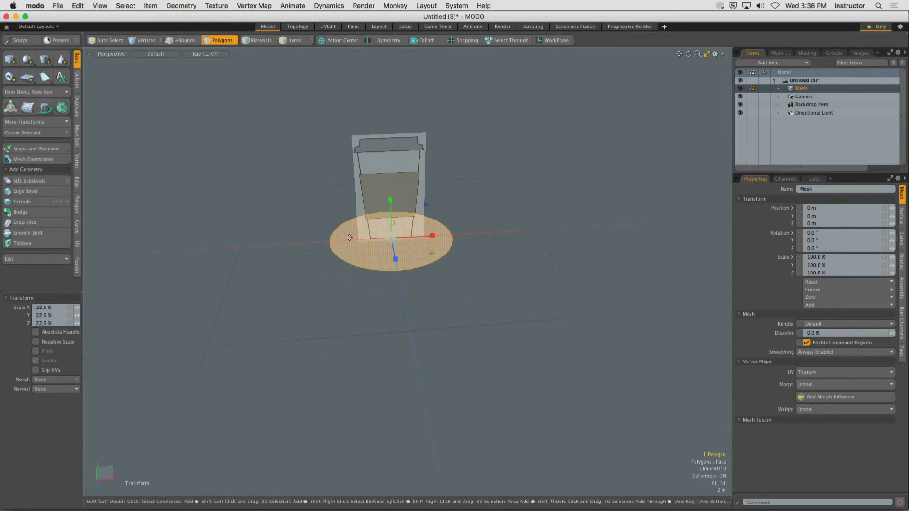
{"action": "key", "text": "shift+a"}
{"action": "mouse_move", "coordinate": [410, 273]}
{"action": "left_mouse_down"}
{"action": "mouse_move", "coordinate": [398, 272]}
{"action": "mouse_move", "coordinate": [439, 249]}
{"action": "mouse_move", "coordinate": [412, 252]}
{"action": "mouse_move", "coordinate": [422, 281]}
{"action": "left_mouse_up"}
{"action": "scroll", "coordinate": [445, 260], "scroll_direction": "up", "scroll_amount": 6, "text": "alt"}
{"action": "key", "text": "q"}
{"action": "left_click_drag", "start_coordinate": [421, 280], "coordinate": [377, 258], "text": "ctrl+alt"}
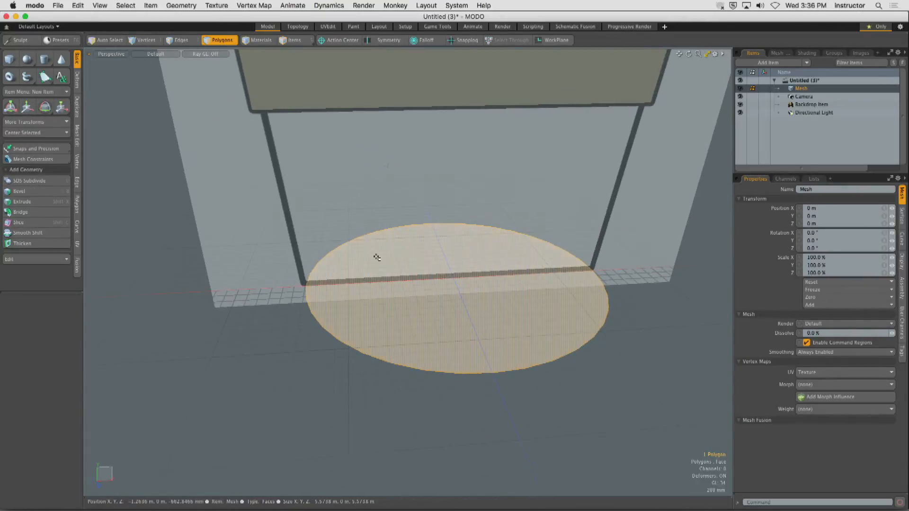
Check the disc against the cup's base line in the Front view and scale it uniformly to 100.5% to fit
{"action": "key", "text": "ctrl+space"}
{"action": "left_click", "coordinate": [418, 289]}
{"action": "left_click_drag", "start_coordinate": [419, 288], "coordinate": [337, 278], "text": "alt+shift"}
{"action": "mouse_move", "coordinate": [337, 277]}
{"action": "left_mouse_down", "text": "ctrl+alt"}
{"action": "mouse_move", "coordinate": [348, 273]}
{"action": "mouse_move", "coordinate": [334, 274]}
{"action": "left_mouse_up", "text": "ctrl+alt"}
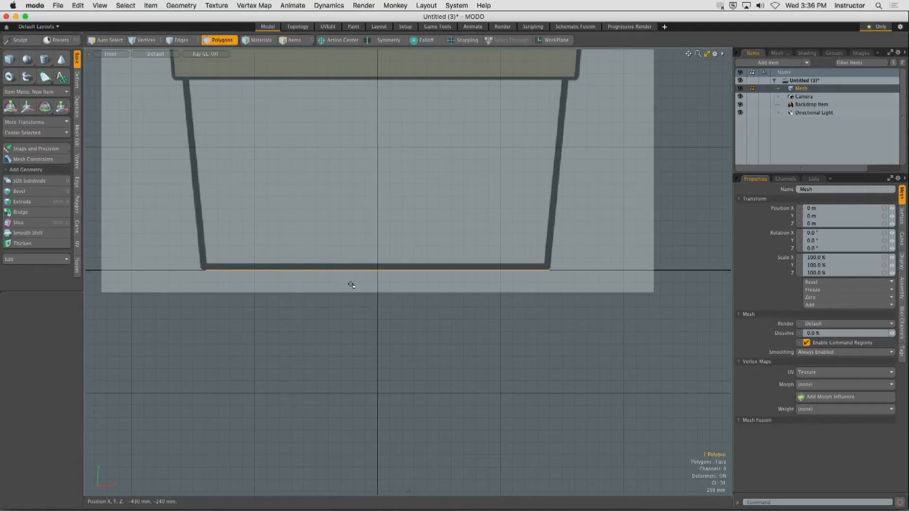
{"action": "key", "text": "r"}
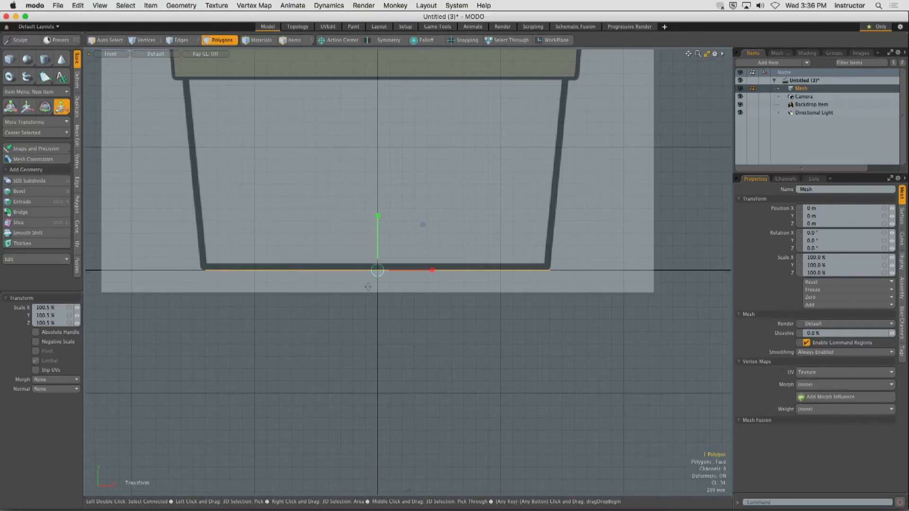
{"action": "key", "text": "q"}
{"action": "left_click_drag", "start_coordinate": [398, 260], "coordinate": [377, 255], "text": "ctrl+alt"}
{"action": "left_click_drag", "start_coordinate": [377, 256], "coordinate": [408, 281], "text": "alt+shift"}
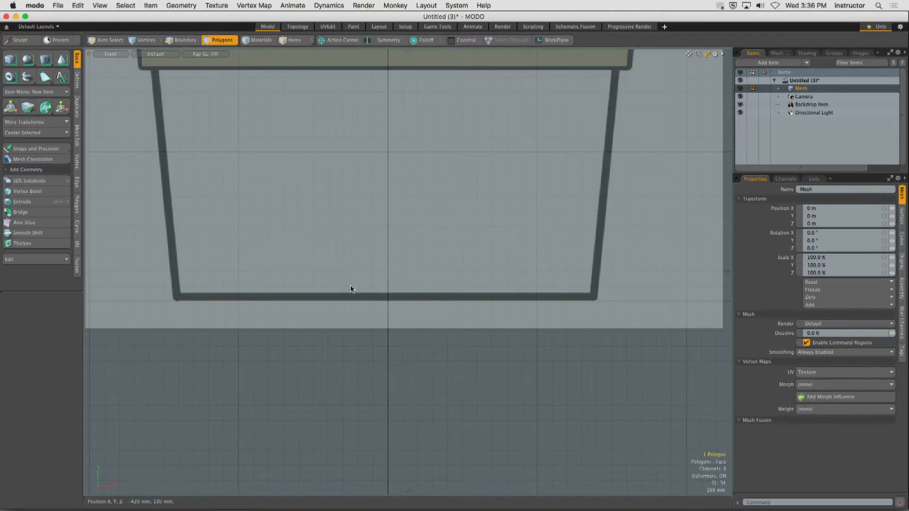
Bevel the disc polygon upward with a 3.1 m shift to reach the lower edge of the blueprint's sleeve
{"action": "left_click_drag", "start_coordinate": [351, 286], "coordinate": [381, 217], "text": "alt"}
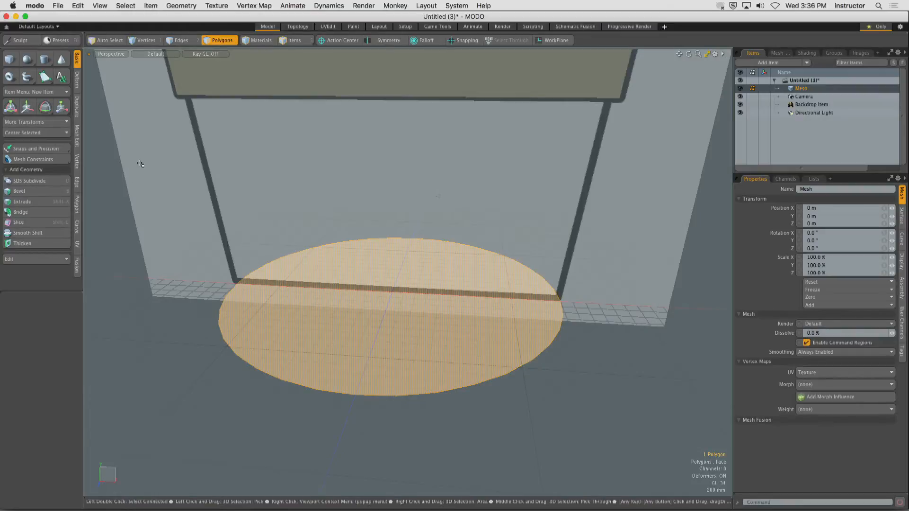
{"action": "left_click", "coordinate": [43, 195]}
{"action": "left_click", "coordinate": [432, 300]}
{"action": "left_click_drag", "start_coordinate": [433, 301], "coordinate": [393, 134], "text": "alt"}
{"action": "left_click_drag", "start_coordinate": [402, 185], "coordinate": [361, 193], "text": "alt"}
{"action": "key", "text": "KP_2"}
{"action": "left_click_drag", "start_coordinate": [406, 239], "coordinate": [407, 263], "text": "alt+shift"}
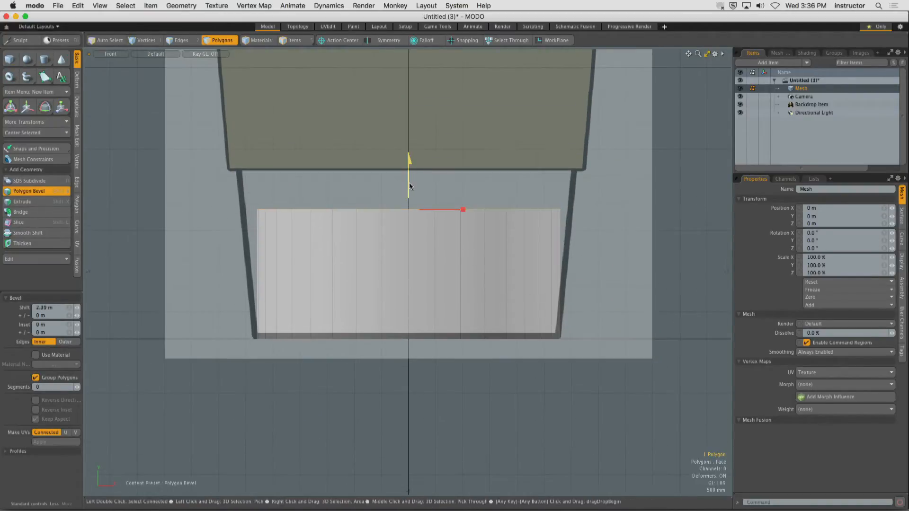
{"action": "left_click_drag", "start_coordinate": [409, 187], "coordinate": [410, 148]}
{"action": "left_click_drag", "start_coordinate": [412, 185], "coordinate": [551, 168], "text": "ctrl+alt"}
{"action": "left_click_drag", "start_coordinate": [459, 144], "coordinate": [387, 187], "text": "alt+shift"}
{"action": "left_click_drag", "start_coordinate": [332, 140], "coordinate": [332, 142]}
{"action": "left_click_drag", "start_coordinate": [362, 178], "coordinate": [317, 184], "text": "ctrl+alt"}
{"action": "left_click_drag", "start_coordinate": [367, 183], "coordinate": [329, 185], "text": "alt+shift"}
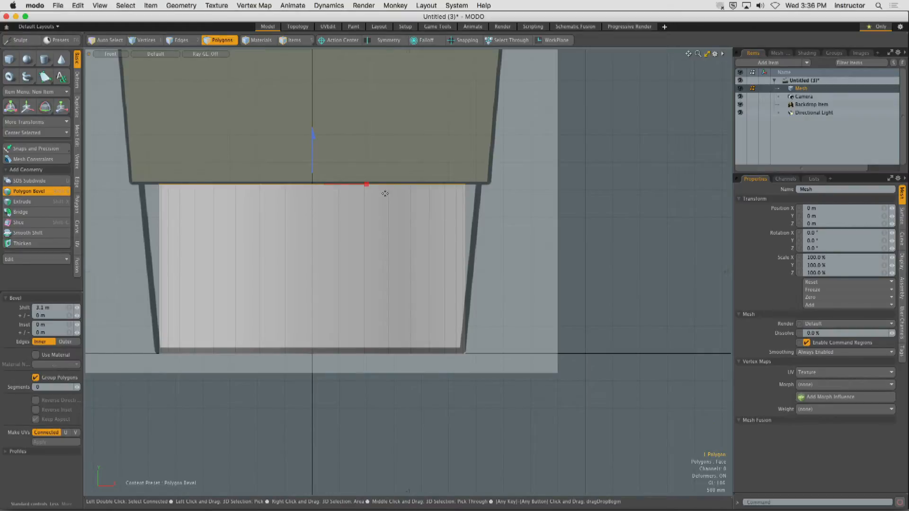
Set the bevel's inset to -300 mm so the cup's lower section flares out along the blueprint's side walls
{"action": "left_click_drag", "start_coordinate": [366, 185], "coordinate": [327, 208]}
{"action": "left_click_drag", "start_coordinate": [327, 208], "coordinate": [337, 186], "text": "ctrl+alt"}
{"action": "left_click_drag", "start_coordinate": [362, 200], "coordinate": [357, 201], "text": "ctrl+alt"}
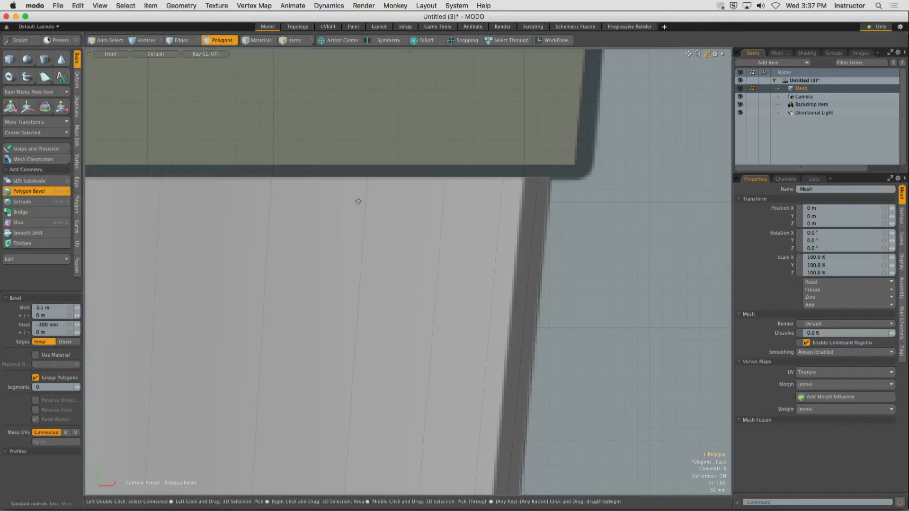
{"action": "left_click_drag", "start_coordinate": [462, 227], "coordinate": [382, 219], "text": "ctrl+alt"}
{"action": "left_click_drag", "start_coordinate": [381, 220], "coordinate": [398, 218], "text": "alt+shift"}
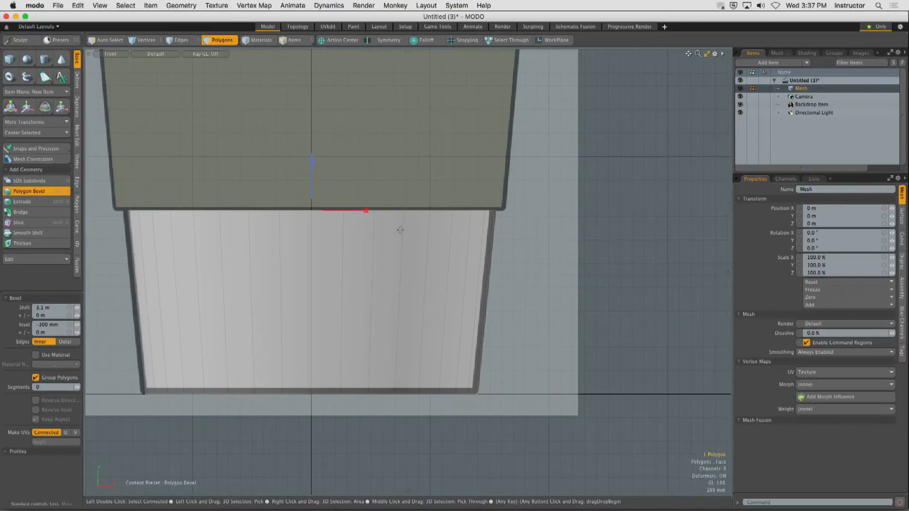
{"action": "left_click_drag", "start_coordinate": [484, 213], "coordinate": [400, 294], "text": "ctrl+alt"}
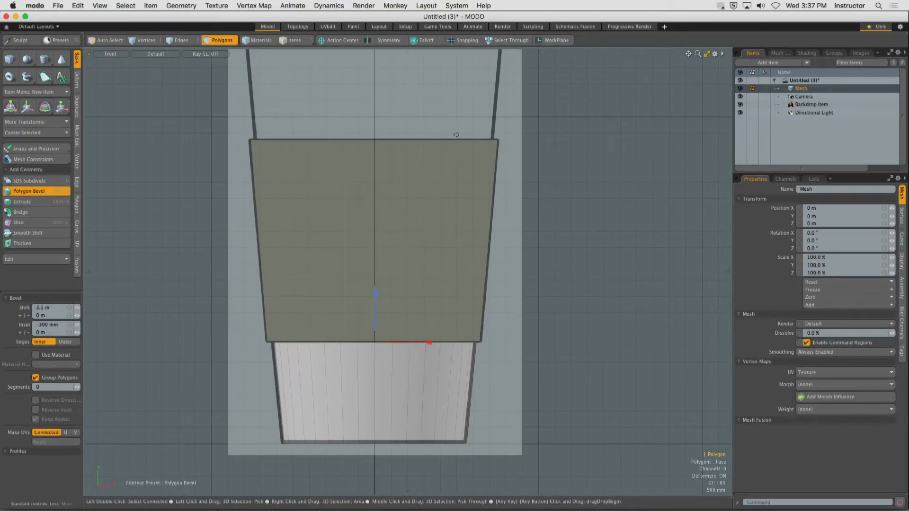
{"action": "left_click_drag", "start_coordinate": [427, 280], "coordinate": [402, 211], "text": "alt+shift"}
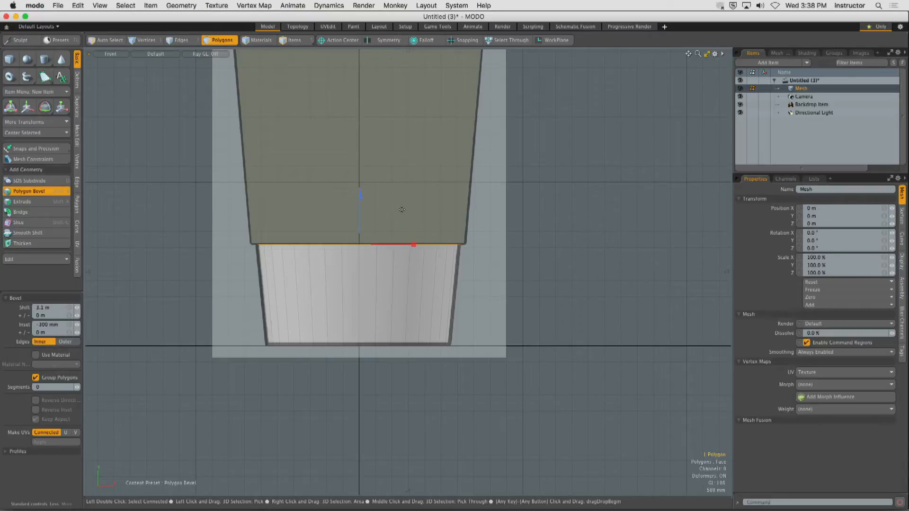
{"action": "scroll", "coordinate": [413, 216], "scroll_direction": "up", "scroll_amount": 3}
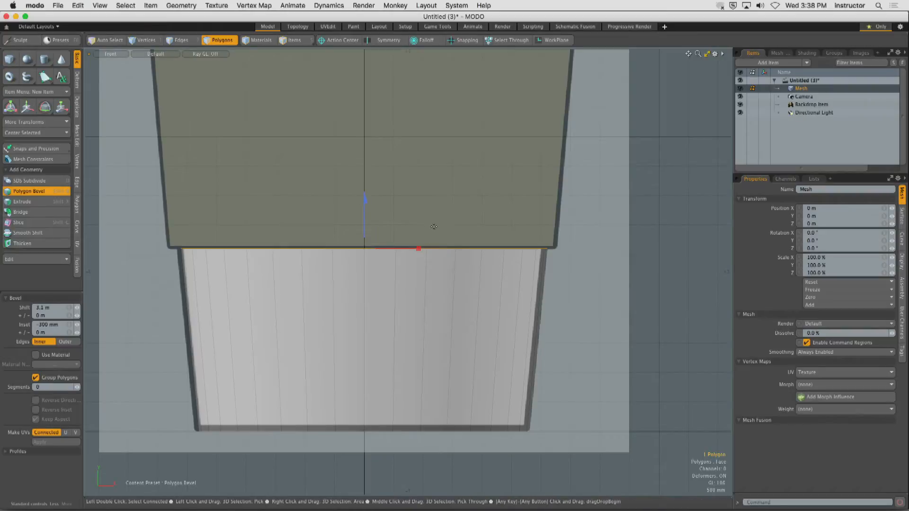
{"action": "mouse_move", "coordinate": [419, 250]}
{"action": "left_mouse_down"}
{"action": "mouse_move", "coordinate": [454, 253]}
{"action": "mouse_move", "coordinate": [427, 248]}
{"action": "left_mouse_up"}
{"action": "key", "text": "super+z"}
Add another bevel to the top polygon with a negative inset, widening it to the sleeve's lower edge as a ledge
{"action": "left_click", "coordinate": [416, 221], "text": "shift"}
{"action": "left_click_drag", "start_coordinate": [431, 284], "coordinate": [488, 251], "text": "alt"}
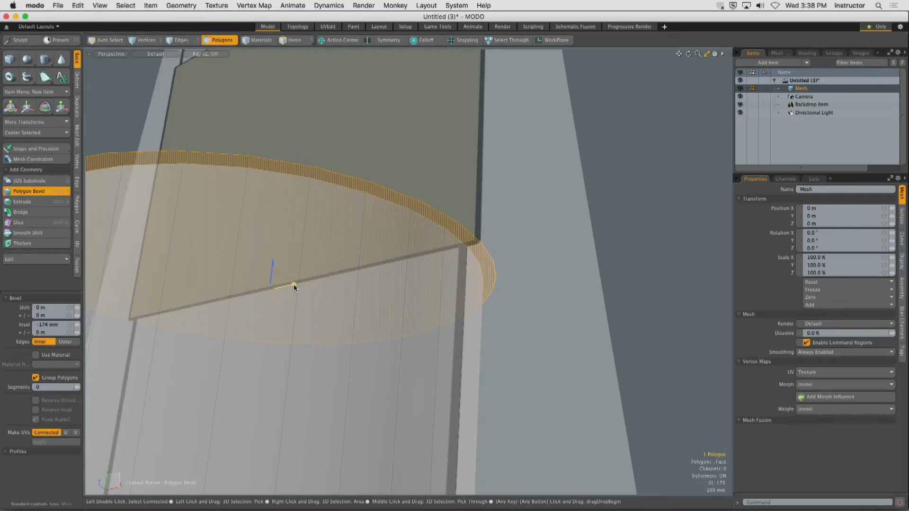
{"action": "left_click_drag", "start_coordinate": [294, 288], "coordinate": [454, 346]}
{"action": "key", "text": "KP_2"}
{"action": "left_click_drag", "start_coordinate": [285, 298], "coordinate": [385, 326], "text": "alt+shift"}
Bevel the top polygon again with a 6.23 m shift and -550 mm inset to follow the sleeve up to its upper edge
{"action": "left_click", "coordinate": [386, 327], "text": "shift"}
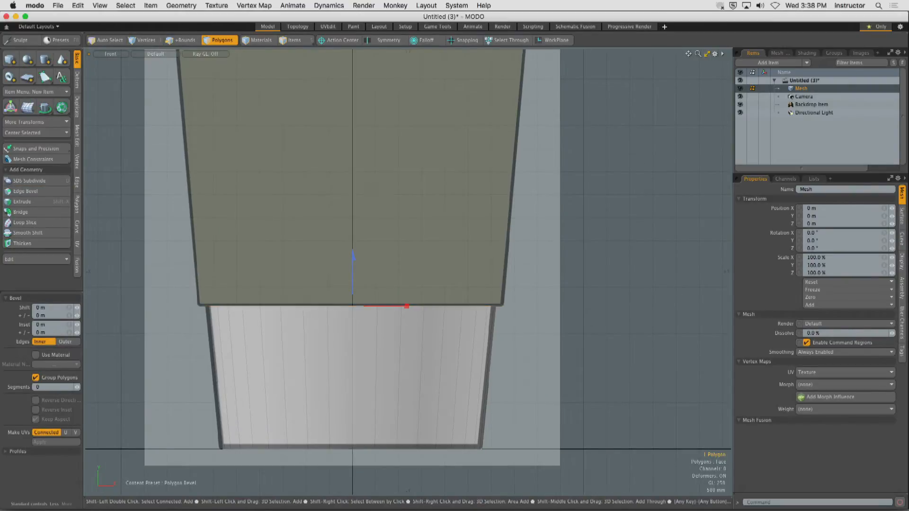
{"action": "left_click_drag", "start_coordinate": [352, 260], "coordinate": [352, 101]}
{"action": "left_click_drag", "start_coordinate": [352, 111], "coordinate": [369, 201], "text": "alt+shift"}
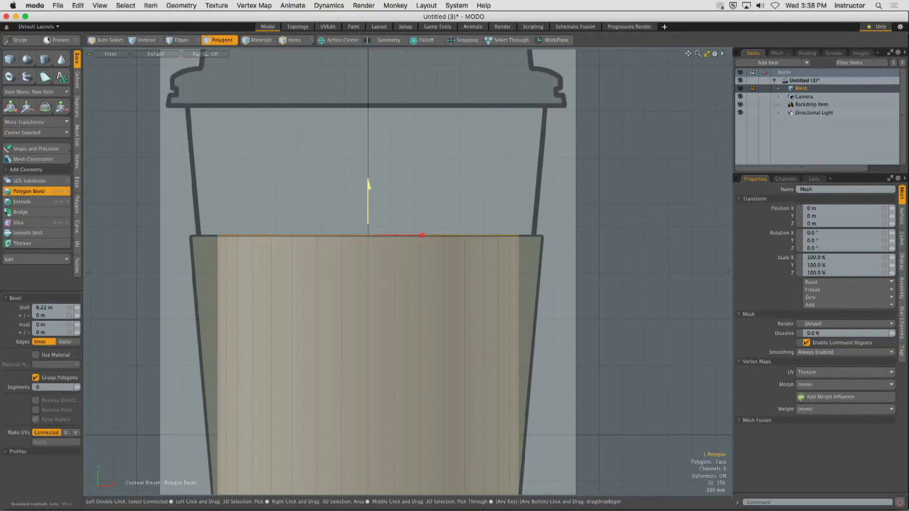
{"action": "left_click_drag", "start_coordinate": [412, 229], "coordinate": [362, 250], "text": "alt+shift"}
{"action": "scroll", "coordinate": [360, 237], "scroll_direction": "up", "scroll_amount": 5}
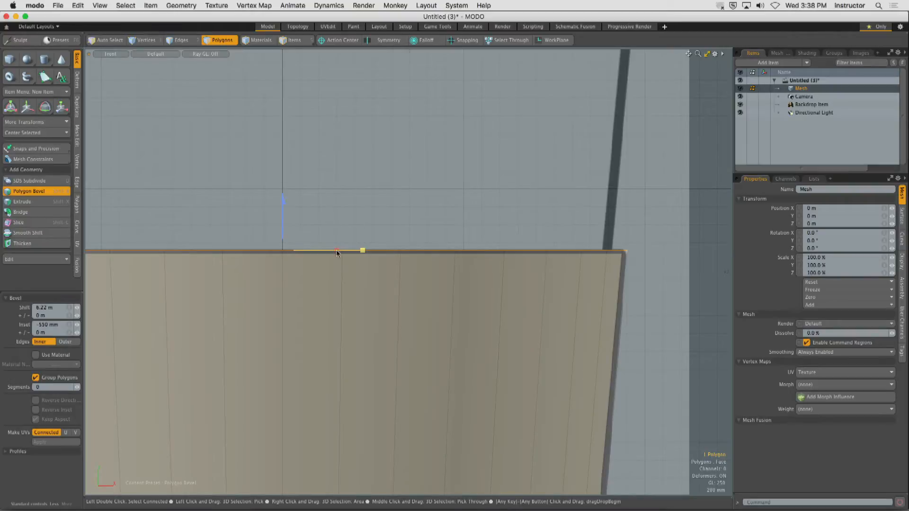
{"action": "left_click_drag", "start_coordinate": [284, 233], "coordinate": [283, 232]}
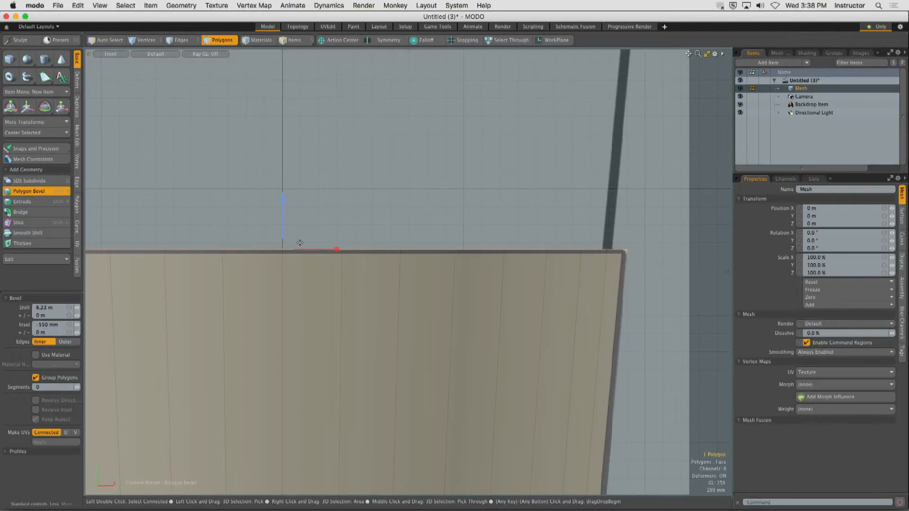
{"action": "left_click_drag", "start_coordinate": [360, 245], "coordinate": [354, 274], "text": "ctrl+alt"}
Inset the sleeve's top polygon slightly inward with a new bevel in the Perspective view, then drop the tool and deselect it
{"action": "key", "text": "ctrl+space"}
{"action": "left_click", "coordinate": [431, 200]}
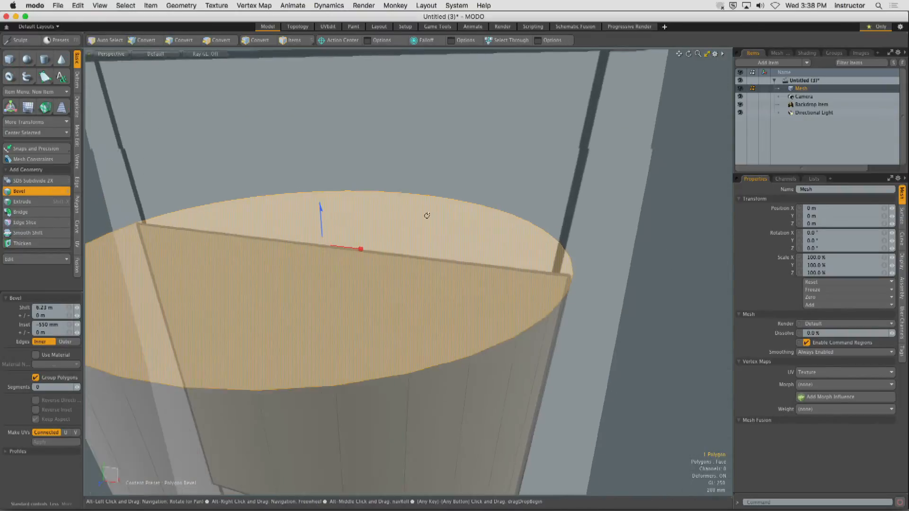
{"action": "left_click_drag", "start_coordinate": [427, 216], "coordinate": [432, 210], "text": "alt"}
{"action": "left_click", "coordinate": [433, 211], "text": "shift"}
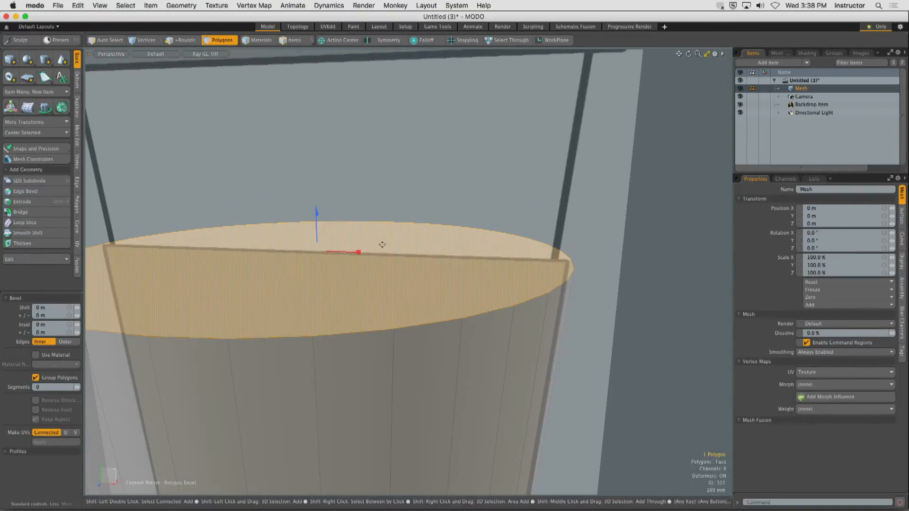
{"action": "left_click_drag", "start_coordinate": [358, 253], "coordinate": [403, 267]}
{"action": "key", "text": "space"}
{"action": "left_click", "coordinate": [572, 245]}
Hide the Backdrop Item to inspect the modeled cup and sleeve on their own
{"action": "left_click_drag", "start_coordinate": [572, 245], "coordinate": [514, 239], "text": "ctrl+alt"}
{"action": "left_click_drag", "start_coordinate": [514, 239], "coordinate": [386, 275], "text": "alt"}
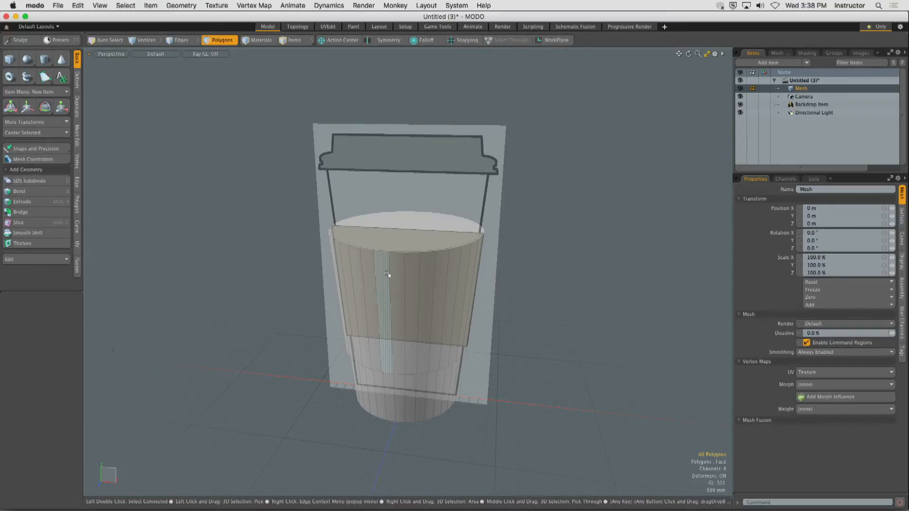
{"action": "left_click_drag", "start_coordinate": [408, 265], "coordinate": [441, 265], "text": "ctrl+alt"}
{"action": "left_click", "coordinate": [740, 104]}
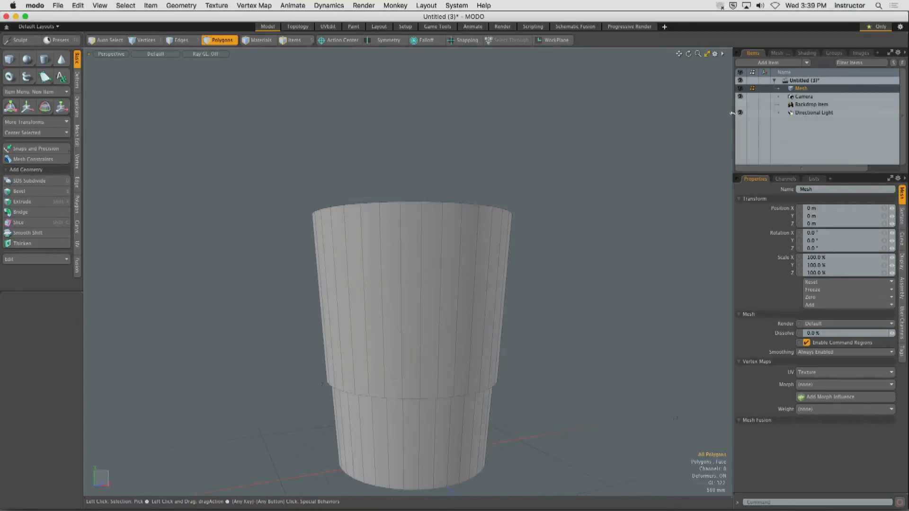
Set Show Grid to Never in the 3D viewport's visibility settings while viewing the cup's open underside
{"action": "left_click_drag", "start_coordinate": [602, 170], "coordinate": [546, 195], "text": "alt"}
{"action": "key", "text": "3"}
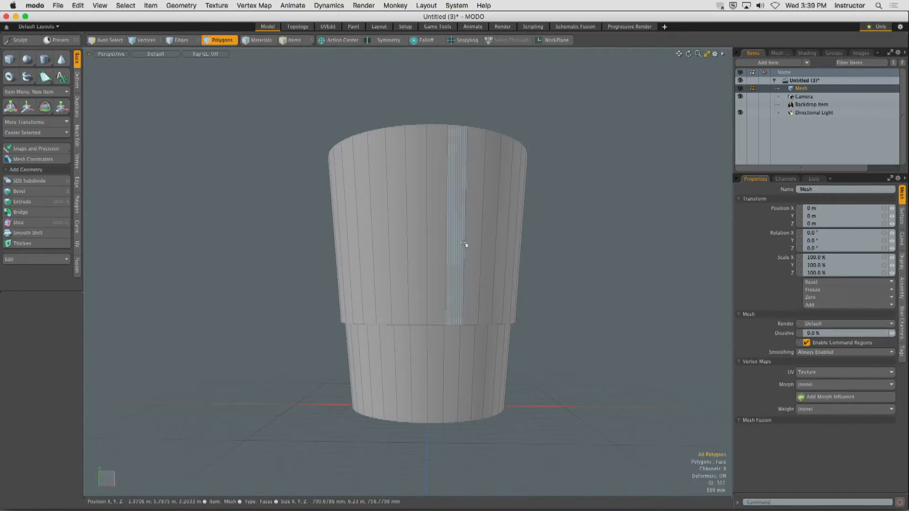
{"action": "left_click_drag", "start_coordinate": [412, 311], "coordinate": [445, 258], "text": "alt"}
{"action": "key", "text": "o"}
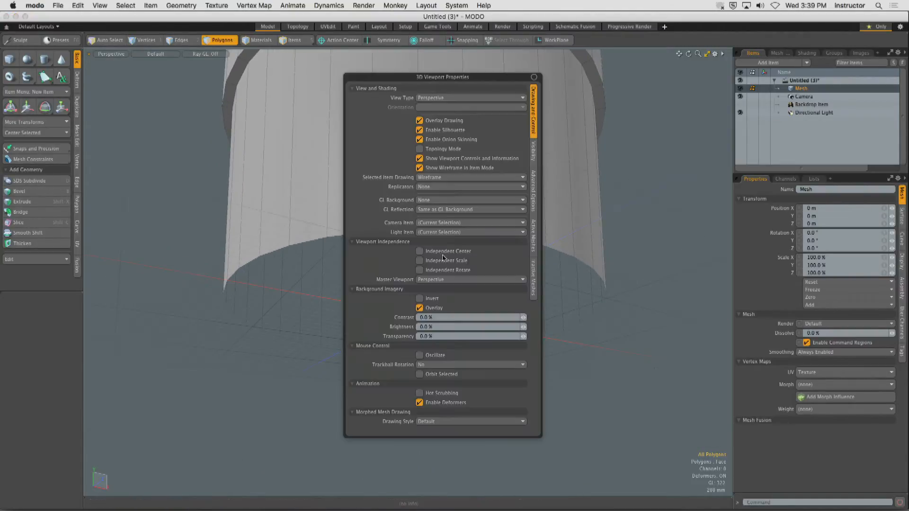
{"action": "left_click", "coordinate": [536, 162]}
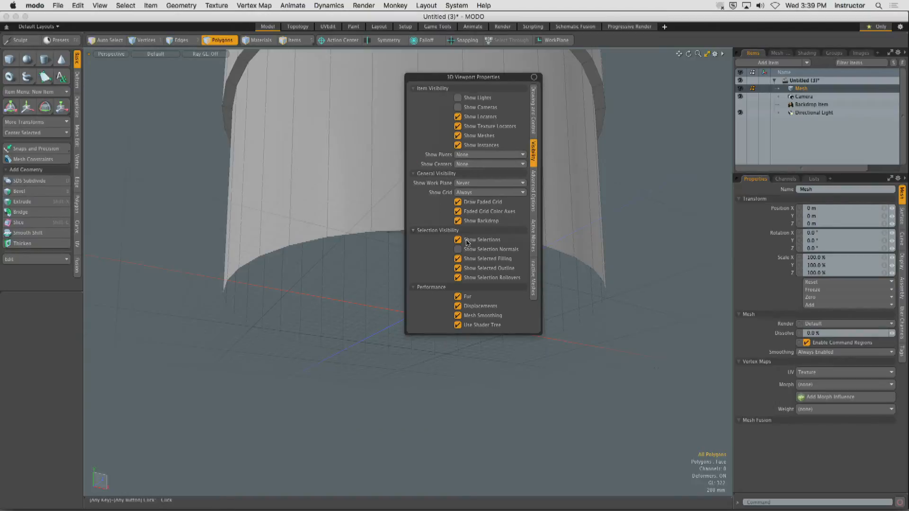
{"action": "left_click", "coordinate": [480, 193]}
{"action": "left_click", "coordinate": [476, 186]}
{"action": "left_click_drag", "start_coordinate": [620, 243], "coordinate": [618, 221], "text": "alt"}
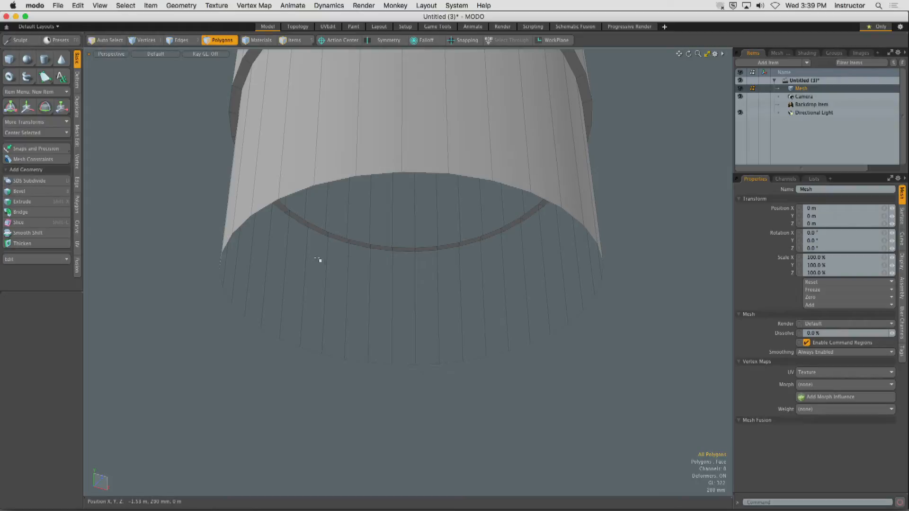
Select the edge loop around the cup's open bottom and make a polygon from it to close the base
{"action": "left_click", "coordinate": [182, 41]}
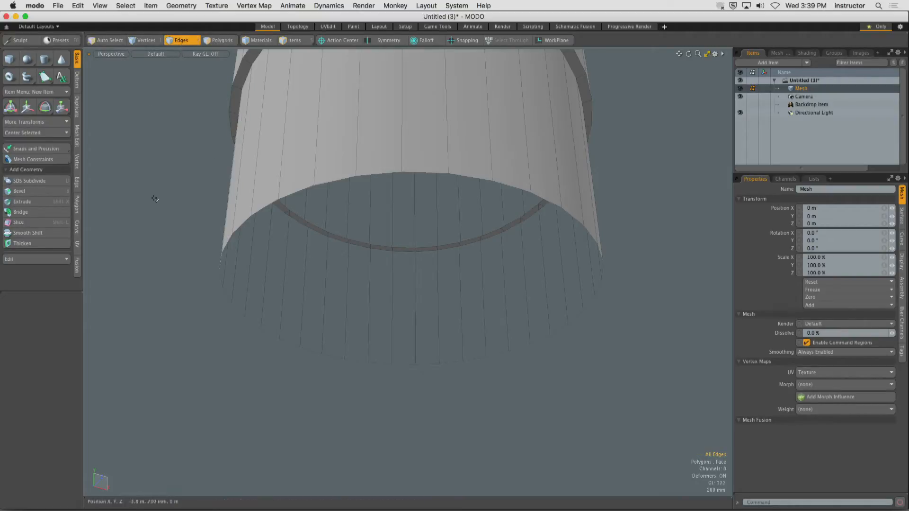
{"action": "double_click", "coordinate": [236, 308]}
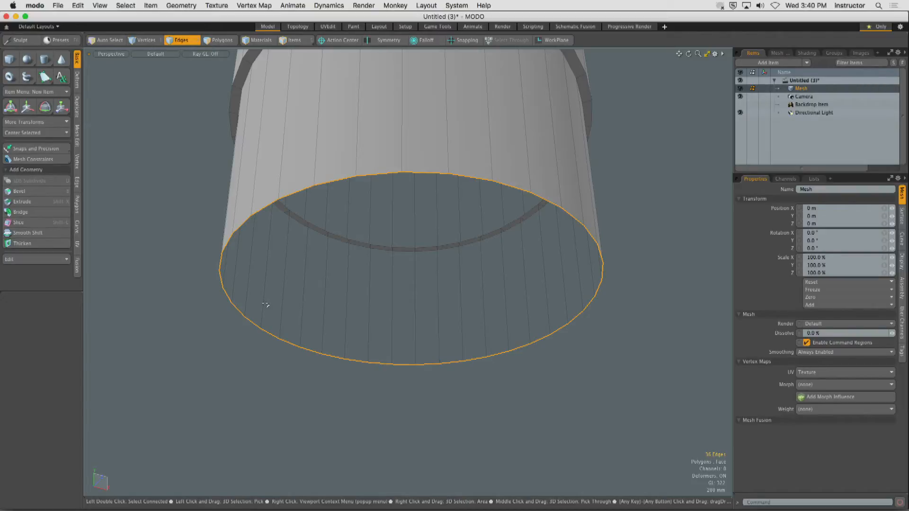
{"action": "key", "text": "p"}
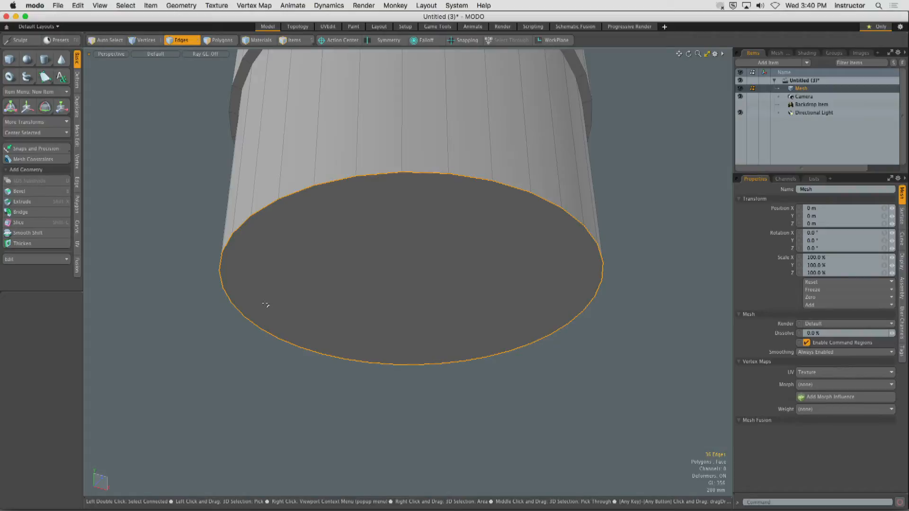
Bevel the cup's large top polygon down inside the cup with a shift of -8.44 m, then drop the tool and deselect
{"action": "left_click_drag", "start_coordinate": [217, 150], "coordinate": [314, 225], "text": "alt"}
{"action": "left_click_drag", "start_coordinate": [315, 225], "coordinate": [325, 247], "text": "alt+shift"}
{"action": "key", "text": "3"}
{"action": "left_click_drag", "start_coordinate": [427, 189], "coordinate": [441, 211], "text": "alt+shift"}
{"action": "left_click", "coordinate": [440, 212]}
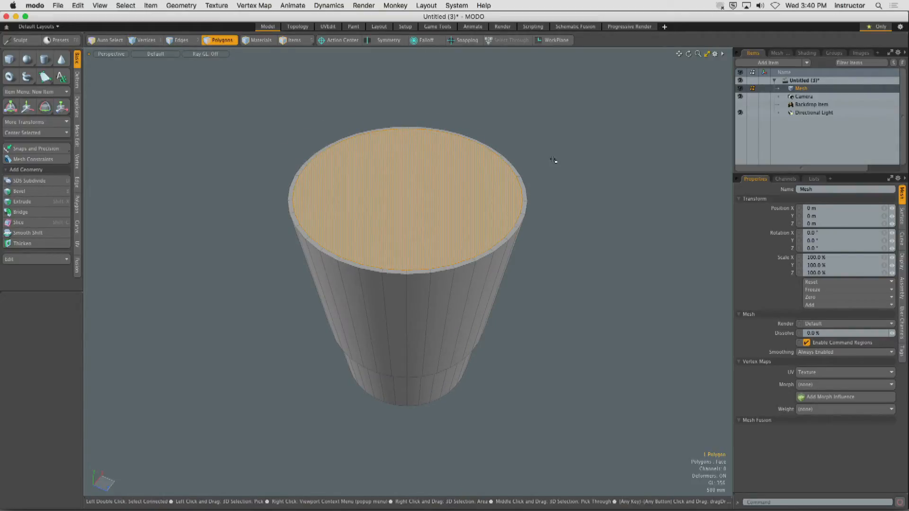
{"action": "left_click_drag", "start_coordinate": [360, 197], "coordinate": [383, 244], "text": "alt"}
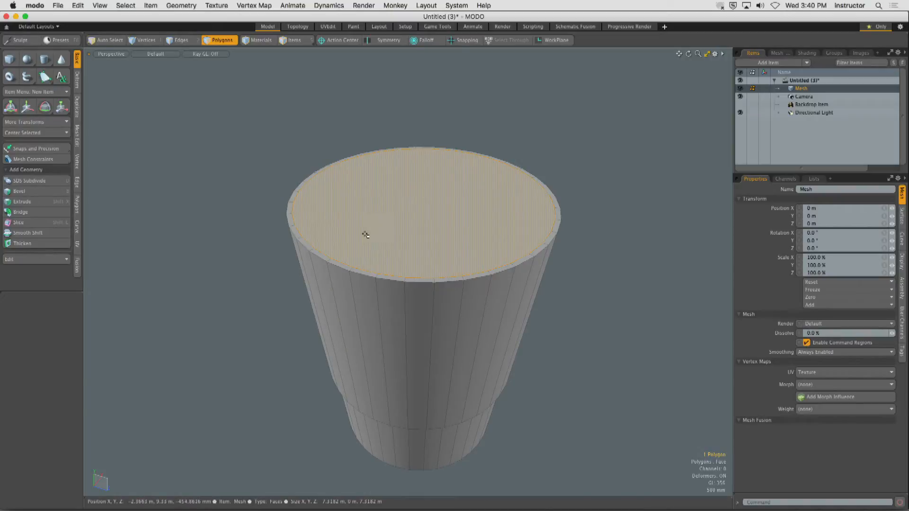
{"action": "key", "text": "b"}
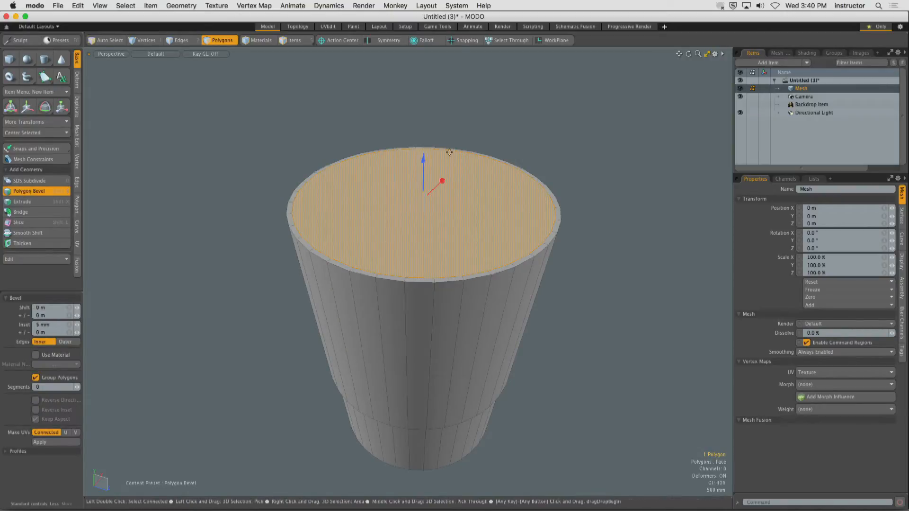
{"action": "left_click_drag", "start_coordinate": [424, 163], "coordinate": [423, 315]}
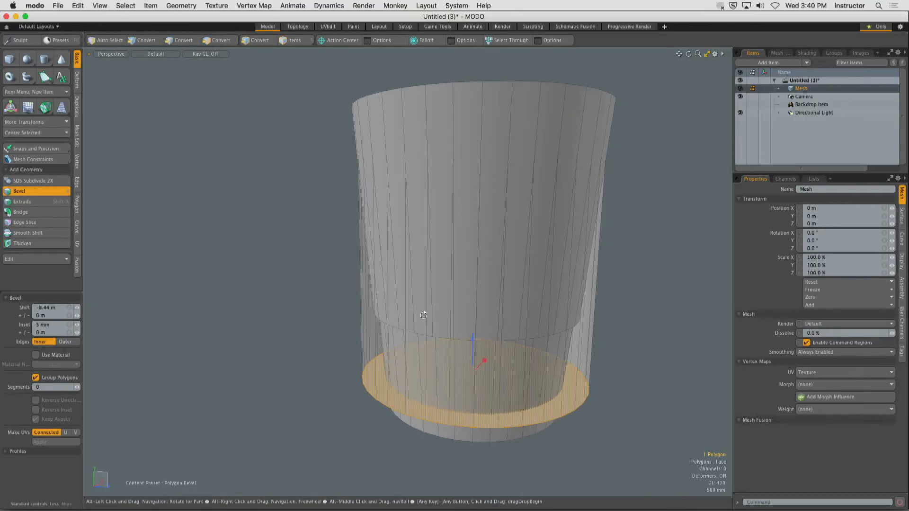
{"action": "key", "text": "q"}
{"action": "left_click", "coordinate": [333, 297]}
{"action": "left_click_drag", "start_coordinate": [333, 296], "coordinate": [396, 256], "text": "alt"}
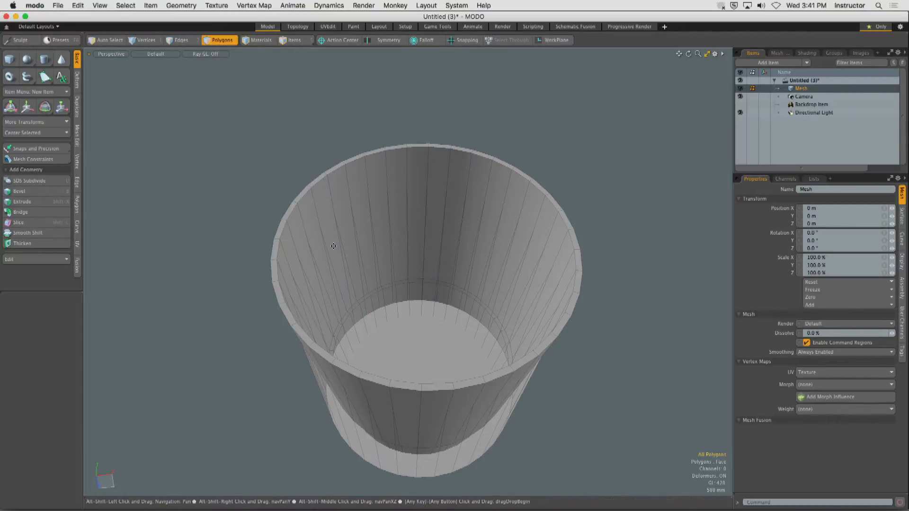
Move the cup's inner floor polygon up 320 mm in Y, then drop the tool and deselect it
{"action": "left_click_drag", "start_coordinate": [345, 189], "coordinate": [417, 284], "text": "alt"}
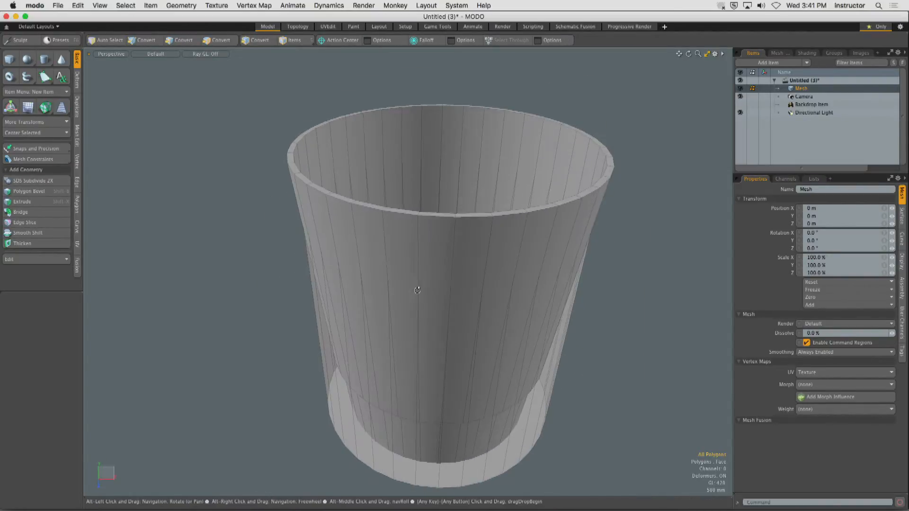
{"action": "left_click", "coordinate": [335, 406]}
{"action": "key", "text": "w"}
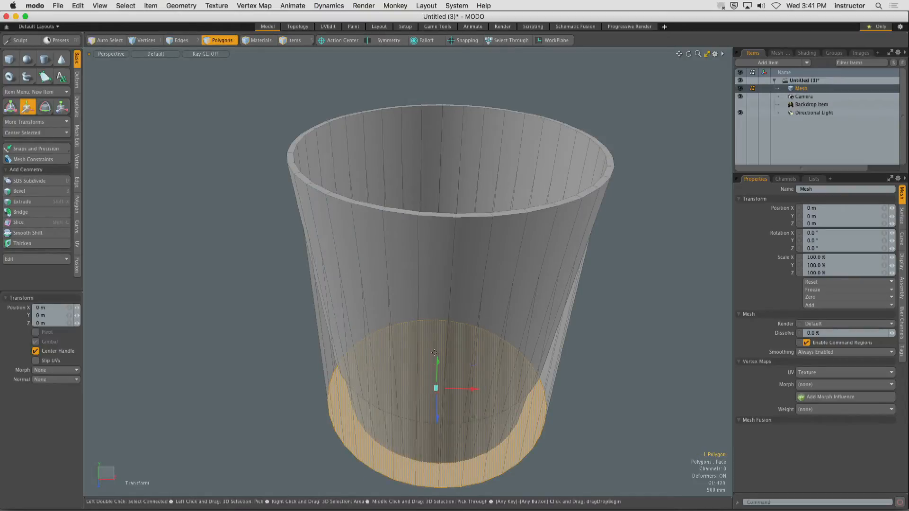
{"action": "left_click_drag", "start_coordinate": [440, 365], "coordinate": [394, 247]}
{"action": "left_click_drag", "start_coordinate": [386, 284], "coordinate": [424, 258], "text": "ctrl+alt"}
{"action": "left_click_drag", "start_coordinate": [393, 239], "coordinate": [382, 302], "text": "alt"}
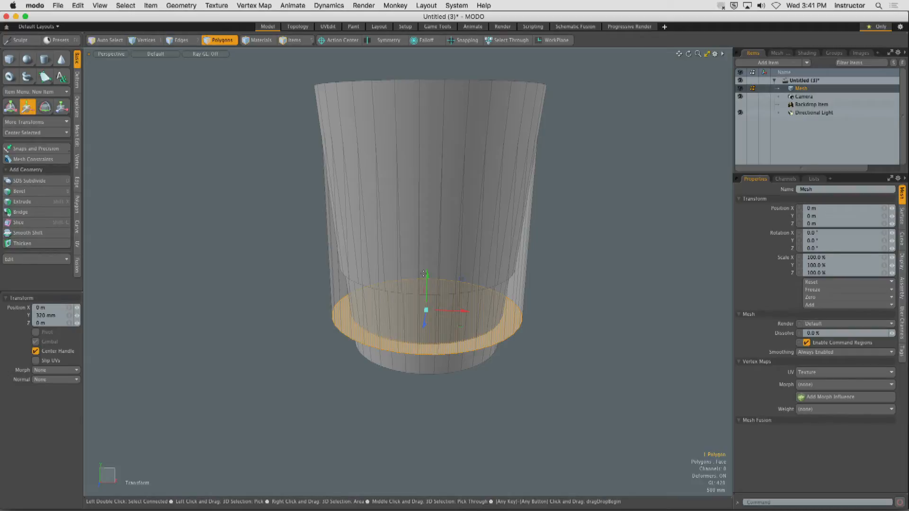
{"action": "left_click_drag", "start_coordinate": [408, 295], "coordinate": [457, 232], "text": "alt+shift"}
{"action": "left_click_drag", "start_coordinate": [457, 232], "coordinate": [358, 239], "text": "alt"}
{"action": "key", "text": "q"}
{"action": "left_click", "coordinate": [296, 237]}
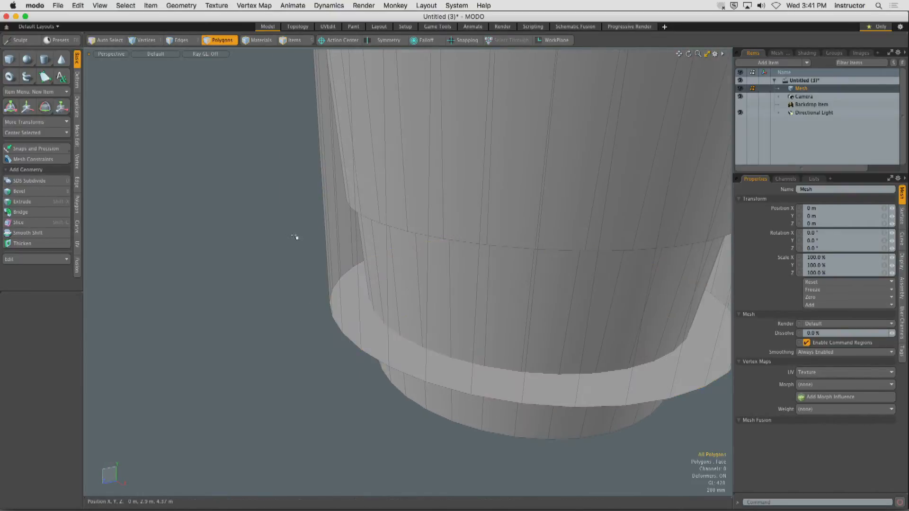
Frame the whole cup in the render camera, preview the render in the Render layout, and return to the Model layout
{"action": "mouse_move", "coordinate": [296, 237]}
{"action": "left_mouse_down", "text": "alt"}
{"action": "mouse_move", "coordinate": [331, 245]}
{"action": "mouse_move", "coordinate": [303, 247]}
{"action": "left_mouse_up", "text": "alt"}
{"action": "mouse_move", "coordinate": [303, 247]}
{"action": "left_mouse_down", "text": "alt+shift"}
{"action": "mouse_move", "coordinate": [287, 250]}
{"action": "mouse_move", "coordinate": [309, 242]}
{"action": "left_mouse_up", "text": "alt+shift"}
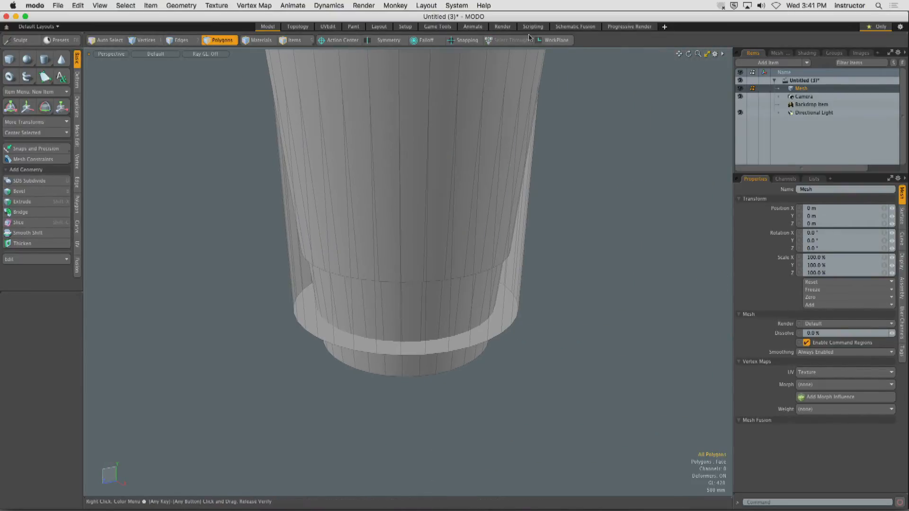
{"action": "left_click", "coordinate": [502, 27]}
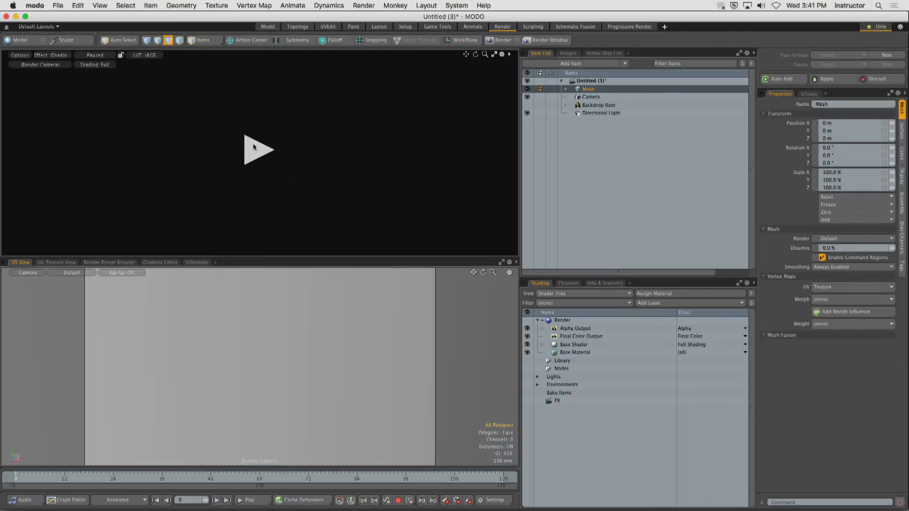
{"action": "left_click_drag", "start_coordinate": [348, 158], "coordinate": [236, 135], "text": "ctrl+alt"}
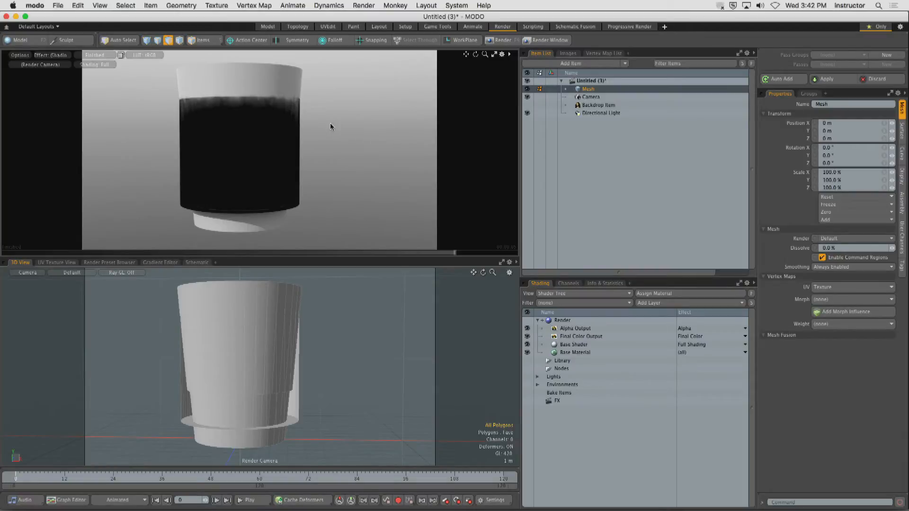
{"action": "left_click", "coordinate": [268, 27]}
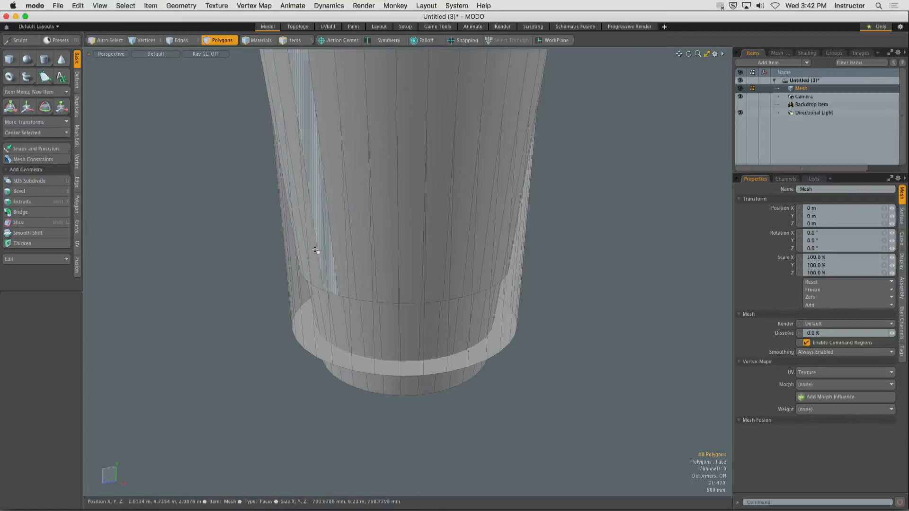
Examine the wall polygons near the sleeve's ledge, then rerun the render preview of the cup and return to the Model layout
{"action": "mouse_move", "coordinate": [299, 302]}
{"action": "left_mouse_down", "text": "alt"}
{"action": "mouse_move", "coordinate": [367, 305]}
{"action": "mouse_move", "coordinate": [331, 304]}
{"action": "mouse_move", "coordinate": [349, 278]}
{"action": "left_mouse_up", "text": "alt"}
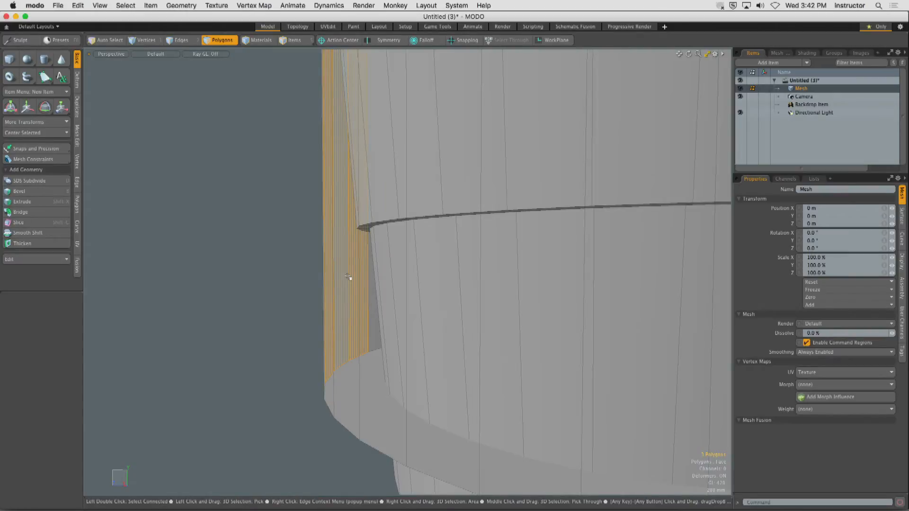
{"action": "left_click_drag", "start_coordinate": [394, 236], "coordinate": [366, 175], "text": "alt"}
{"action": "left_click", "coordinate": [322, 261]}
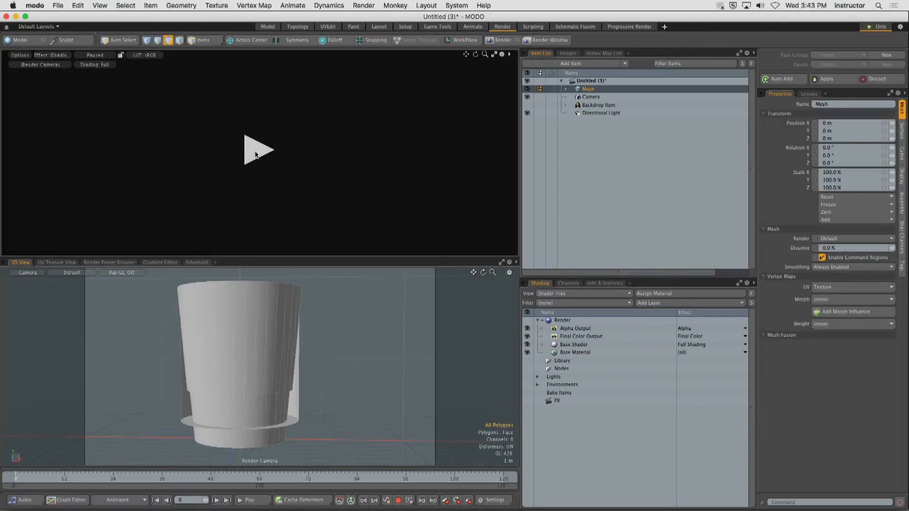
{"action": "left_click", "coordinate": [256, 153]}
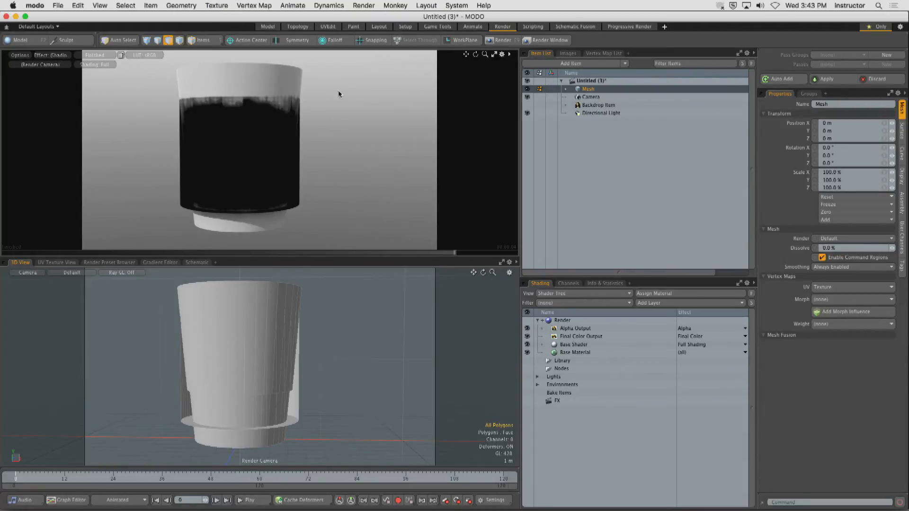
{"action": "left_click", "coordinate": [272, 27]}
Move the inner floor polygon up until it sits above the cup's rim, drop the tool, and select the polygon again
{"action": "left_click_drag", "start_coordinate": [344, 205], "coordinate": [325, 270], "text": "alt"}
{"action": "key", "text": "3"}
{"action": "left_click", "coordinate": [372, 251]}
{"action": "key", "text": "w"}
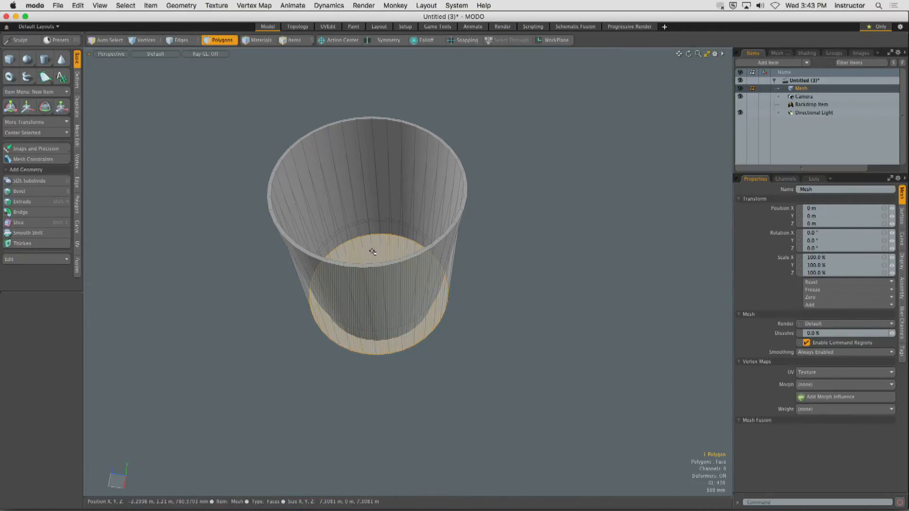
{"action": "left_click_drag", "start_coordinate": [386, 283], "coordinate": [378, 98], "text": "alt"}
{"action": "left_click_drag", "start_coordinate": [351, 114], "coordinate": [331, 199], "text": "alt"}
{"action": "key", "text": "q"}
{"action": "left_click", "coordinate": [405, 141]}
{"action": "left_click", "coordinate": [331, 199]}
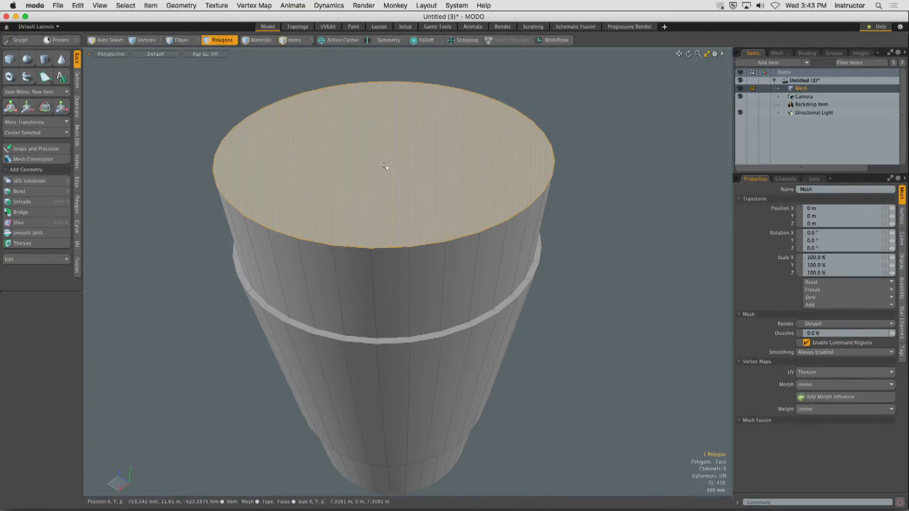
Turn on Show Selection Normals in the viewport settings to display the raised polygon's normal
{"action": "key", "text": "o"}
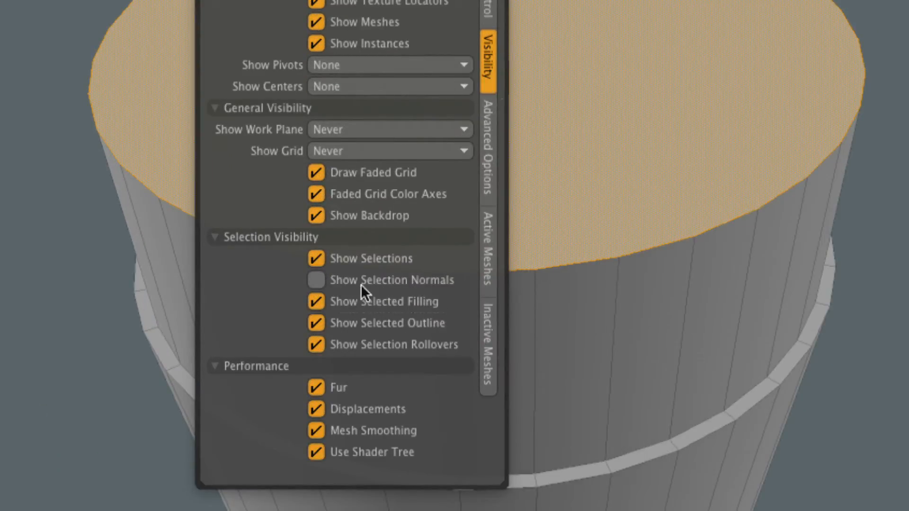
{"action": "left_click", "coordinate": [400, 281]}
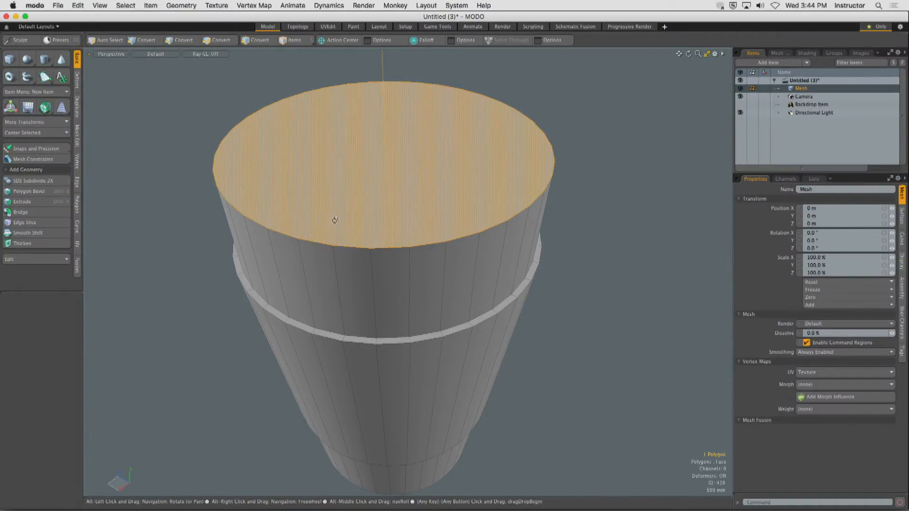
{"action": "left_click_drag", "start_coordinate": [333, 162], "coordinate": [349, 246], "text": "alt"}
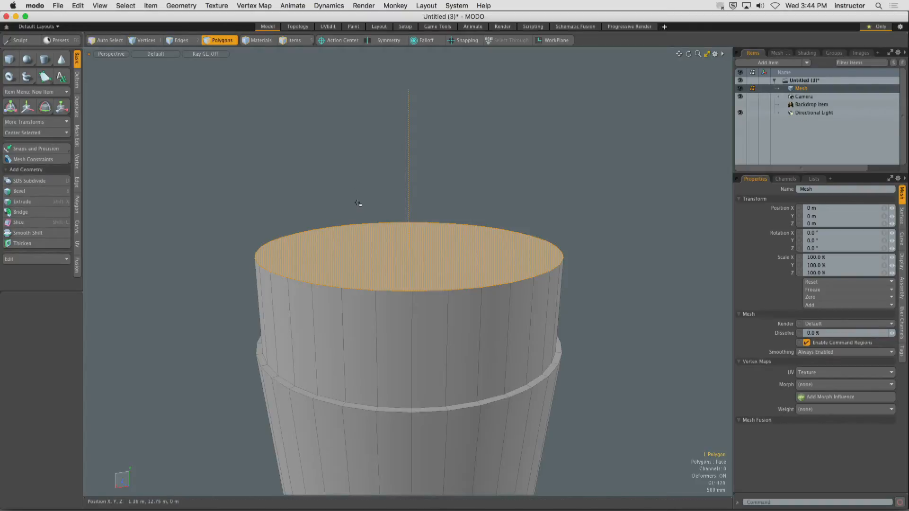
Move the raised floor polygon back down in Y to near the bottom of the cup's interior and drop the tool
{"action": "key", "text": "w"}
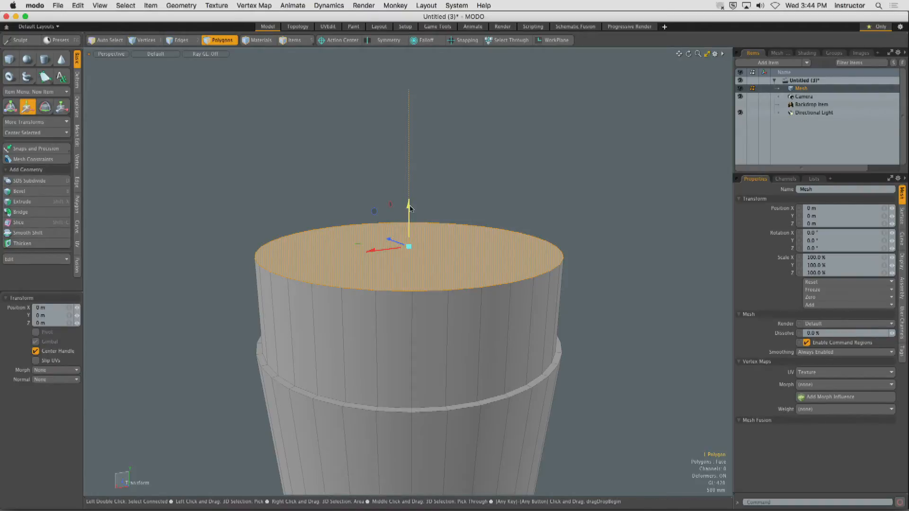
{"action": "left_click_drag", "start_coordinate": [410, 208], "coordinate": [341, 297]}
{"action": "left_click_drag", "start_coordinate": [386, 252], "coordinate": [389, 322]}
{"action": "left_click_drag", "start_coordinate": [382, 388], "coordinate": [349, 328], "text": "alt"}
{"action": "left_click_drag", "start_coordinate": [304, 380], "coordinate": [396, 347], "text": "alt+shift"}
{"action": "key", "text": "q"}
Select several wall polygons on the cup to inspect the direction of their normals, then deselect them
{"action": "left_click_drag", "start_coordinate": [393, 308], "coordinate": [371, 249], "text": "alt+shift"}
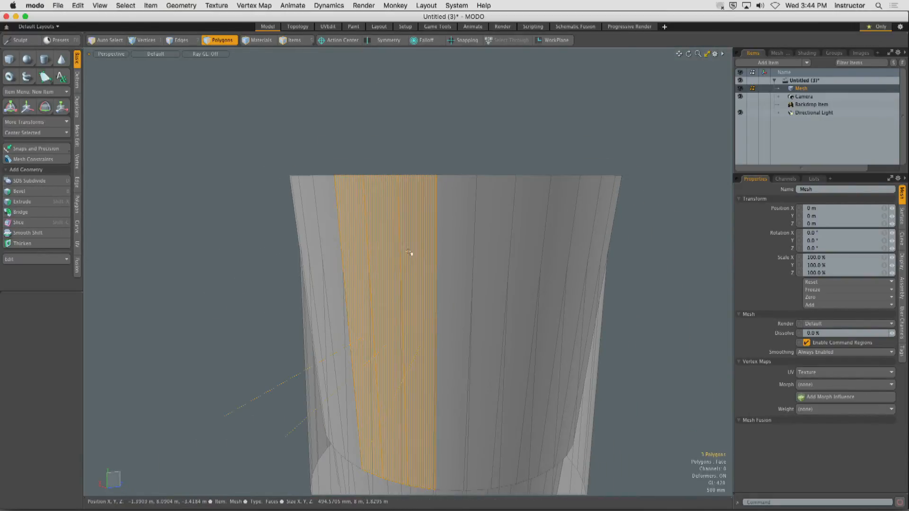
{"action": "left_click", "coordinate": [442, 280], "text": "shift"}
{"action": "left_click_drag", "start_coordinate": [441, 279], "coordinate": [411, 262], "text": "alt+shift"}
{"action": "scroll", "coordinate": [392, 291], "scroll_direction": "down", "scroll_amount": 5}
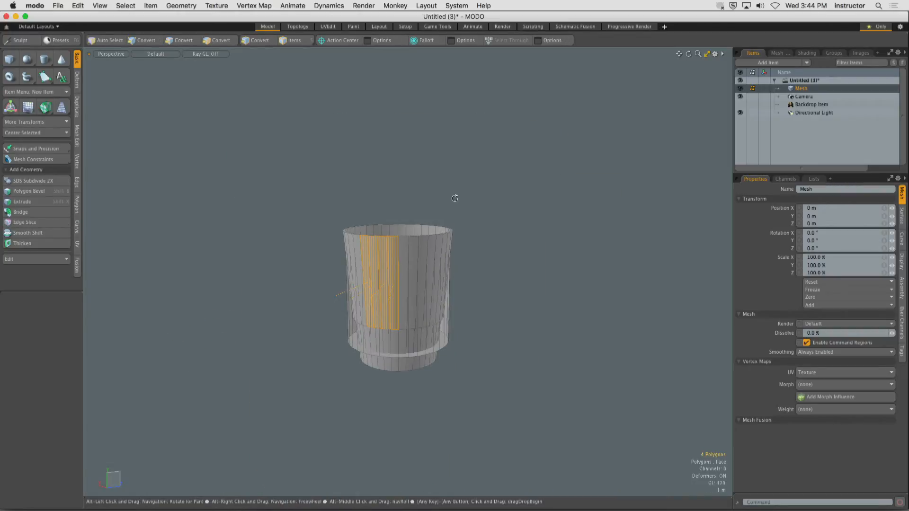
{"action": "left_click_drag", "start_coordinate": [455, 199], "coordinate": [408, 256], "text": "alt"}
{"action": "scroll", "coordinate": [372, 303], "scroll_direction": "up", "scroll_amount": 10}
{"action": "scroll", "coordinate": [359, 273], "scroll_direction": "down", "scroll_amount": 10}
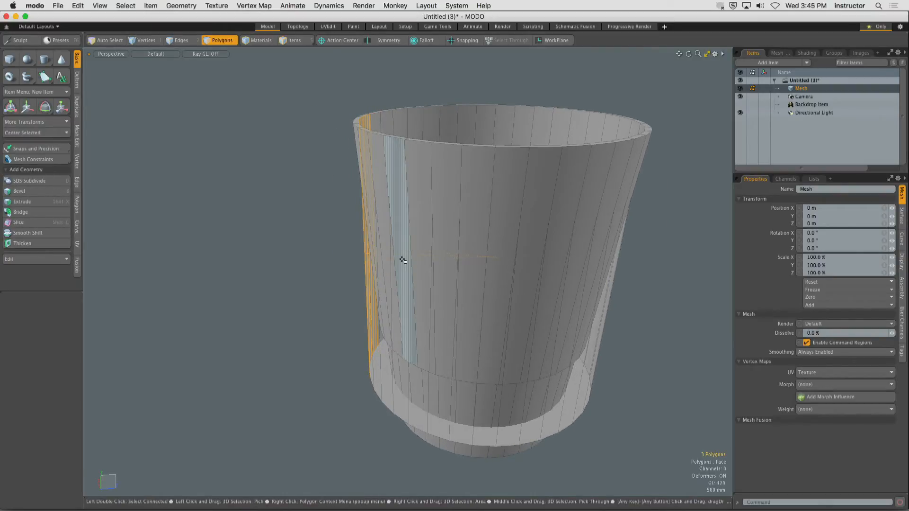
{"action": "left_click", "coordinate": [362, 90]}
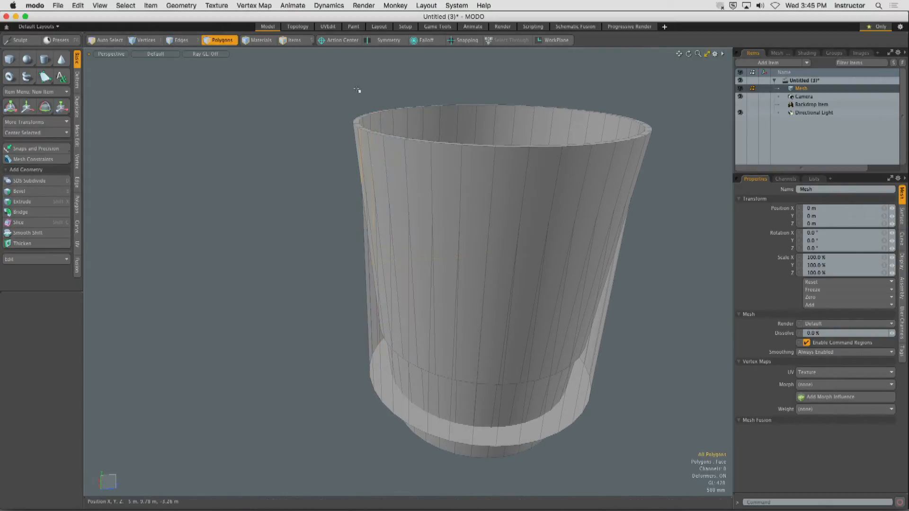
Switch to the Render layout and cancel the request to restore the layout to its base version
{"action": "double_click", "coordinate": [510, 28]}
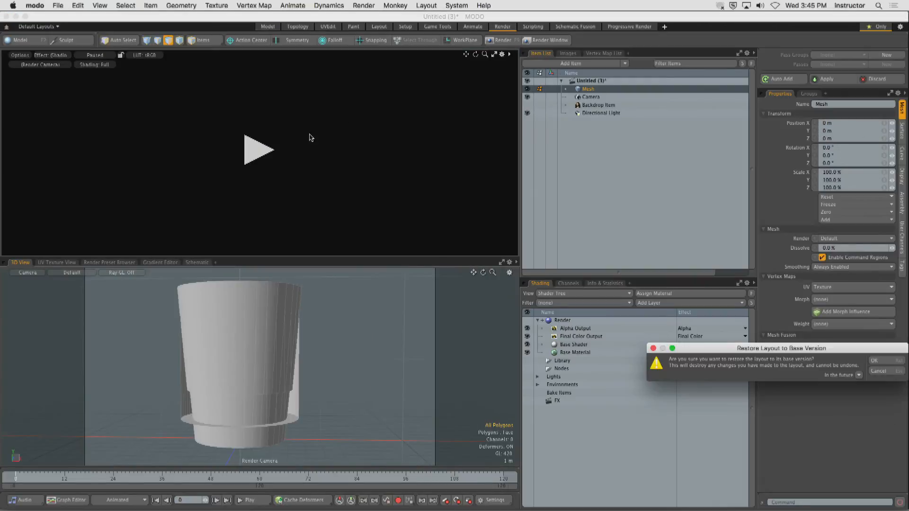
{"action": "left_click_drag", "start_coordinate": [724, 348], "coordinate": [405, 208]}
{"action": "left_click", "coordinate": [560, 232]}
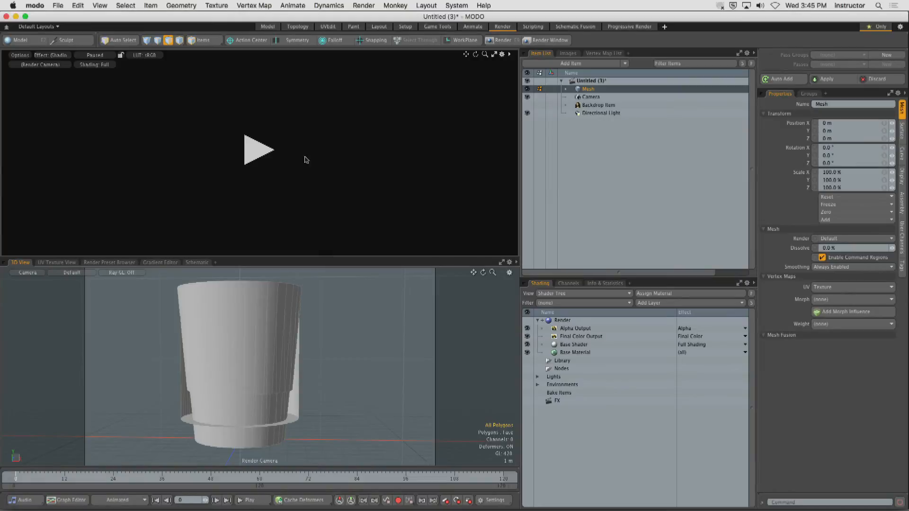
Run the render preview of the cup and return to the Model layout
{"action": "left_click", "coordinate": [256, 150]}
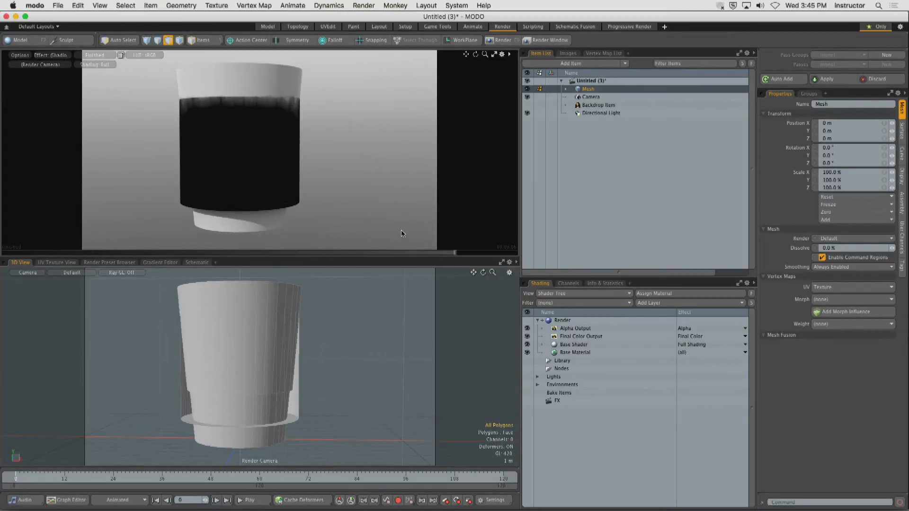
{"action": "left_click", "coordinate": [273, 29]}
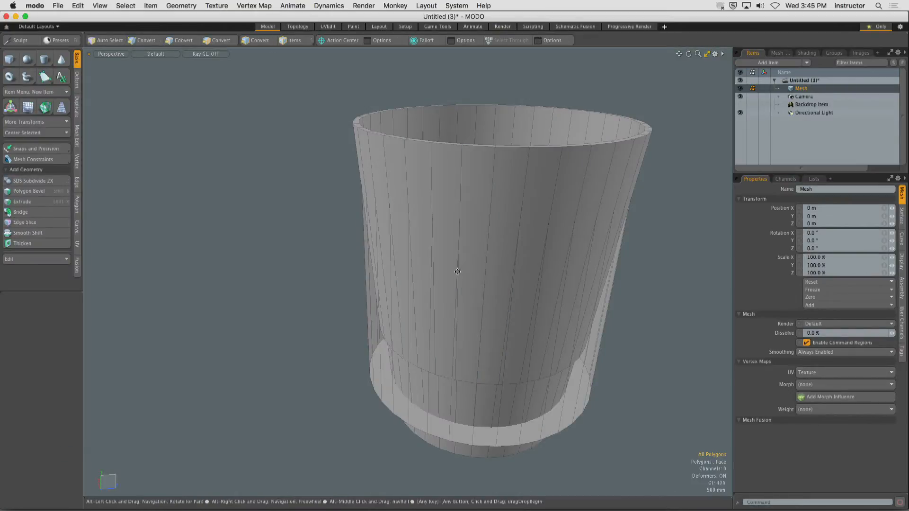
Raise the cup's interior floor polygon in Y above the rim with the Move tool and drop the tool
{"action": "left_click_drag", "start_coordinate": [458, 272], "coordinate": [380, 202], "text": "alt"}
{"action": "left_click_drag", "start_coordinate": [381, 202], "coordinate": [386, 259], "text": "alt"}
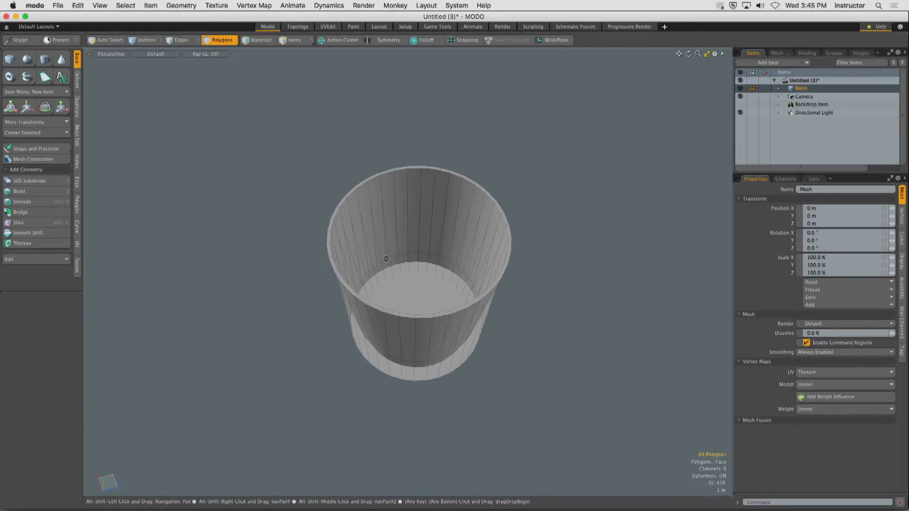
{"action": "left_click", "coordinate": [416, 289]}
{"action": "key", "text": "w"}
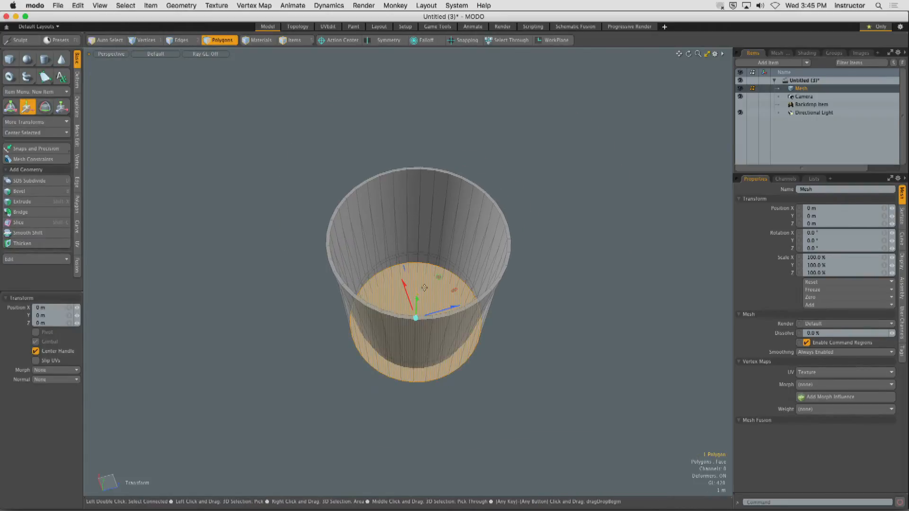
{"action": "left_click_drag", "start_coordinate": [426, 304], "coordinate": [444, 68], "text": "alt"}
{"action": "left_click_drag", "start_coordinate": [431, 163], "coordinate": [411, 192], "text": "alt+shift"}
{"action": "mouse_move", "coordinate": [411, 192]}
{"action": "left_mouse_down", "text": "alt"}
{"action": "mouse_move", "coordinate": [406, 174]}
{"action": "mouse_move", "coordinate": [373, 207]}
{"action": "mouse_move", "coordinate": [441, 199]}
{"action": "mouse_move", "coordinate": [386, 219]}
{"action": "mouse_move", "coordinate": [379, 276]}
{"action": "mouse_move", "coordinate": [375, 169]}
{"action": "left_mouse_up", "text": "alt"}
{"action": "key", "text": "q"}
Loop-select the ring of raised interior wall polygons and flip their normals
{"action": "left_click", "coordinate": [530, 172]}
{"action": "key", "text": "l"}
{"action": "left_click_drag", "start_coordinate": [375, 169], "coordinate": [386, 212], "text": "alt+shift"}
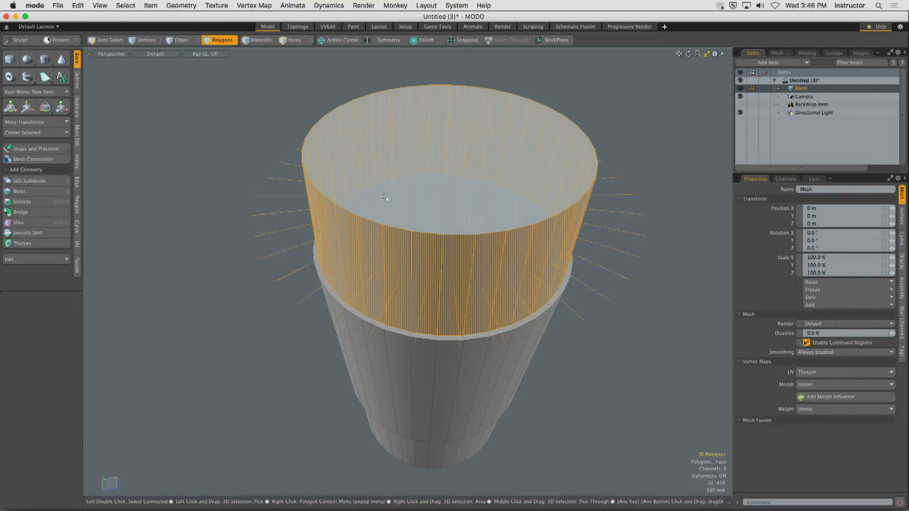
{"action": "key", "text": "f"}
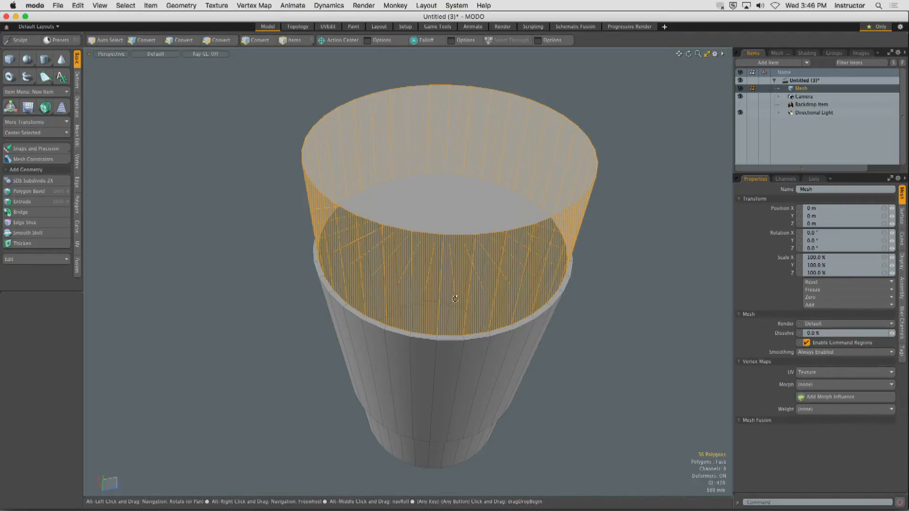
Reselect the full ring of raised wall polygons and flip their normals back to point outward
{"action": "left_click_drag", "start_coordinate": [455, 301], "coordinate": [439, 233], "text": "alt"}
{"action": "left_click", "coordinate": [297, 225]}
{"action": "left_click_drag", "start_coordinate": [438, 233], "coordinate": [396, 230], "text": "alt"}
{"action": "left_click_drag", "start_coordinate": [341, 232], "coordinate": [389, 242], "text": "alt"}
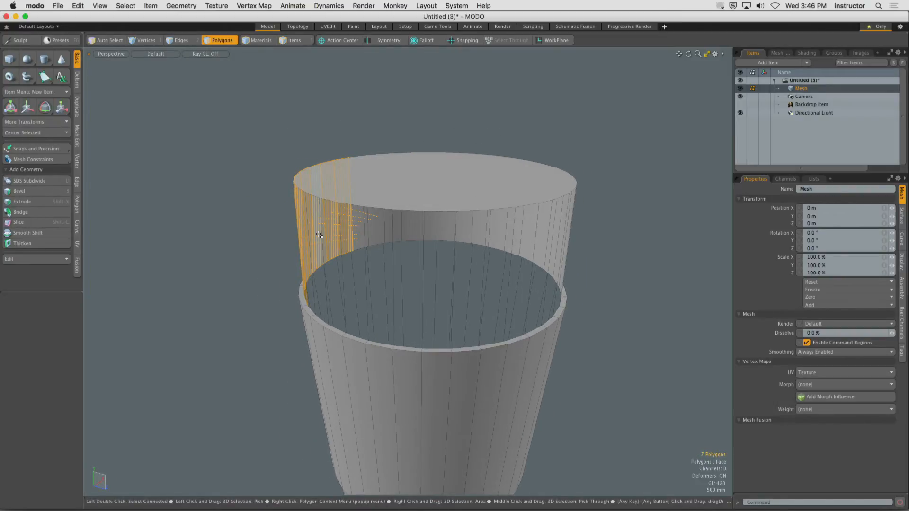
{"action": "double_click", "coordinate": [320, 235]}
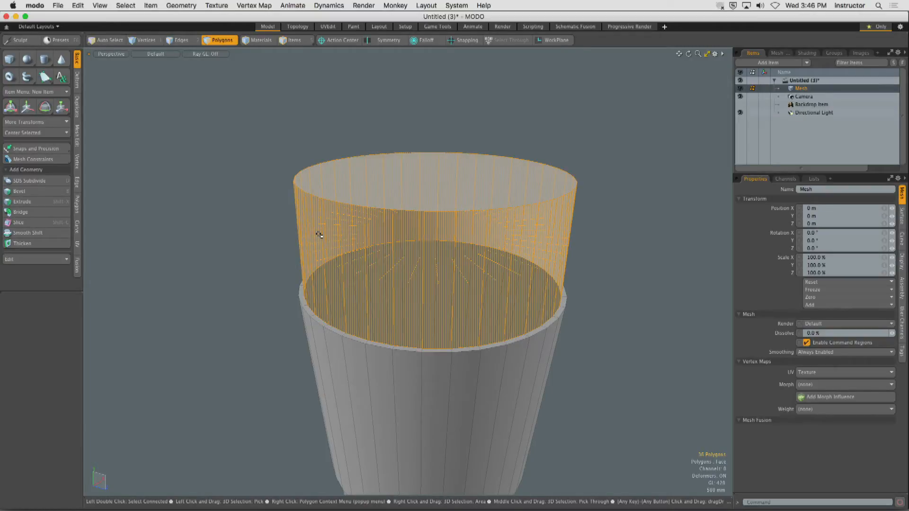
{"action": "key", "text": "f"}
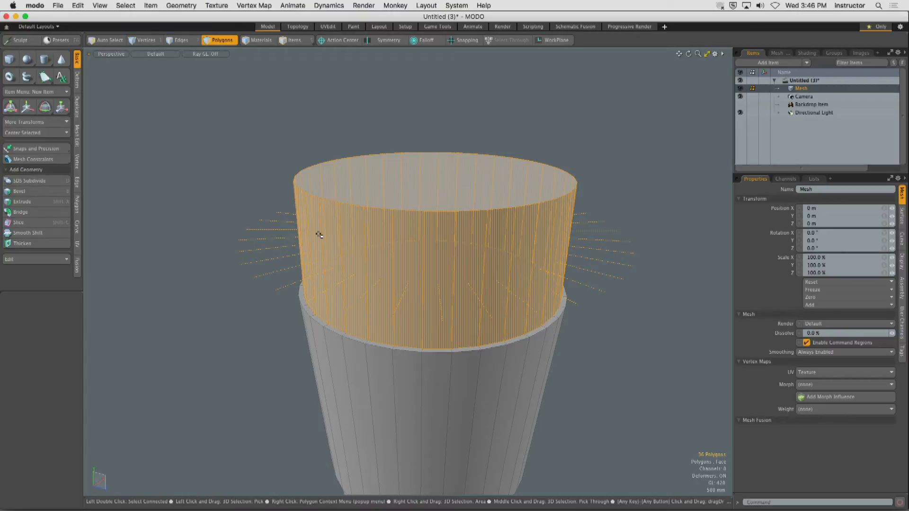
Turn off Show Selection Normals in the viewport's visibility settings
{"action": "key", "text": "o"}
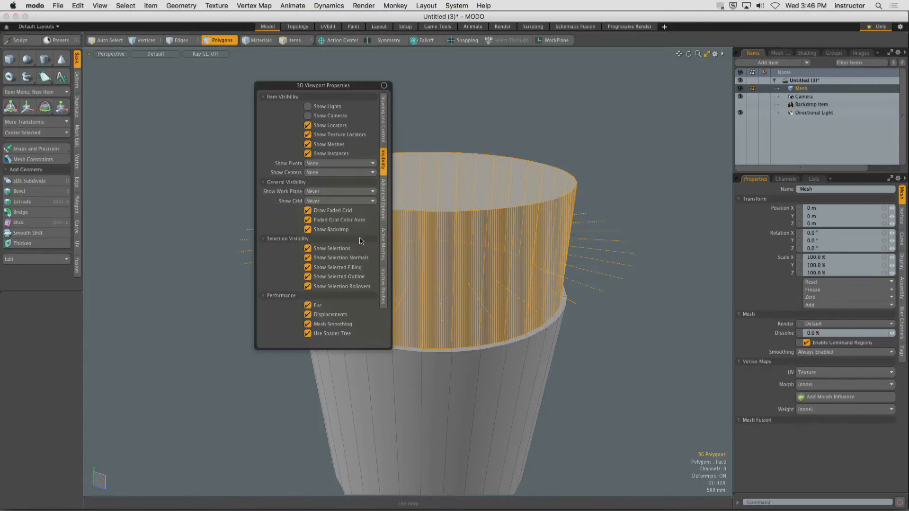
{"action": "left_click", "coordinate": [348, 262]}
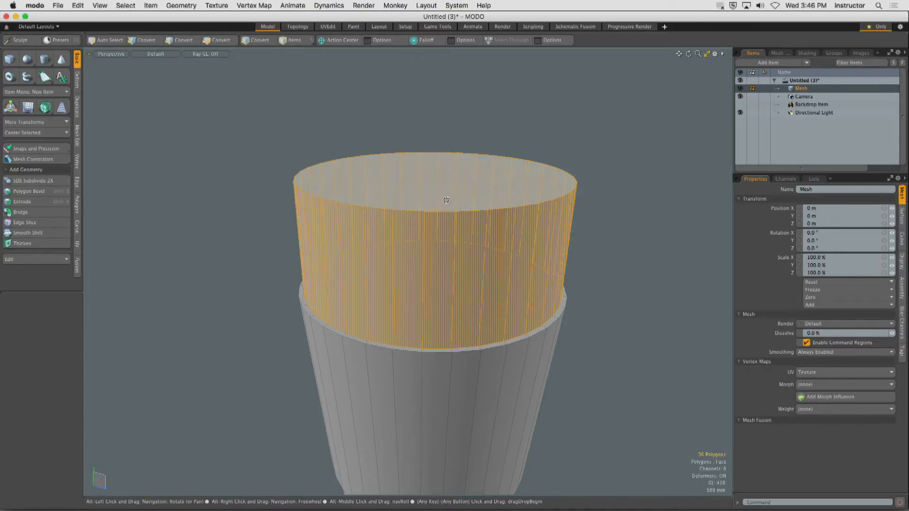
Select the raised floor polygon and move it down in Y by about 10.8 m into the lower part of the cup
{"action": "left_click_drag", "start_coordinate": [447, 201], "coordinate": [377, 262], "text": "alt"}
{"action": "scroll", "coordinate": [378, 262], "scroll_direction": "down", "scroll_amount": 4}
{"action": "left_click", "coordinate": [410, 256]}
{"action": "key", "text": "w"}
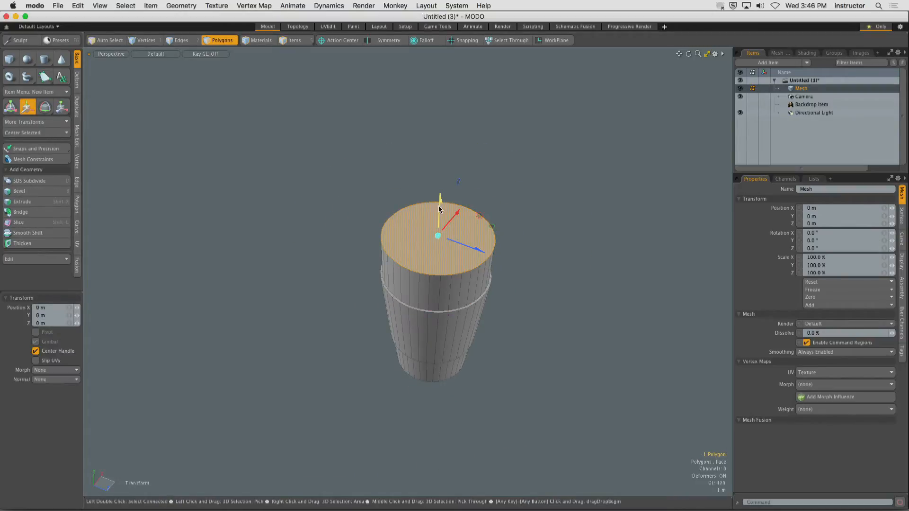
{"action": "left_click_drag", "start_coordinate": [440, 213], "coordinate": [434, 316]}
{"action": "left_click_drag", "start_coordinate": [377, 382], "coordinate": [463, 351], "text": "ctrl+alt"}
{"action": "left_click_drag", "start_coordinate": [463, 351], "coordinate": [412, 285], "text": "alt+shift"}
{"action": "left_click_drag", "start_coordinate": [412, 284], "coordinate": [340, 275], "text": "alt"}
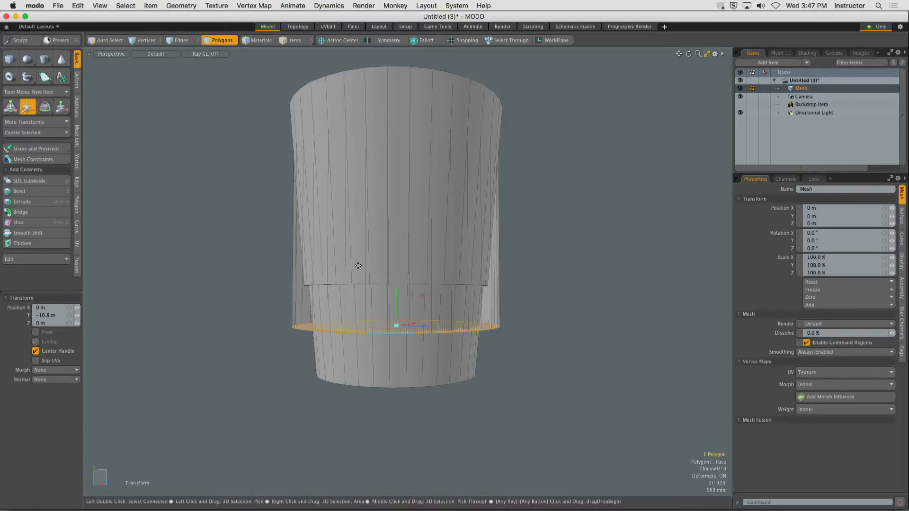
Scale the floor polygon uniformly to about 63.5% so it fits inside the cup walls, then drop the tool and deselect it
{"action": "key", "text": "r"}
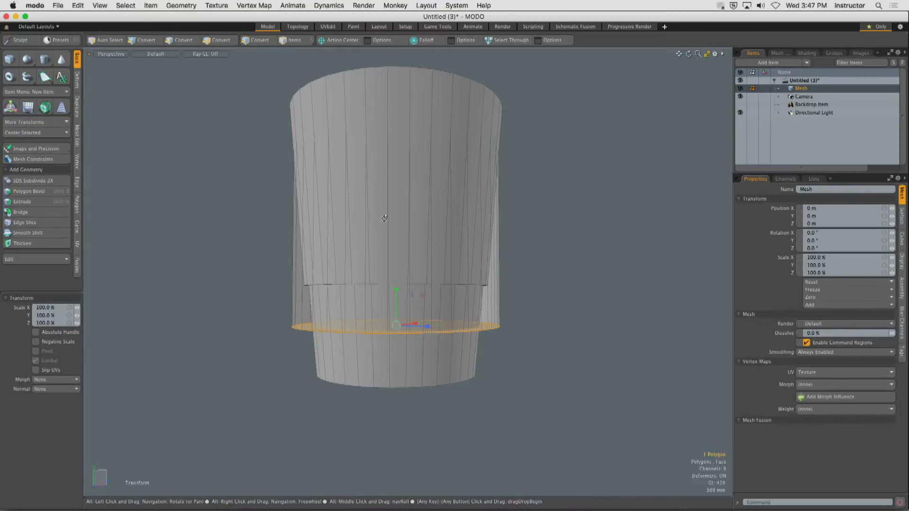
{"action": "left_click_drag", "start_coordinate": [360, 265], "coordinate": [425, 179], "text": "alt"}
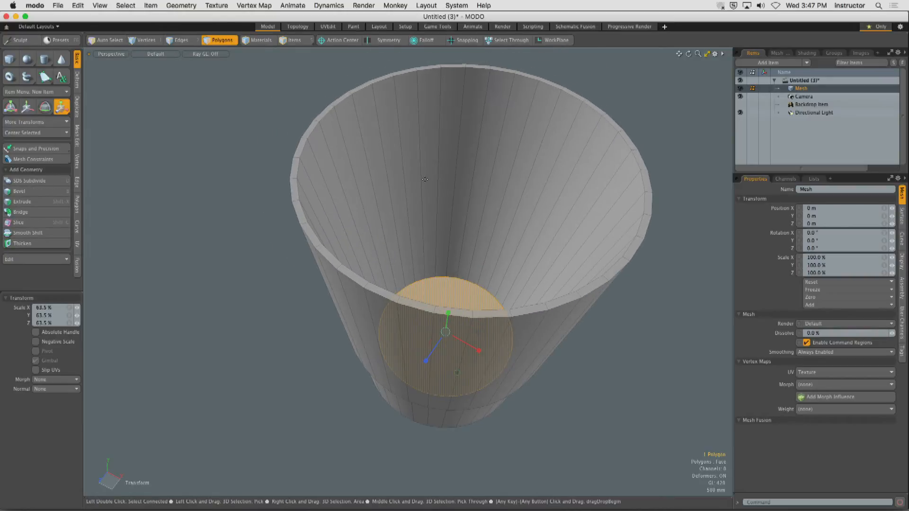
{"action": "key", "text": "space"}
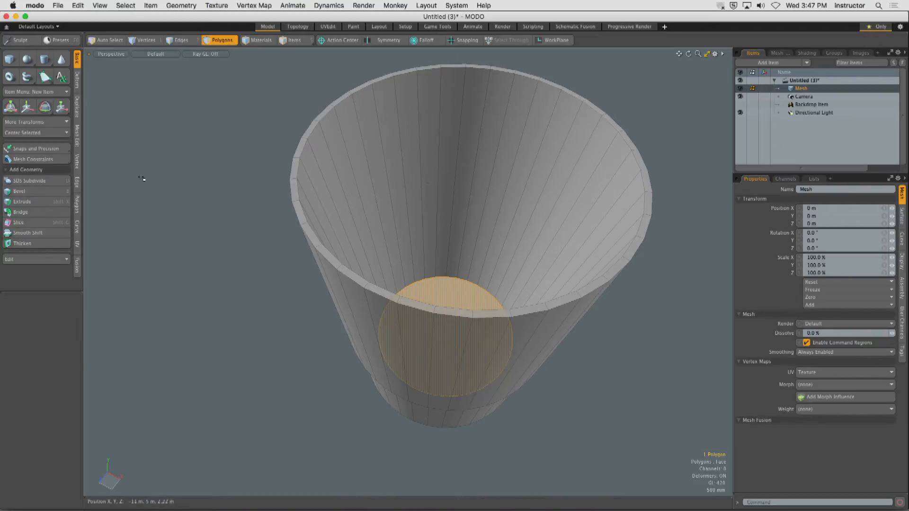
{"action": "left_click", "coordinate": [262, 167]}
Select all connected polygons of the cup, copy them and paste a duplicate in place
{"action": "left_click_drag", "start_coordinate": [241, 224], "coordinate": [346, 265], "text": "alt"}
{"action": "scroll", "coordinate": [358, 262], "scroll_direction": "down", "scroll_amount": 3}
{"action": "left_click_drag", "start_coordinate": [346, 264], "coordinate": [363, 251], "text": "alt"}
{"action": "left_click_drag", "start_coordinate": [414, 234], "coordinate": [362, 264], "text": "alt+shift"}
{"action": "scroll", "coordinate": [381, 246], "scroll_direction": "up", "scroll_amount": 3}
{"action": "double_click", "coordinate": [393, 264]}
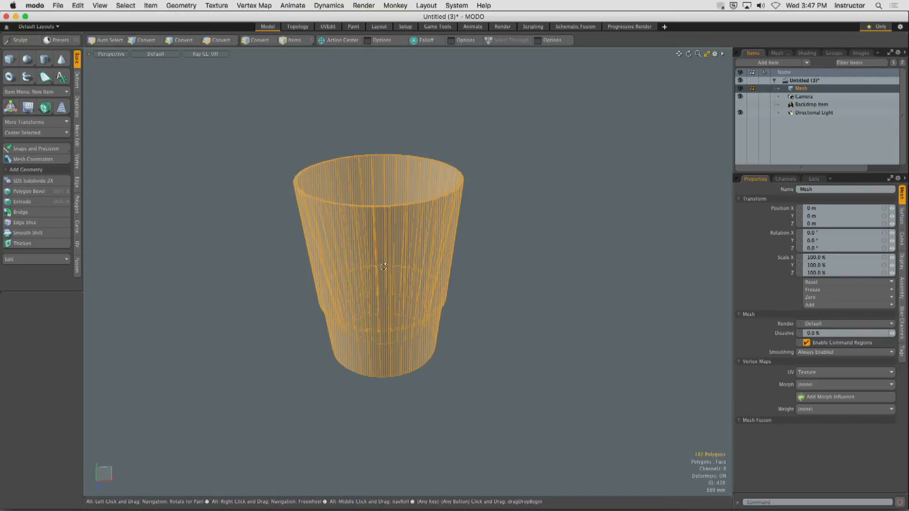
{"action": "left_click", "coordinate": [79, 5]}
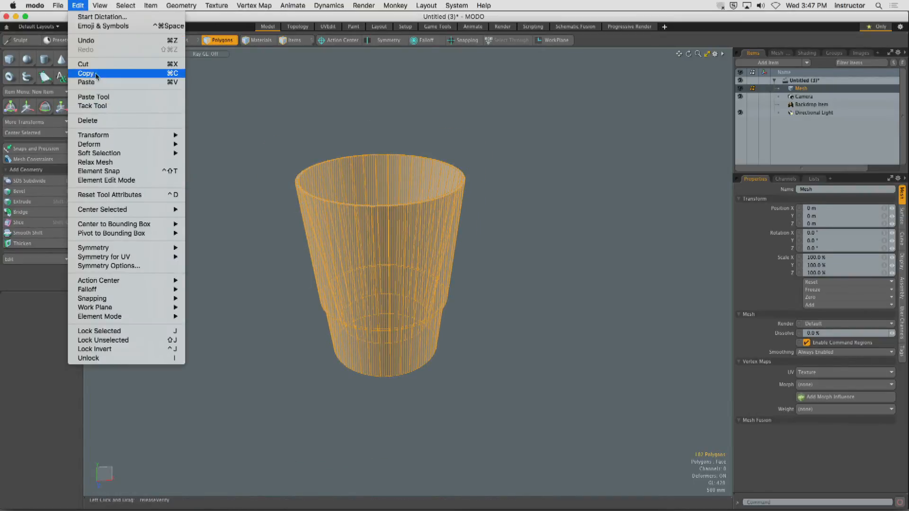
{"action": "left_click", "coordinate": [97, 74]}
{"action": "left_click", "coordinate": [78, 6]}
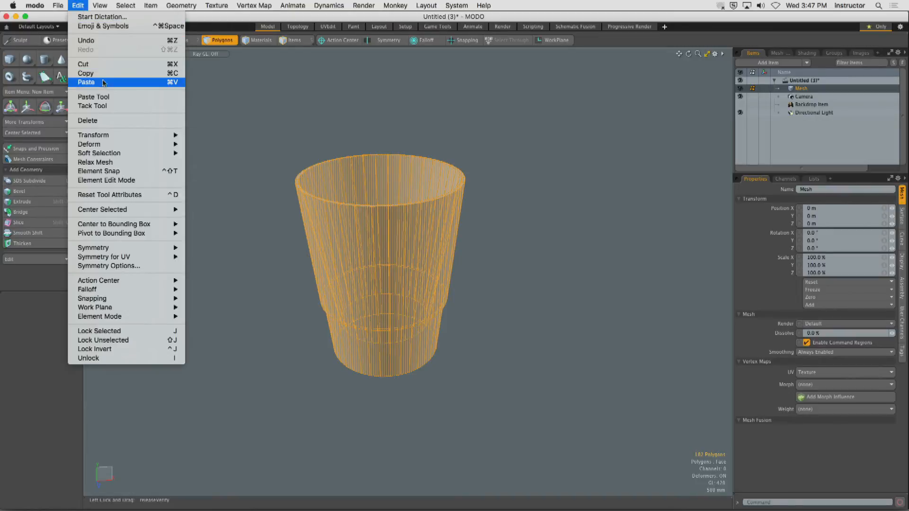
{"action": "left_click", "coordinate": [103, 81]}
Move the duplicate cup about 9.26 m in X beside the original, then drop the tool and deselect it
{"action": "key", "text": "w"}
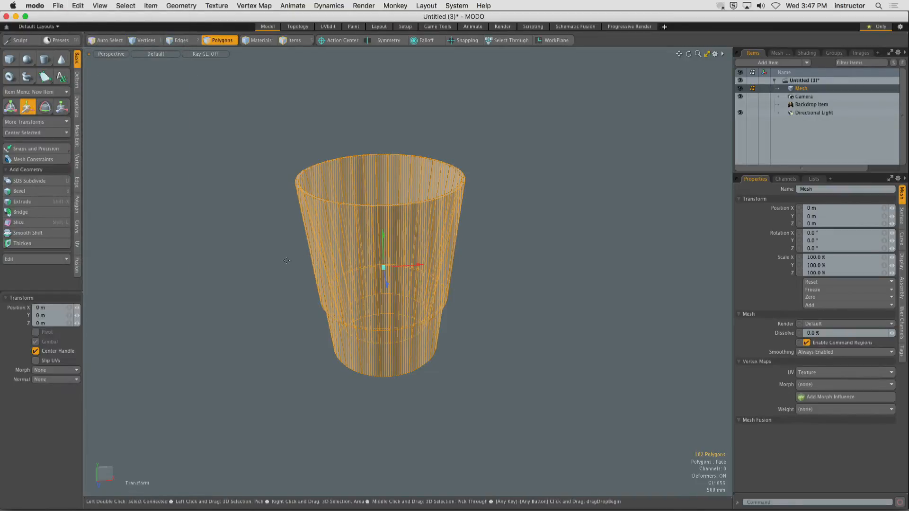
{"action": "left_click_drag", "start_coordinate": [415, 267], "coordinate": [598, 254]}
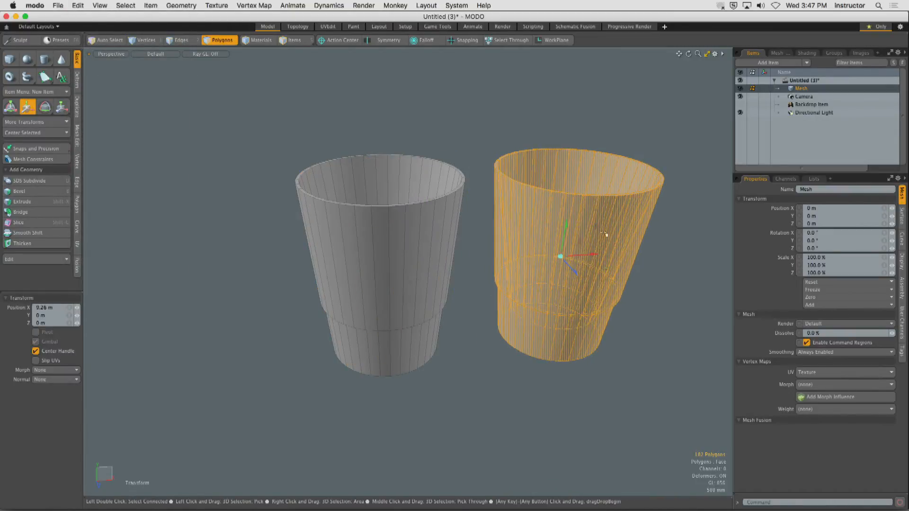
{"action": "key", "text": "q"}
{"action": "left_click", "coordinate": [485, 152]}
Preview the render of both cups in the Render layout and examine their rims and walls from several camera angles
{"action": "left_click_drag", "start_coordinate": [485, 152], "coordinate": [405, 161], "text": "alt+shift"}
{"action": "left_click_drag", "start_coordinate": [357, 201], "coordinate": [351, 213], "text": "ctrl+alt"}
{"action": "left_click_drag", "start_coordinate": [351, 213], "coordinate": [385, 197], "text": "alt+shift"}
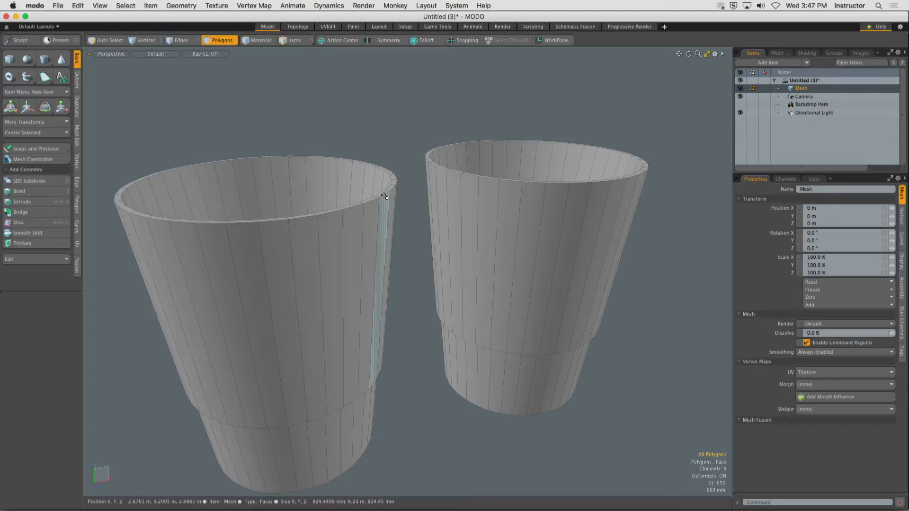
{"action": "mouse_move", "coordinate": [427, 163]}
{"action": "left_mouse_down", "text": "alt"}
{"action": "mouse_move", "coordinate": [435, 172]}
{"action": "mouse_move", "coordinate": [417, 156]}
{"action": "left_mouse_up", "text": "alt"}
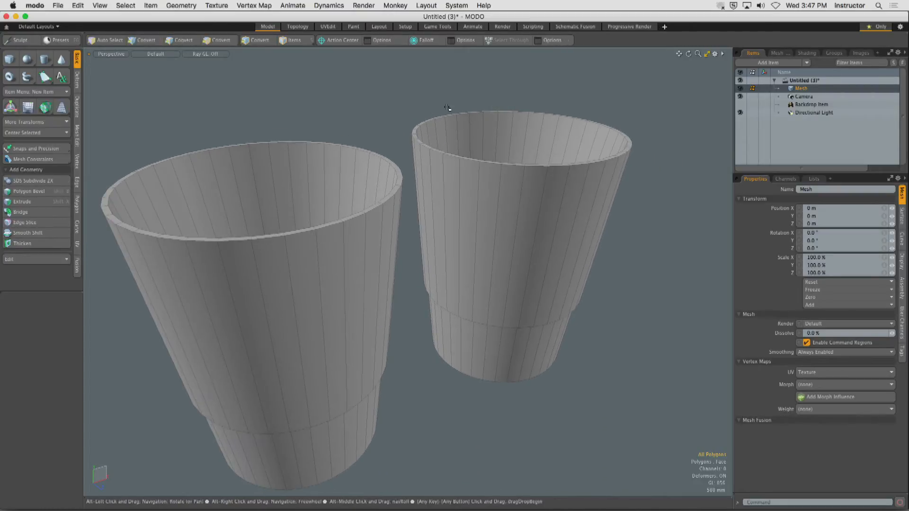
{"action": "left_click", "coordinate": [502, 27]}
{"action": "left_click", "coordinate": [259, 150]}
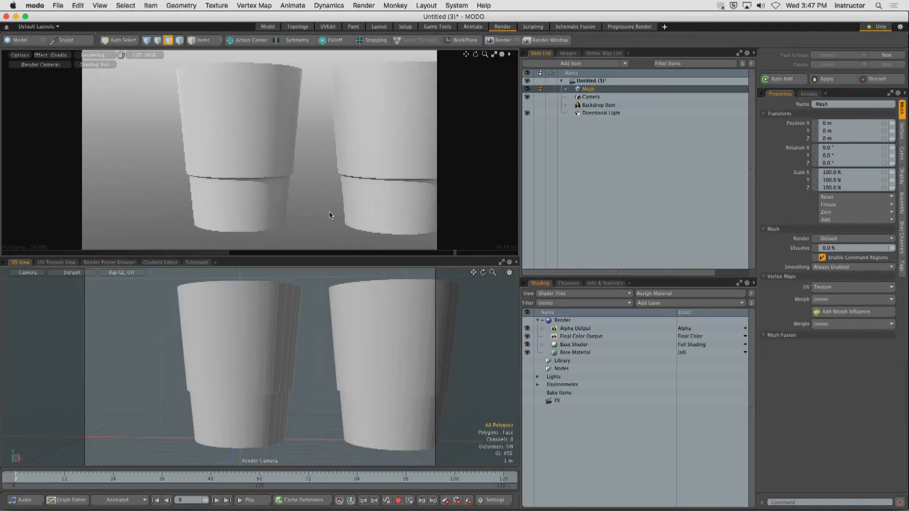
{"action": "left_click_drag", "start_coordinate": [325, 163], "coordinate": [317, 158], "text": "alt+shift"}
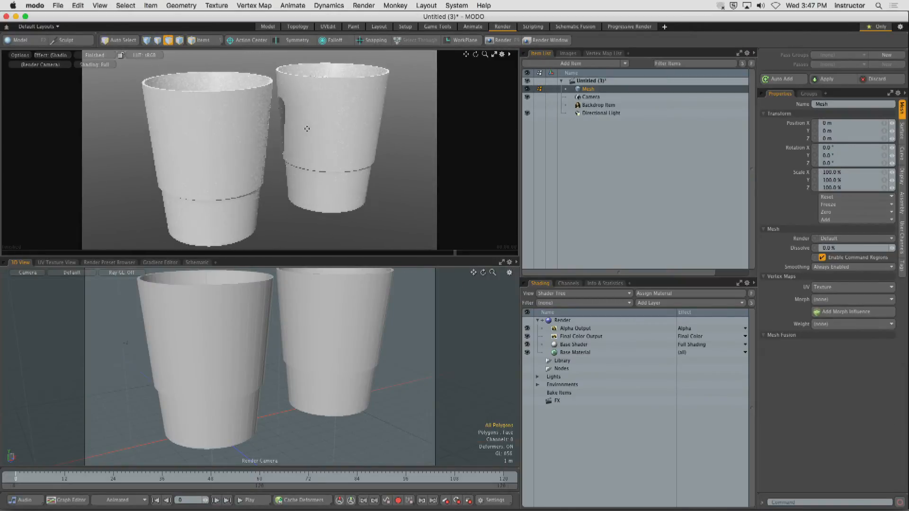
{"action": "left_click_drag", "start_coordinate": [306, 128], "coordinate": [425, 160], "text": "alt"}
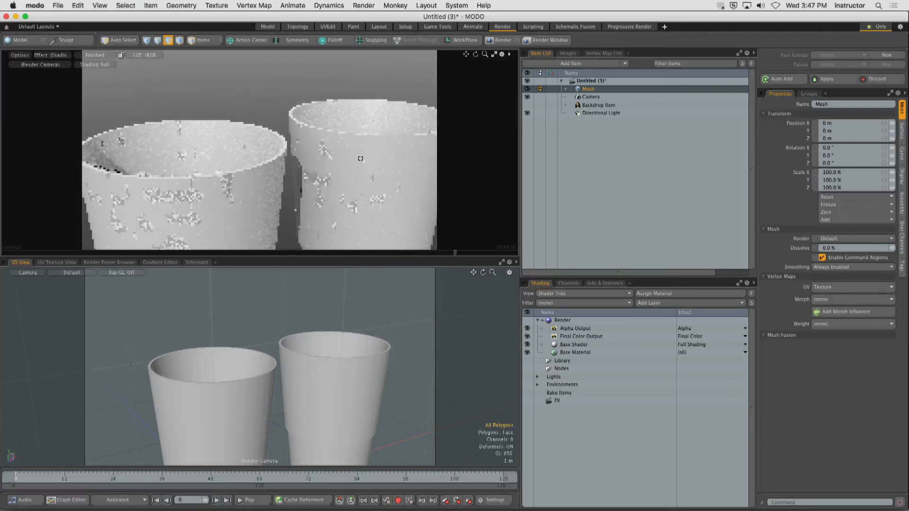
{"action": "left_click_drag", "start_coordinate": [331, 168], "coordinate": [345, 141], "text": "alt"}
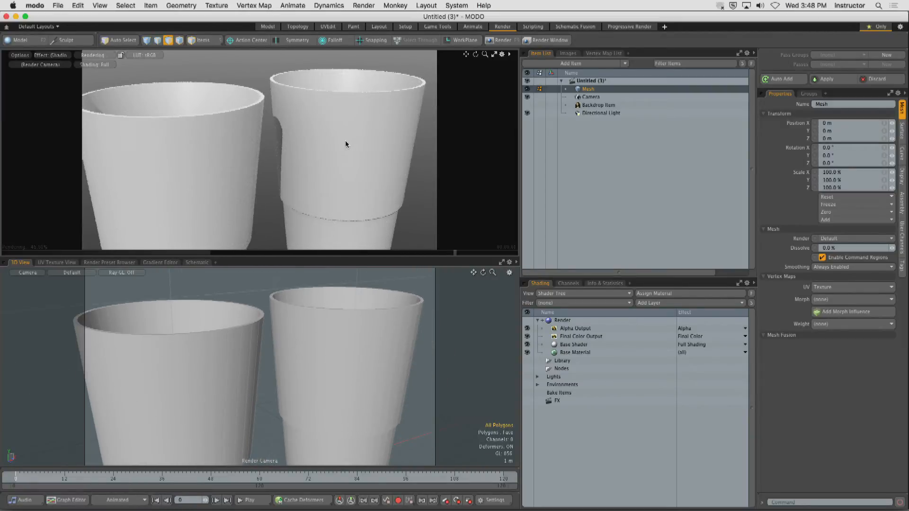
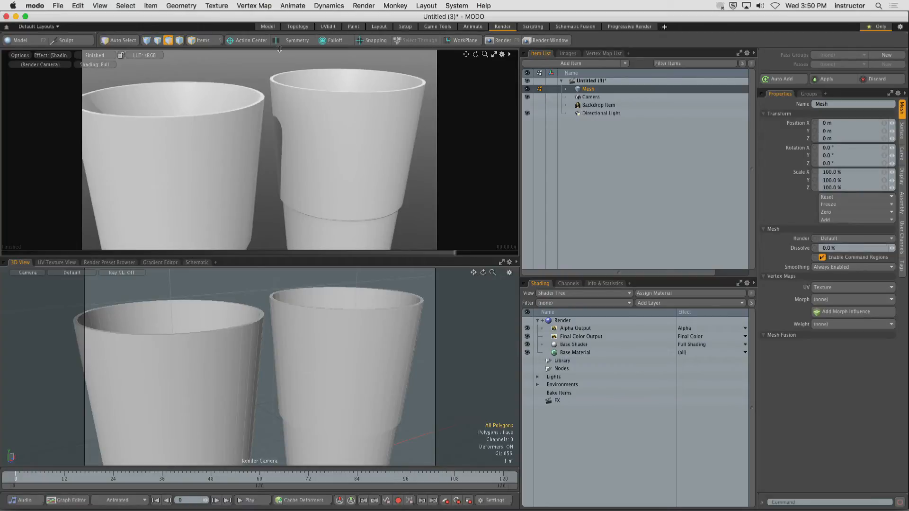
Return to the Model layout and select the outer and inner rim edge loops of the duplicate cup in Edges mode
{"action": "left_click", "coordinate": [269, 27]}
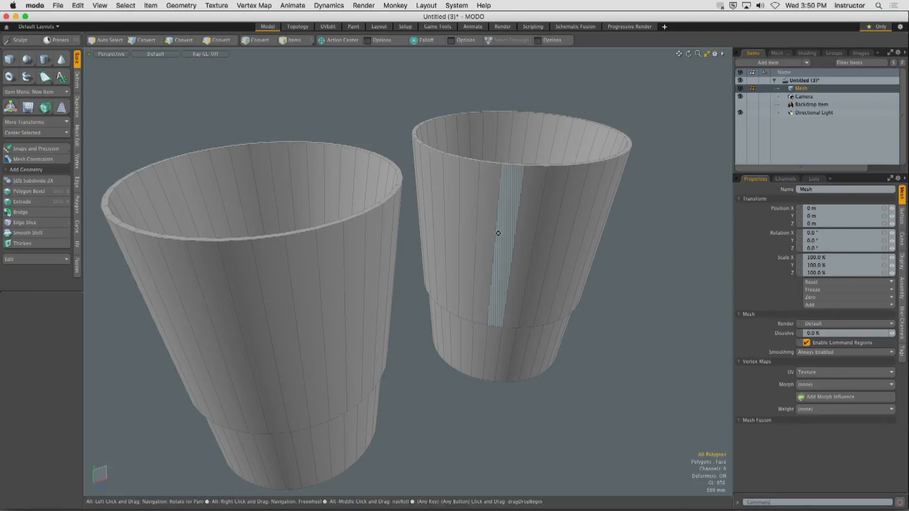
{"action": "left_click_drag", "start_coordinate": [497, 189], "coordinate": [347, 227], "text": "alt+shift"}
{"action": "scroll", "coordinate": [449, 213], "scroll_direction": "up", "scroll_amount": 4}
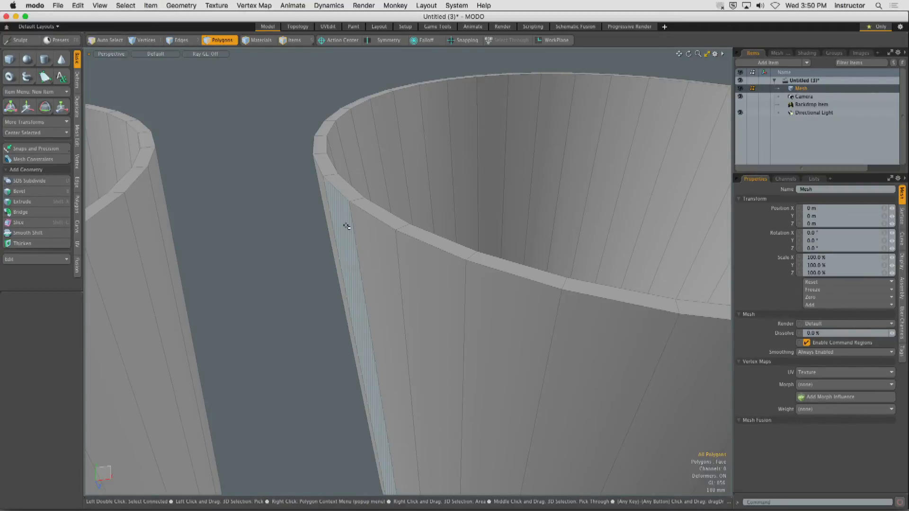
{"action": "left_click", "coordinate": [182, 42]}
{"action": "double_click", "coordinate": [422, 240]}
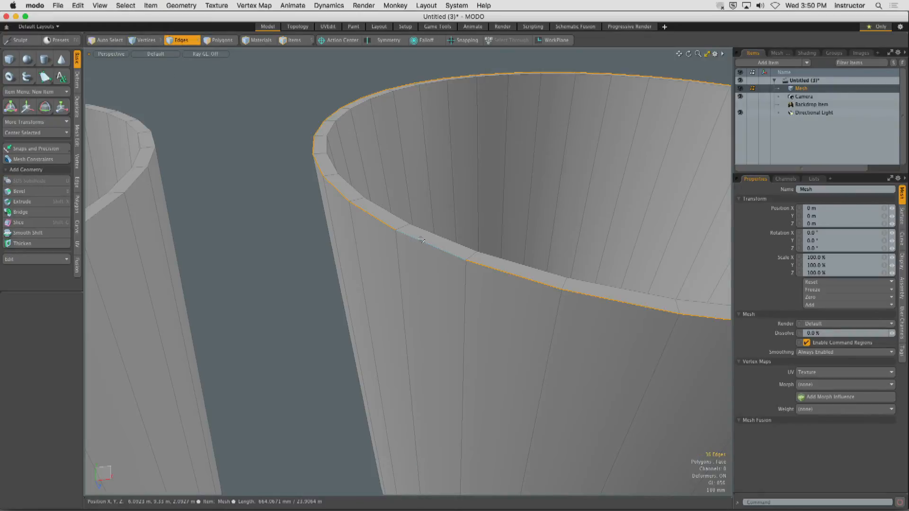
{"action": "left_click_drag", "start_coordinate": [422, 240], "coordinate": [427, 274], "text": "alt"}
{"action": "double_click", "coordinate": [407, 283], "text": "shift"}
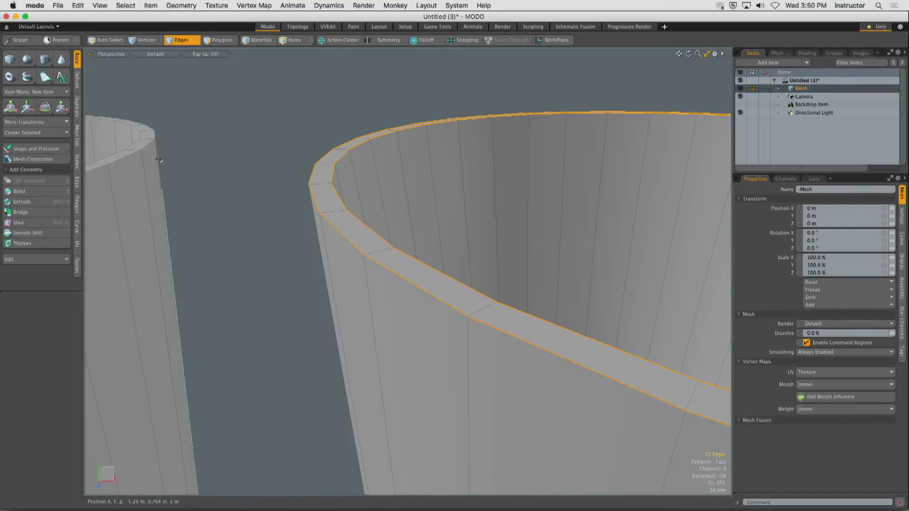
Bevel the selected rim edges in Inset mode with a value of about 27.5 mm and Round Level 3
{"action": "left_click", "coordinate": [28, 191]}
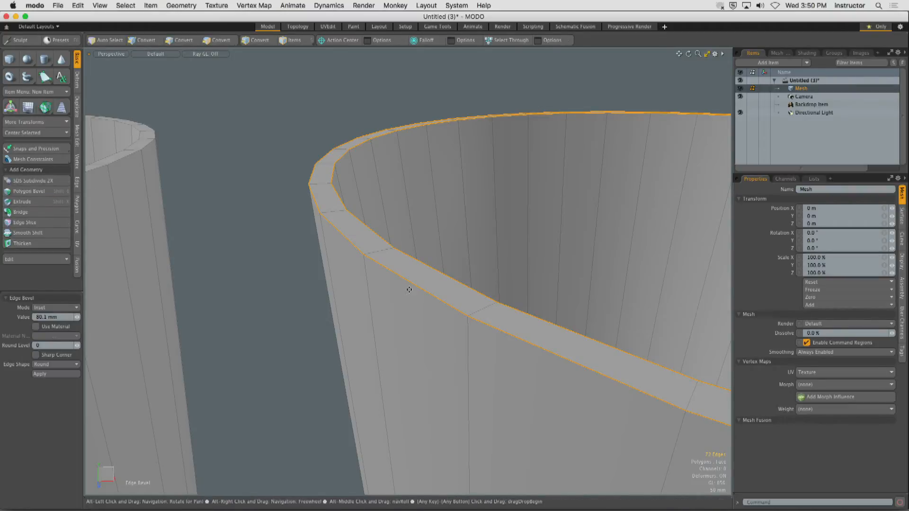
{"action": "left_click_drag", "start_coordinate": [408, 288], "coordinate": [343, 284], "text": "alt"}
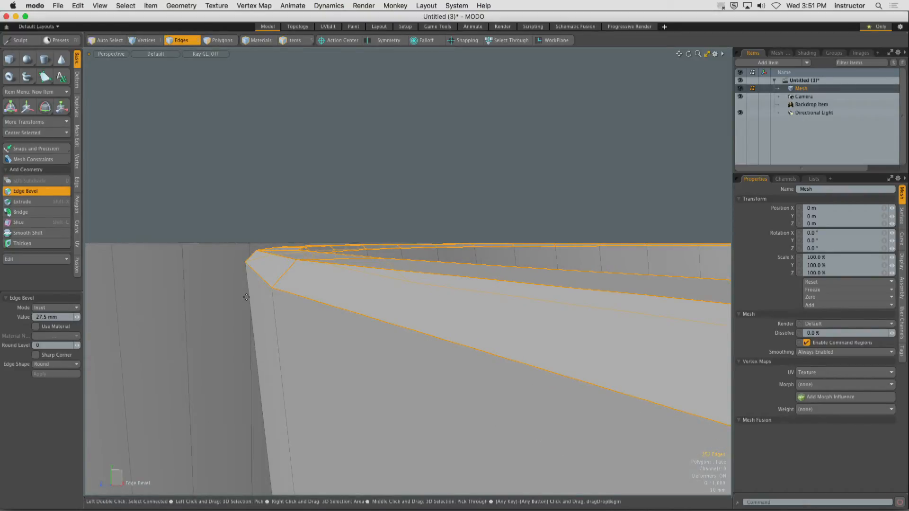
{"action": "left_click", "coordinate": [77, 345]}
{"action": "left_click", "coordinate": [78, 346]}
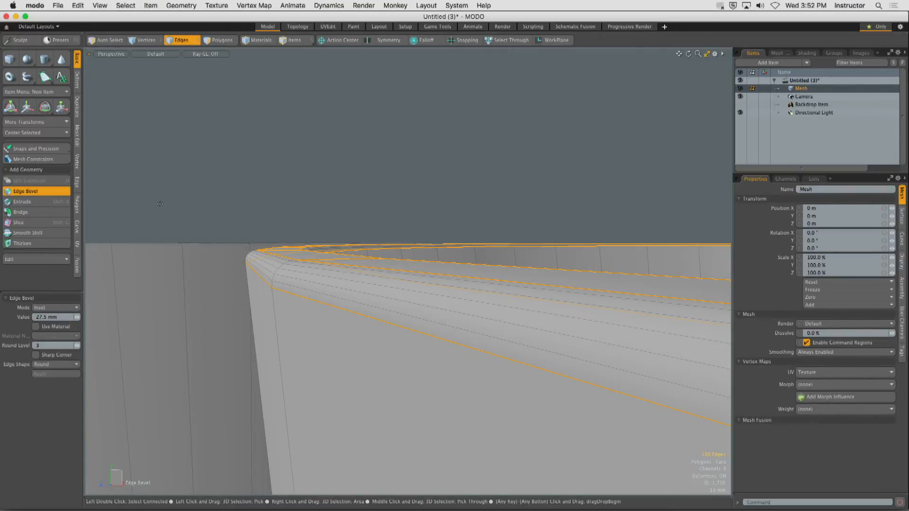
Finish the rim bevel, clear the selection, and select both edge loops of the ledge above the duplicate cup's lower section
{"action": "key", "text": "q"}
{"action": "left_click", "coordinate": [355, 198]}
{"action": "left_click_drag", "start_coordinate": [334, 199], "coordinate": [293, 270], "text": "alt"}
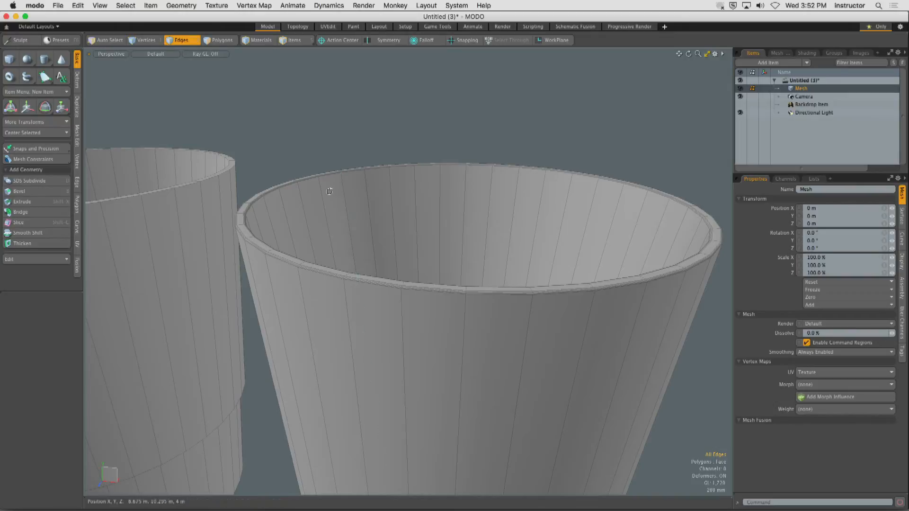
{"action": "left_click_drag", "start_coordinate": [351, 261], "coordinate": [396, 232], "text": "alt"}
{"action": "double_click", "coordinate": [366, 227]}
{"action": "double_click", "coordinate": [368, 231], "text": "shift"}
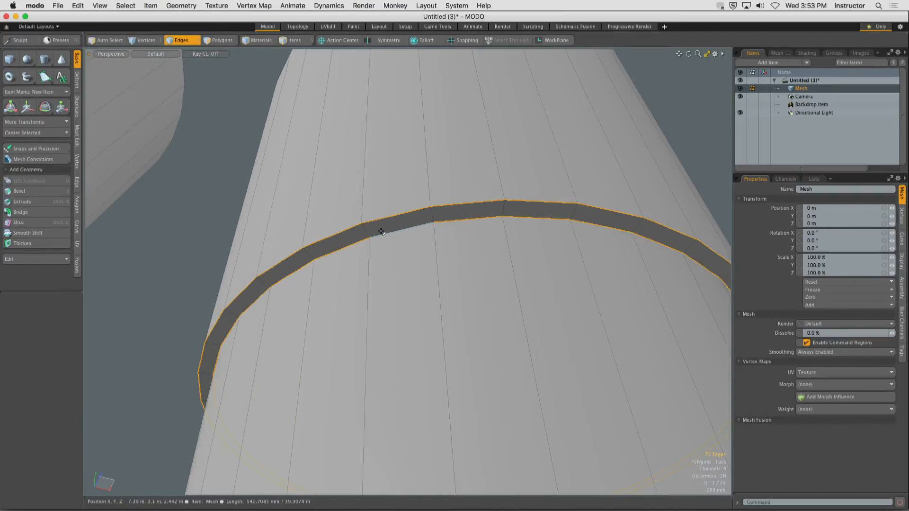
Bevel the two ledge edge loops in Inset mode with a value of about 20 mm and Round Level 3
{"action": "key", "text": "b"}
{"action": "left_click_drag", "start_coordinate": [476, 431], "coordinate": [479, 459]}
{"action": "left_click_drag", "start_coordinate": [373, 211], "coordinate": [357, 227]}
{"action": "key", "text": "space"}
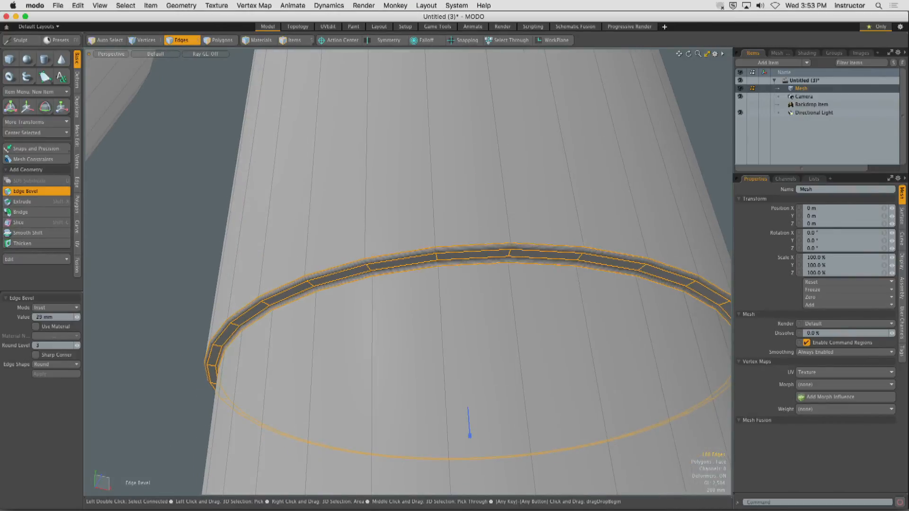
{"action": "left_click", "coordinate": [204, 224]}
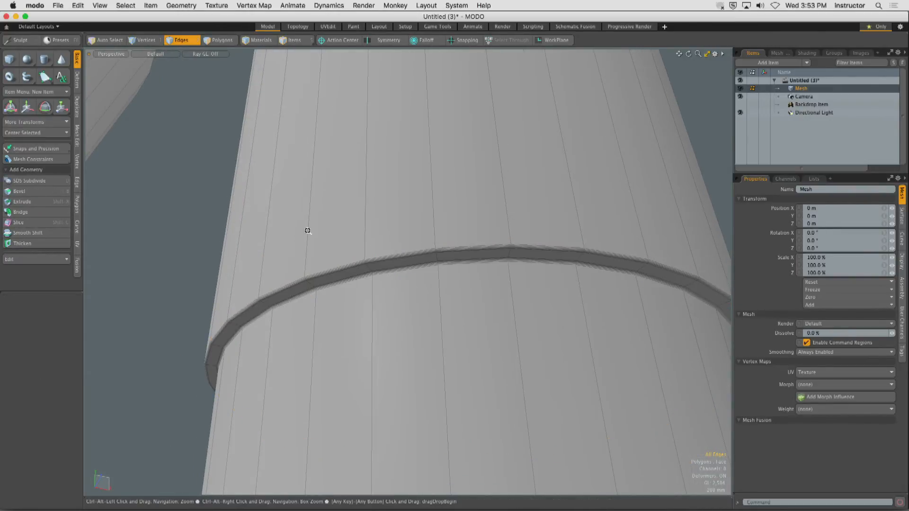
Preview the render of both cups in the Render layout and compare the rounded rim and ledge with the original cup's sharp rim
{"action": "scroll", "coordinate": [307, 231], "scroll_direction": "down", "scroll_amount": 5}
{"action": "left_click_drag", "start_coordinate": [287, 280], "coordinate": [315, 246], "text": "alt"}
{"action": "scroll", "coordinate": [371, 193], "scroll_direction": "up", "scroll_amount": 4}
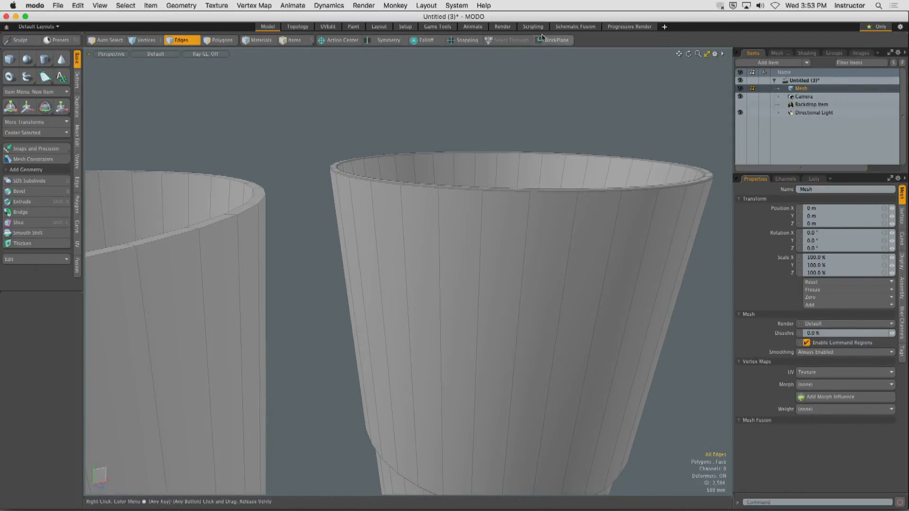
{"action": "left_click", "coordinate": [506, 29]}
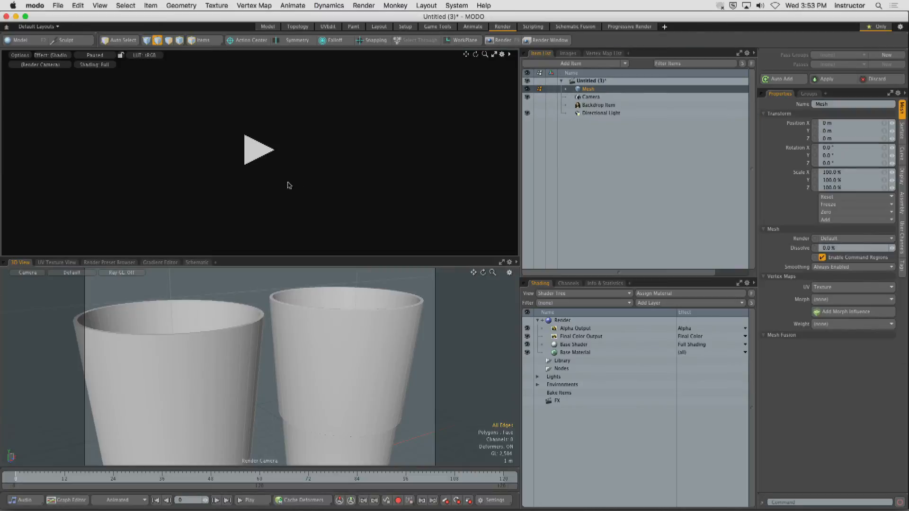
{"action": "left_click", "coordinate": [258, 150]}
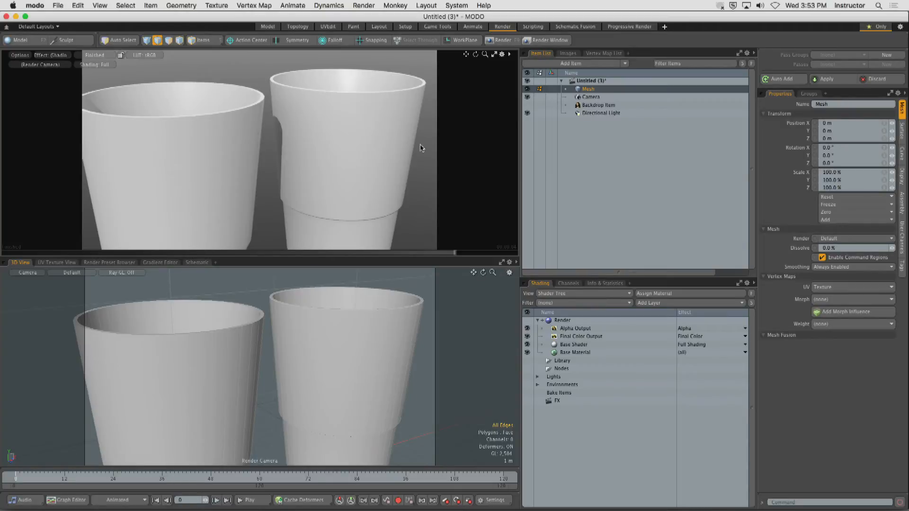
{"action": "left_click_drag", "start_coordinate": [296, 118], "coordinate": [343, 132], "text": "alt"}
{"action": "scroll", "coordinate": [343, 132], "scroll_direction": "up", "scroll_amount": 5}
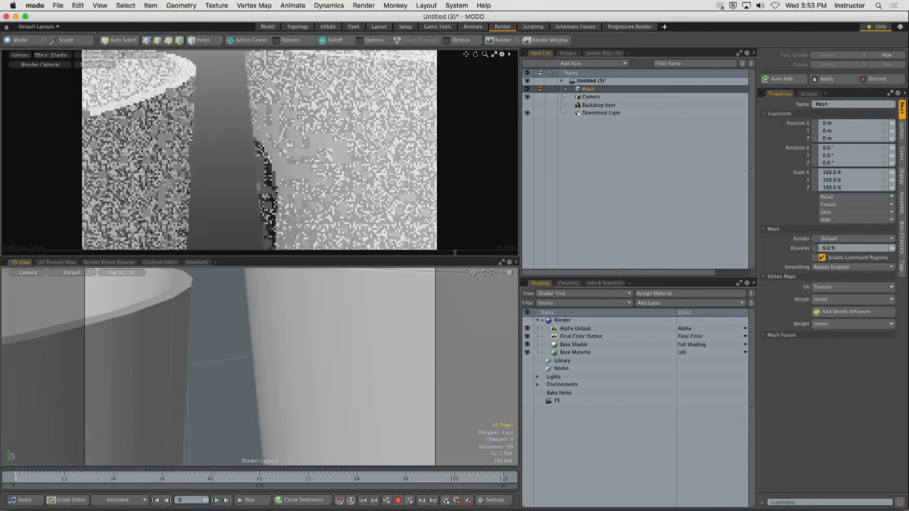
{"action": "left_click_drag", "start_coordinate": [319, 97], "coordinate": [293, 120], "text": "alt+shift"}
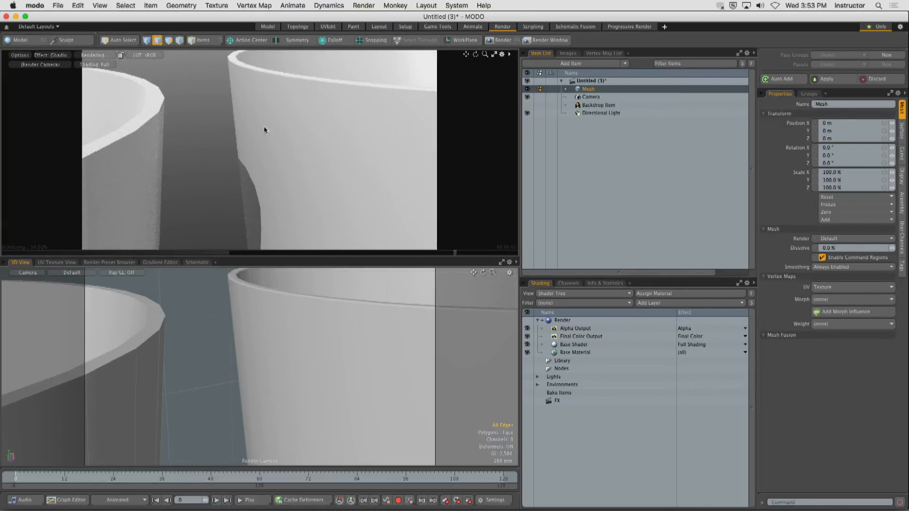
Select the whole beveled cup in Polygons mode and move it close beside the original to compare their rims
{"action": "key", "text": "3"}
{"action": "double_click", "coordinate": [265, 311]}
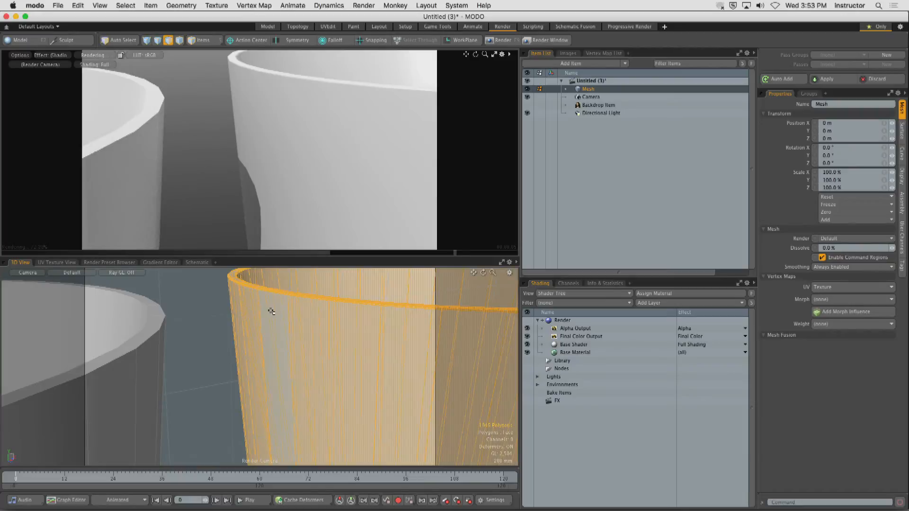
{"action": "key", "text": "y"}
{"action": "left_click_drag", "start_coordinate": [265, 314], "coordinate": [185, 322]}
{"action": "left_click_drag", "start_coordinate": [238, 159], "coordinate": [270, 162], "text": "alt"}
{"action": "key", "text": "q"}
{"action": "left_click_drag", "start_coordinate": [312, 187], "coordinate": [304, 178], "text": "ctrl+alt"}
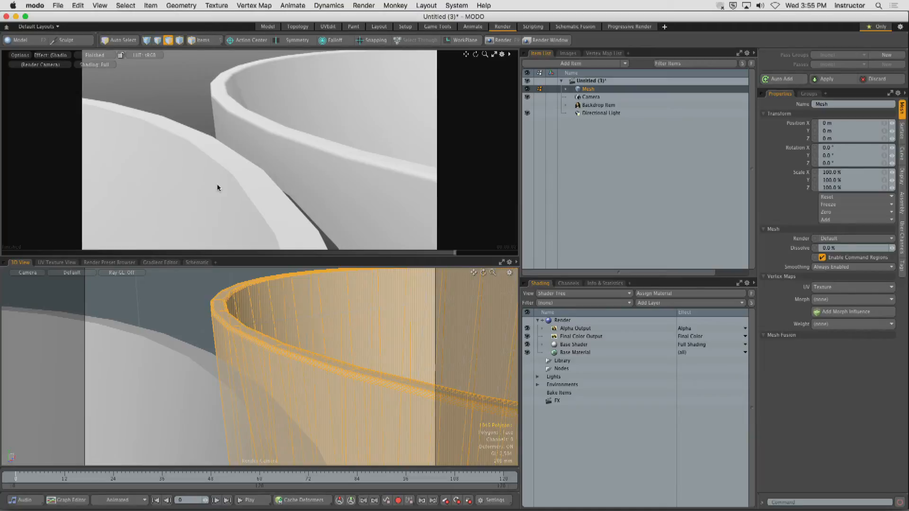
Delete the original sharp-edged cup and frame the remaining beveled cup in the render view
{"action": "left_click", "coordinate": [165, 292]}
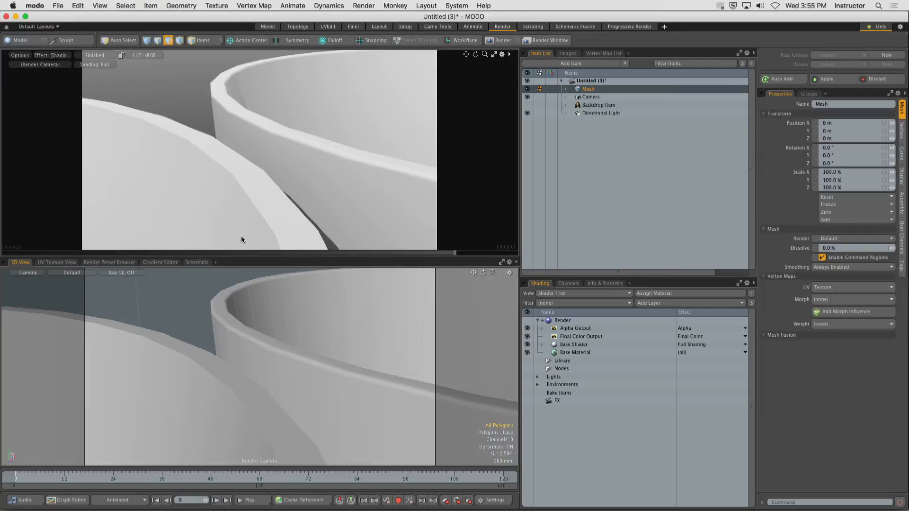
{"action": "double_click", "coordinate": [194, 361]}
{"action": "key", "text": "Delete"}
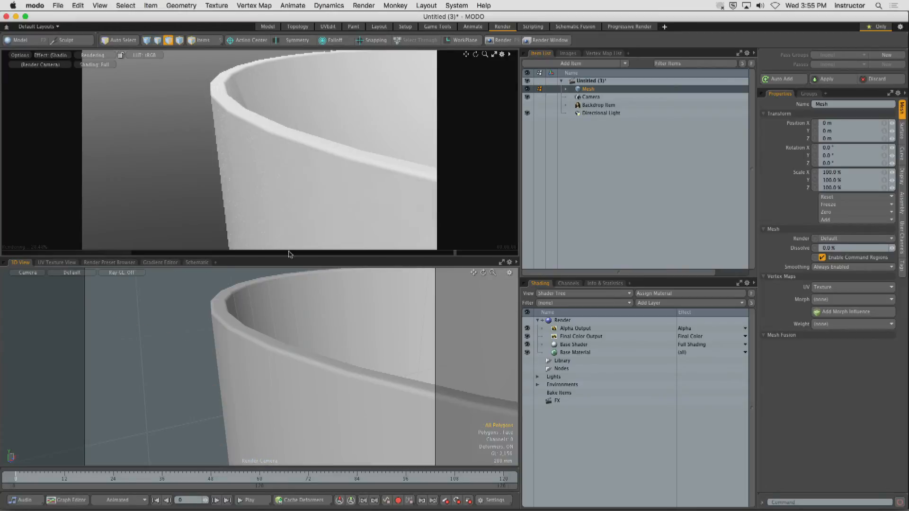
{"action": "left_click_drag", "start_coordinate": [353, 112], "coordinate": [166, 134], "text": "ctrl+alt"}
{"action": "left_click_drag", "start_coordinate": [310, 125], "coordinate": [237, 132], "text": "alt+shift"}
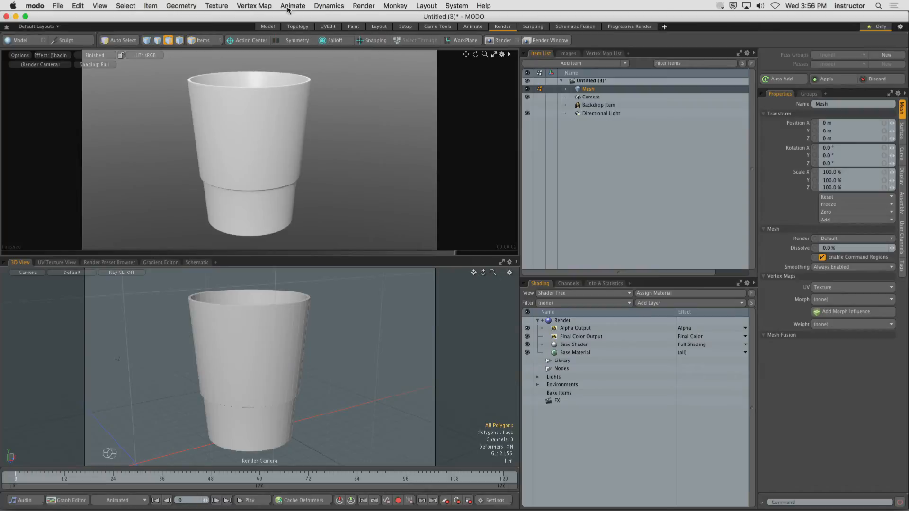
Return to the Model layout and select adjacent wall polygons piece by piece around the cup's lower section
{"action": "left_click", "coordinate": [269, 26]}
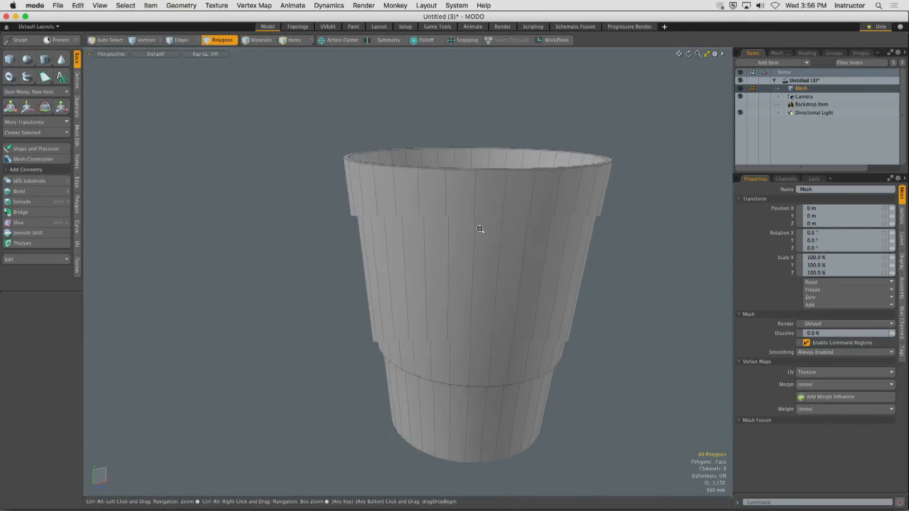
{"action": "mouse_move", "coordinate": [424, 255]}
{"action": "left_mouse_down", "text": "alt"}
{"action": "mouse_move", "coordinate": [456, 243]}
{"action": "mouse_move", "coordinate": [448, 256]}
{"action": "mouse_move", "coordinate": [426, 247]}
{"action": "mouse_move", "coordinate": [419, 294]}
{"action": "mouse_move", "coordinate": [406, 162]}
{"action": "mouse_move", "coordinate": [392, 270]}
{"action": "mouse_move", "coordinate": [344, 283]}
{"action": "mouse_move", "coordinate": [396, 319]}
{"action": "mouse_move", "coordinate": [392, 263]}
{"action": "mouse_move", "coordinate": [444, 275]}
{"action": "mouse_move", "coordinate": [422, 270]}
{"action": "mouse_move", "coordinate": [439, 230]}
{"action": "mouse_move", "coordinate": [424, 264]}
{"action": "mouse_move", "coordinate": [423, 205]}
{"action": "mouse_move", "coordinate": [392, 311]}
{"action": "mouse_move", "coordinate": [425, 270]}
{"action": "mouse_move", "coordinate": [430, 240]}
{"action": "mouse_move", "coordinate": [518, 270]}
{"action": "mouse_move", "coordinate": [503, 262]}
{"action": "mouse_move", "coordinate": [516, 238]}
{"action": "left_mouse_up", "text": "alt"}
{"action": "key", "text": "3"}
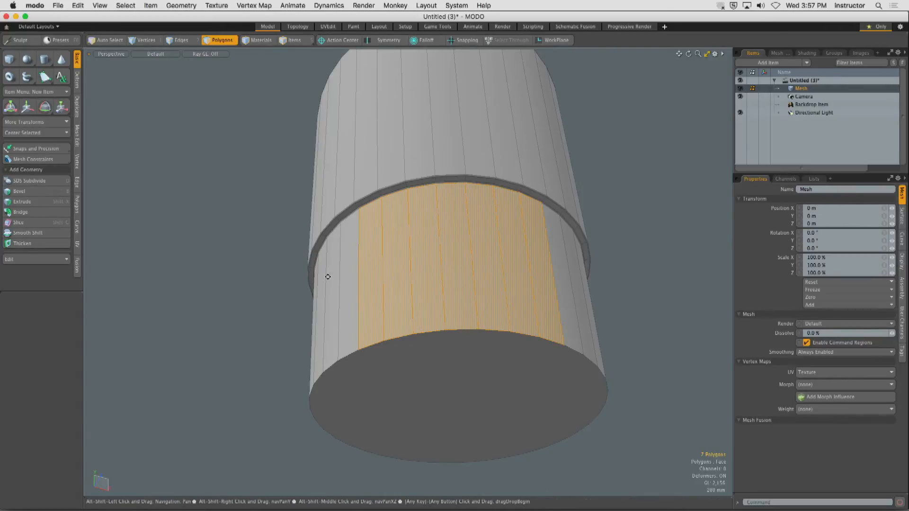
{"action": "left_click_drag", "start_coordinate": [327, 276], "coordinate": [432, 300], "text": "alt"}
{"action": "left_click_drag", "start_coordinate": [290, 296], "coordinate": [445, 305], "text": "shift"}
{"action": "mouse_move", "coordinate": [334, 303]}
{"action": "left_mouse_down", "text": "alt"}
{"action": "mouse_move", "coordinate": [514, 308]}
{"action": "mouse_move", "coordinate": [417, 311]}
{"action": "mouse_move", "coordinate": [445, 313]}
{"action": "left_mouse_up", "text": "alt"}
{"action": "mouse_move", "coordinate": [365, 318]}
{"action": "left_mouse_down", "text": "alt"}
{"action": "mouse_move", "coordinate": [525, 323]}
{"action": "mouse_move", "coordinate": [450, 322]}
{"action": "mouse_move", "coordinate": [481, 321]}
{"action": "left_mouse_up", "text": "alt"}
{"action": "left_click_drag", "start_coordinate": [481, 322], "coordinate": [546, 299], "text": "alt+shift"}
{"action": "mouse_move", "coordinate": [324, 315]}
{"action": "left_mouse_down", "text": "alt"}
{"action": "mouse_move", "coordinate": [386, 317]}
{"action": "mouse_move", "coordinate": [382, 308]}
{"action": "mouse_move", "coordinate": [329, 361]}
{"action": "left_mouse_up", "text": "alt"}
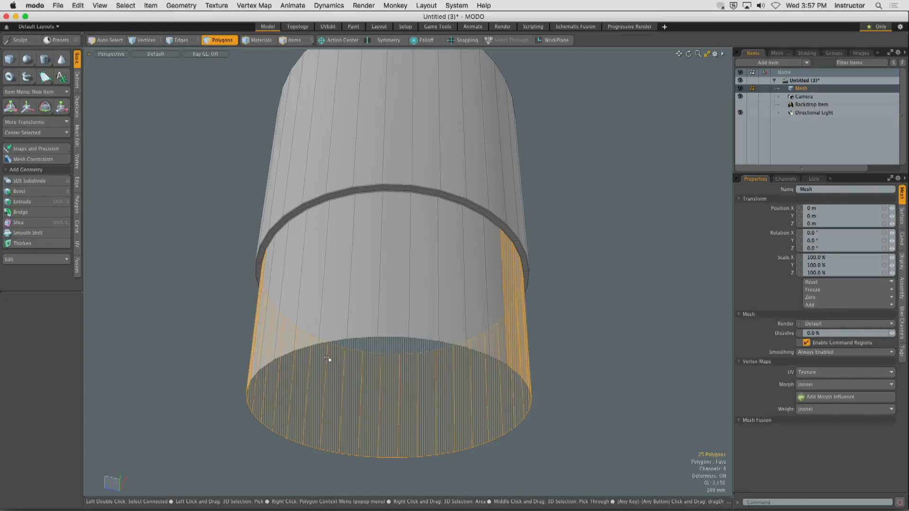
Select a column of polygons running from the rounded ledge edge down the lower wall
{"action": "left_click_drag", "start_coordinate": [363, 192], "coordinate": [265, 284], "text": "ctrl+alt"}
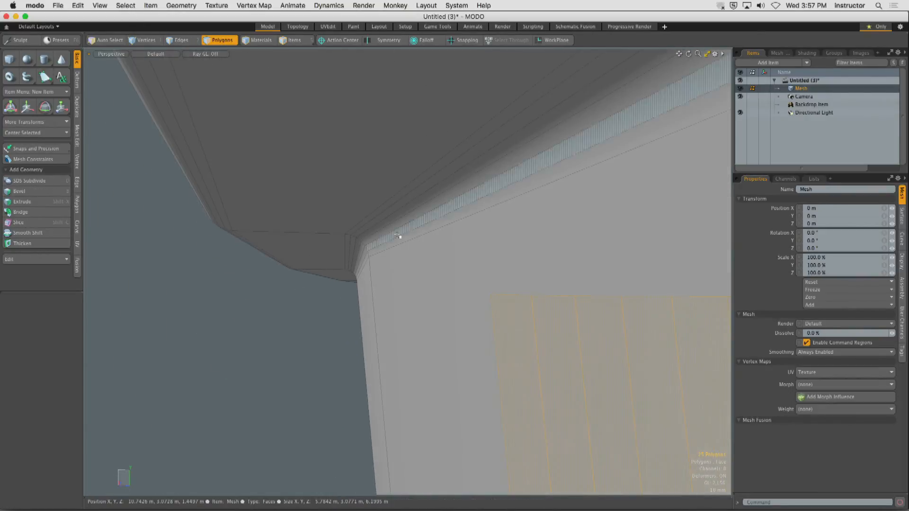
{"action": "left_click", "coordinate": [398, 235]}
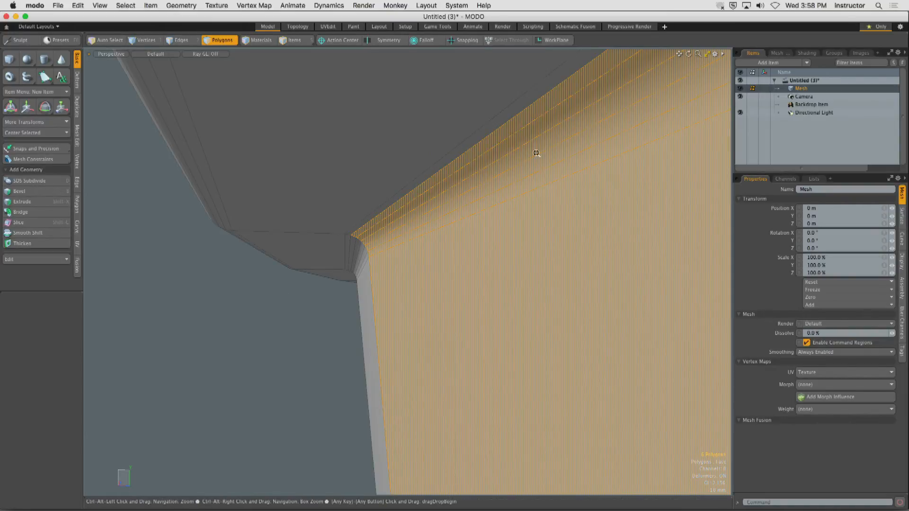
{"action": "left_click_drag", "start_coordinate": [536, 152], "coordinate": [368, 229], "text": "ctrl+alt"}
{"action": "left_click_drag", "start_coordinate": [367, 228], "coordinate": [414, 235], "text": "alt"}
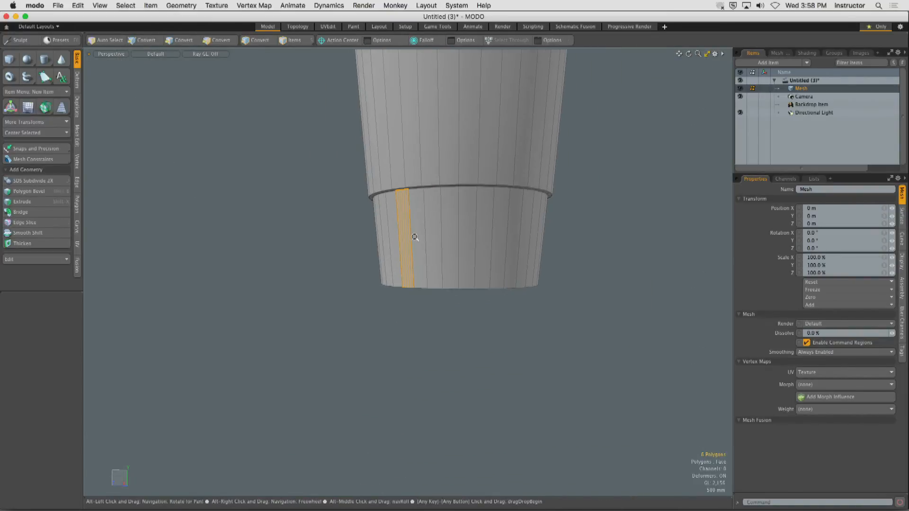
Select two adjacent wall polygons in the lower section and try sweeping the selection across the cup's front
{"action": "left_click_drag", "start_coordinate": [337, 237], "coordinate": [368, 255], "text": "ctrl+alt"}
{"action": "left_click", "coordinate": [368, 256], "text": "shift"}
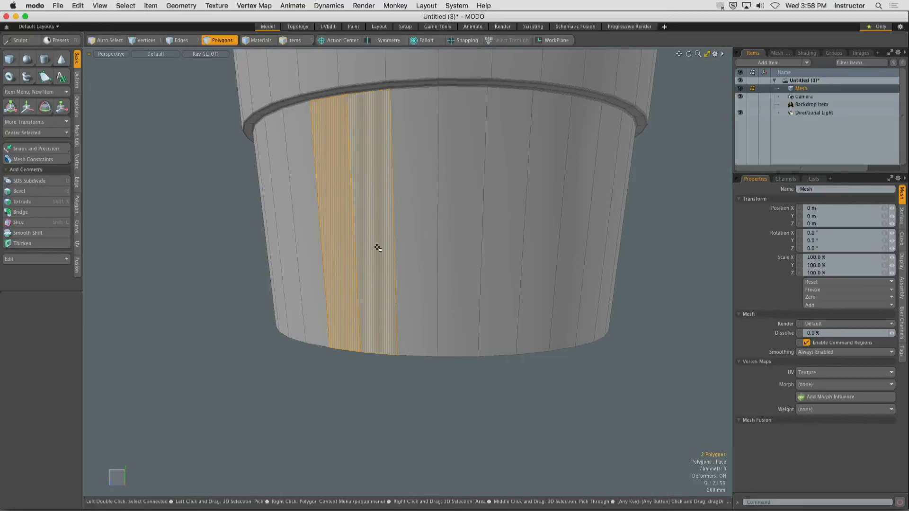
{"action": "left_click_drag", "start_coordinate": [291, 268], "coordinate": [561, 265]}
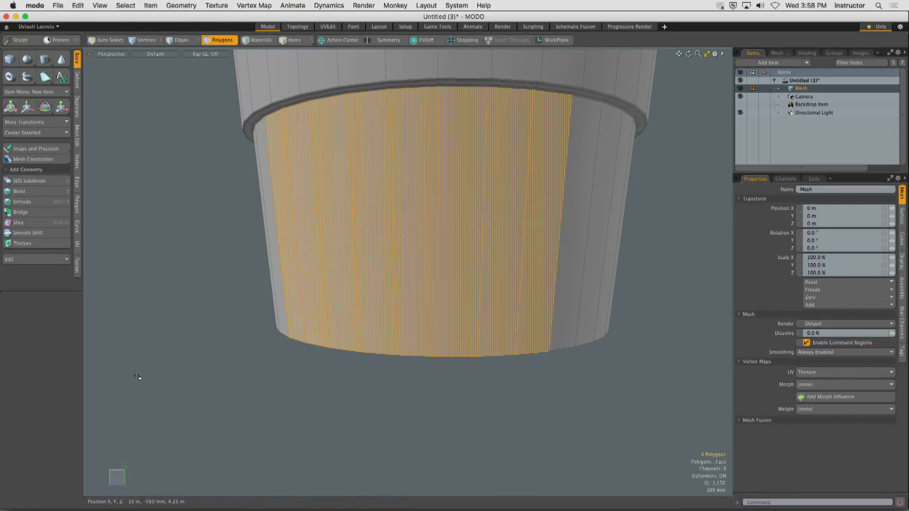
{"action": "left_click_drag", "start_coordinate": [346, 284], "coordinate": [399, 298]}
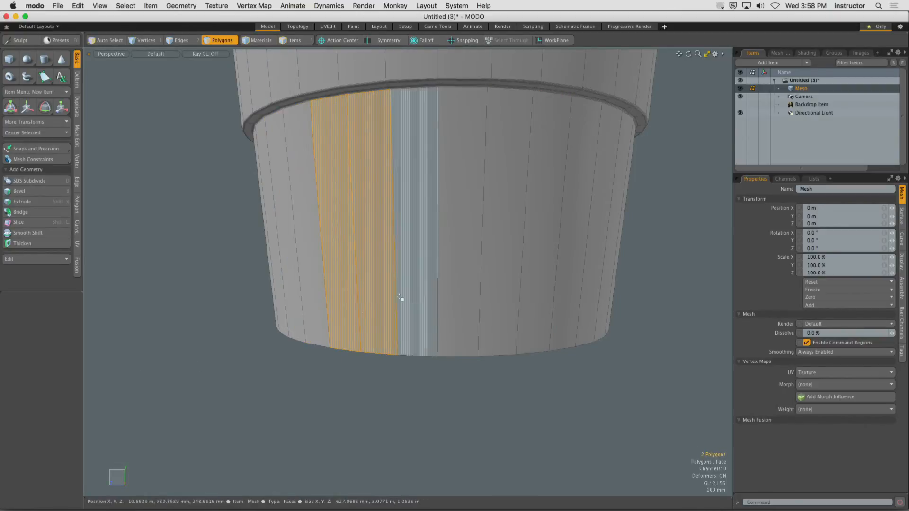
Select three adjacent wall polygons in the lower section and expand them to the complete polygon loop
{"action": "left_click", "coordinate": [331, 317]}
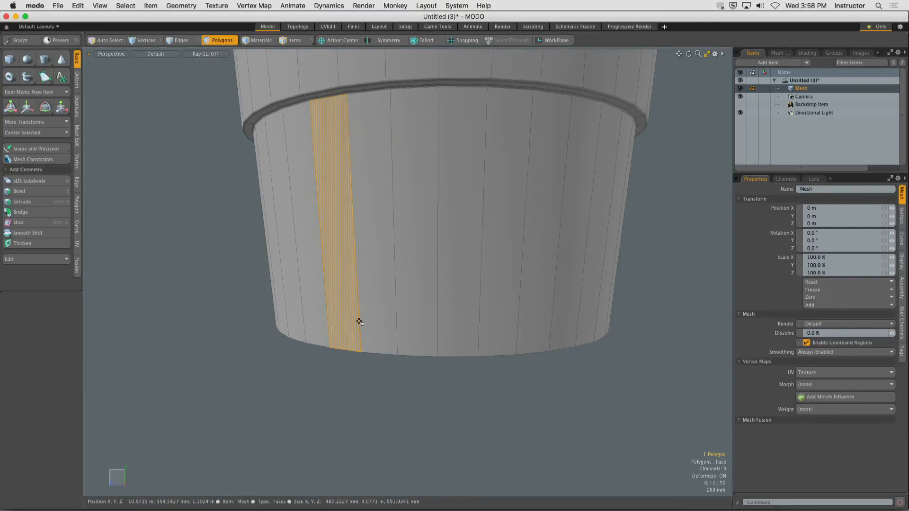
{"action": "left_click_drag", "start_coordinate": [360, 322], "coordinate": [414, 328]}
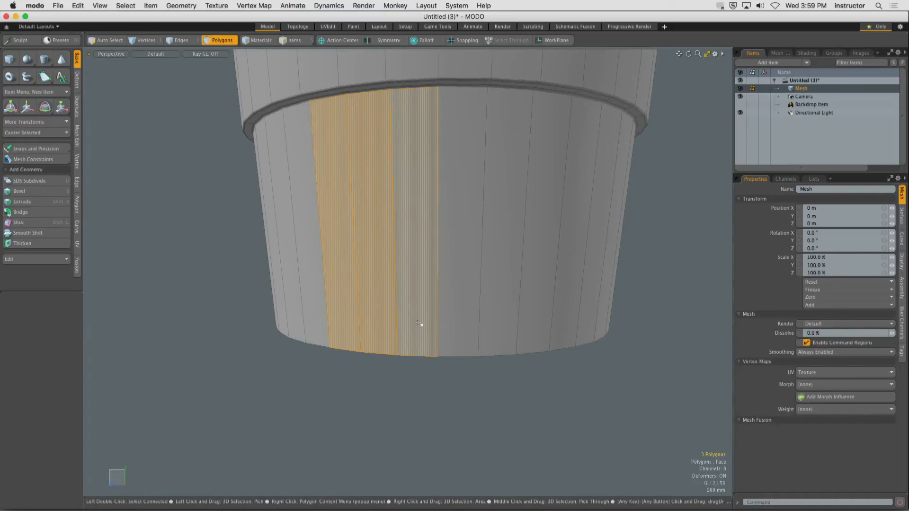
{"action": "key", "text": "l"}
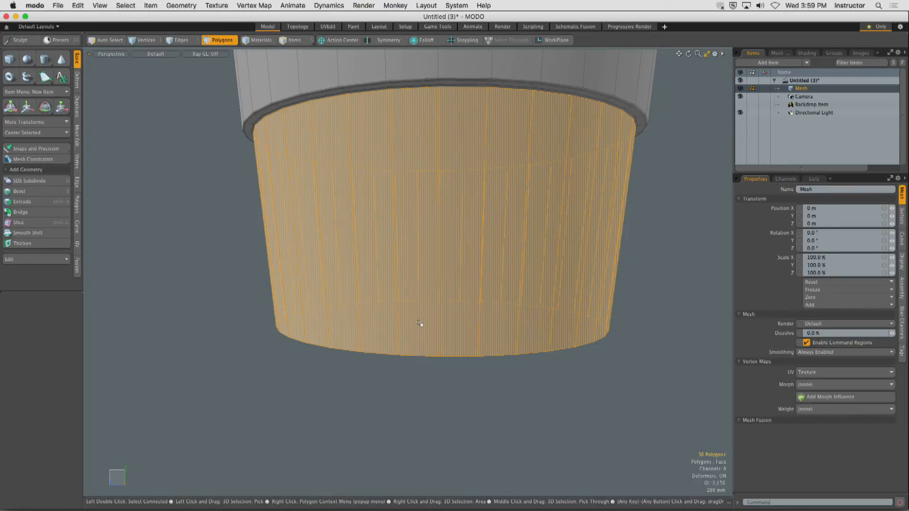
Select two neighboring lower-wall polygons and extend the selection one polygon at a time around the entire ring
{"action": "left_click", "coordinate": [353, 244]}
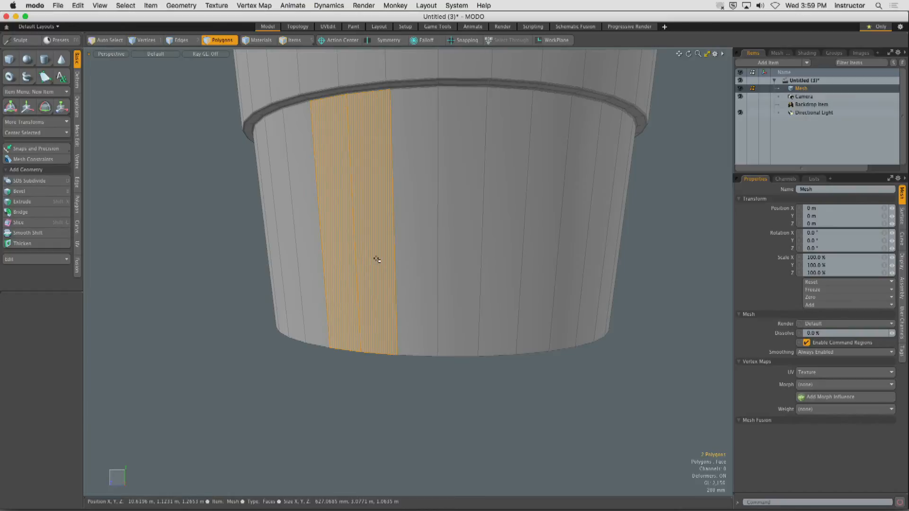
{"action": "left_click", "coordinate": [350, 261]}
{"action": "left_click", "coordinate": [383, 257]}
{"action": "left_click", "coordinate": [403, 252]}
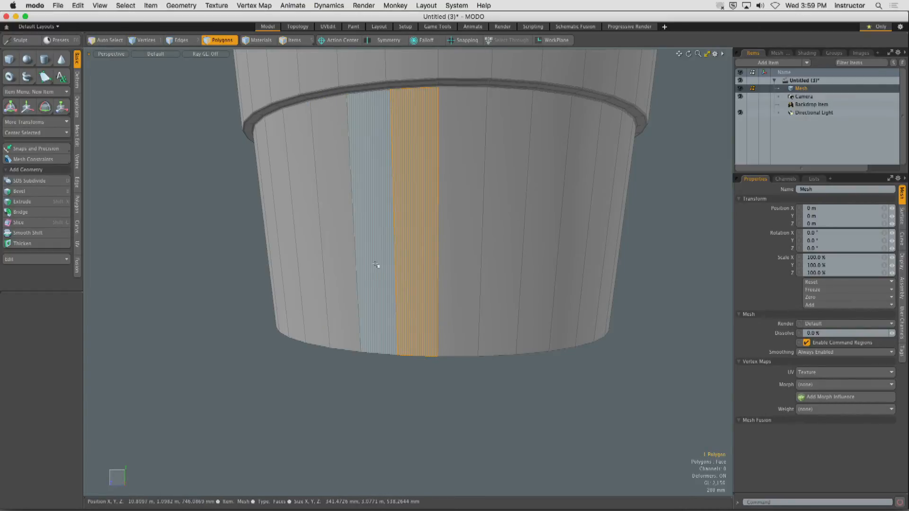
{"action": "left_click", "coordinate": [380, 264], "text": "shift"}
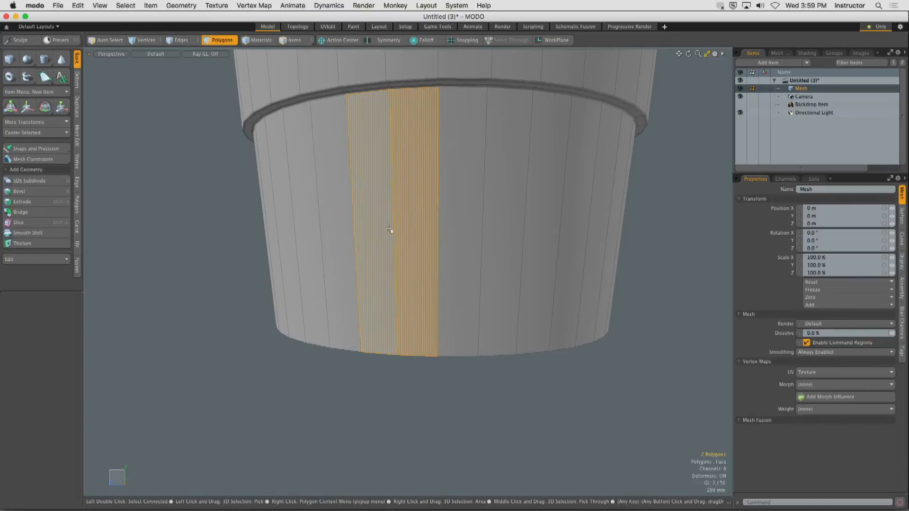
{"action": "key", "text": "Up"}
{"action": "key", "text": "Up"}
{"action": "key", "text": "Up"}
{"action": "key", "text": "Up"}
{"action": "key", "text": "Up"}
{"action": "key", "text": "Up"}
{"action": "key", "text": "Up"}
{"action": "key", "text": "Up"}
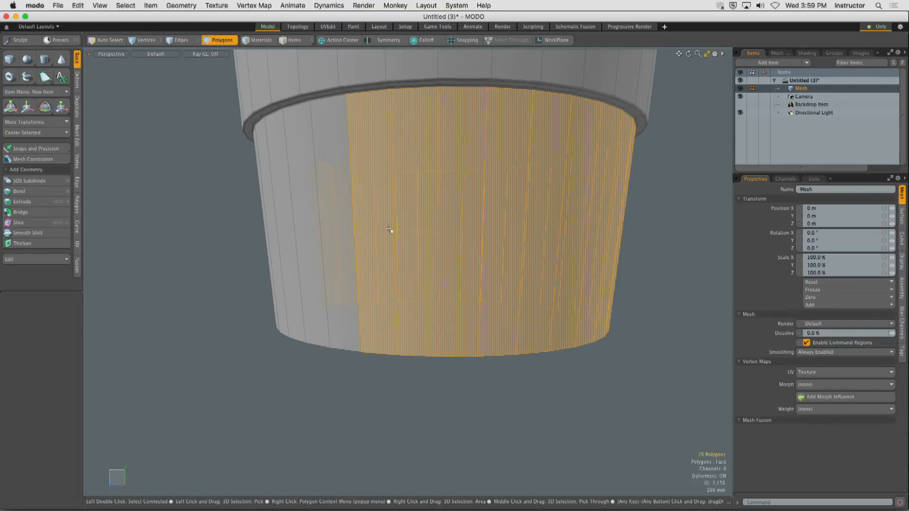
{"action": "key", "text": "Up"}
{"action": "key", "text": "Up"}
{"action": "key", "text": "Up"}
{"action": "key", "text": "Up"}
{"action": "key", "text": "Up"}
{"action": "key", "text": "Up"}
{"action": "key", "text": "Up"}
{"action": "key", "text": "Up"}
{"action": "key", "text": "Up"}
{"action": "key", "text": "Up"}
{"action": "key", "text": "Up"}
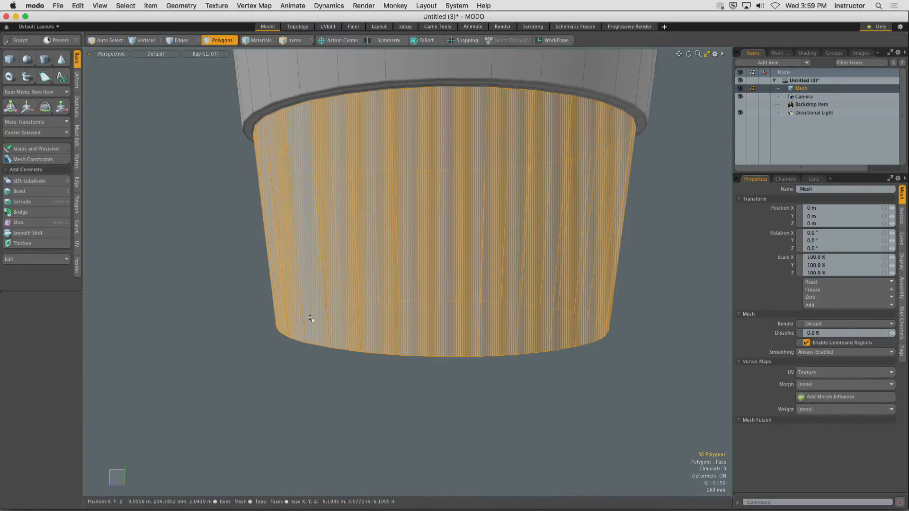
Restart from two neighboring wall polygons and repeat the incremental selection until it encircles the cup's lower section
{"action": "left_click", "coordinate": [365, 251]}
{"action": "left_click_drag", "start_coordinate": [373, 254], "coordinate": [406, 248]}
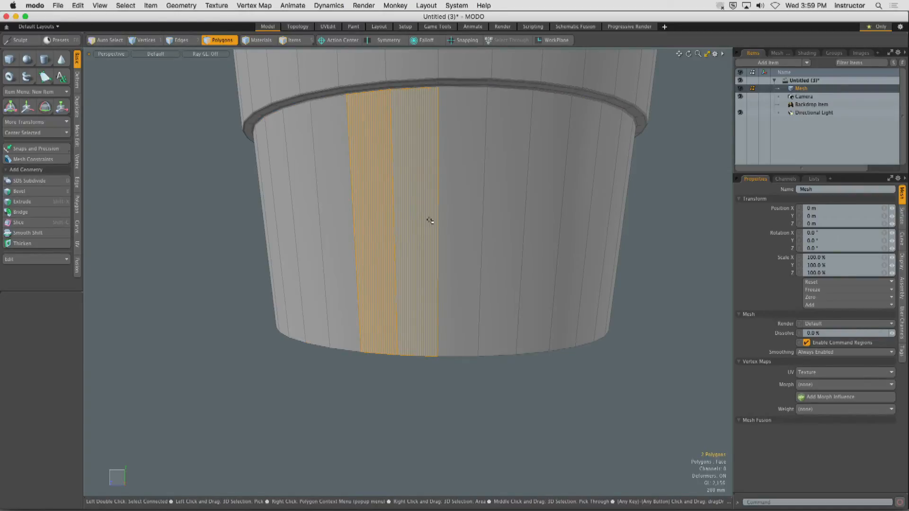
{"action": "key", "text": "Up"}
{"action": "key", "text": "Up"}
{"action": "key", "text": "Up"}
{"action": "key", "text": "Up"}
{"action": "key", "text": "Up"}
{"action": "key", "text": "Up"}
{"action": "key", "text": "Up"}
{"action": "key", "text": "Up"}
{"action": "key", "text": "Up"}
{"action": "key", "text": "Up"}
{"action": "key", "text": "Up"}
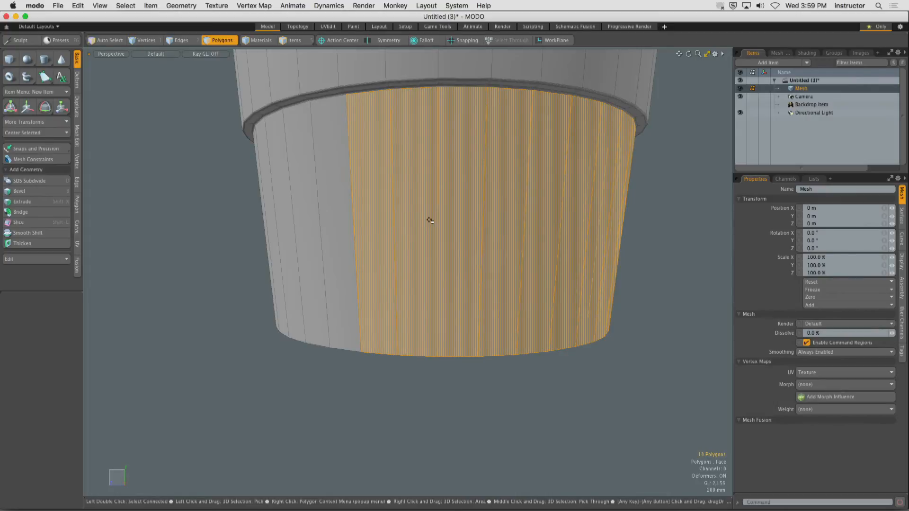
{"action": "key", "text": "Up"}
{"action": "key", "text": "Up"}
{"action": "key", "text": "Up"}
{"action": "key", "text": "Up"}
{"action": "key", "text": "Up"}
{"action": "key", "text": "Up"}
{"action": "key", "text": "Up"}
{"action": "key", "text": "Up"}
{"action": "key", "text": "Up"}
{"action": "key", "text": "Up"}
{"action": "key", "text": "Up"}
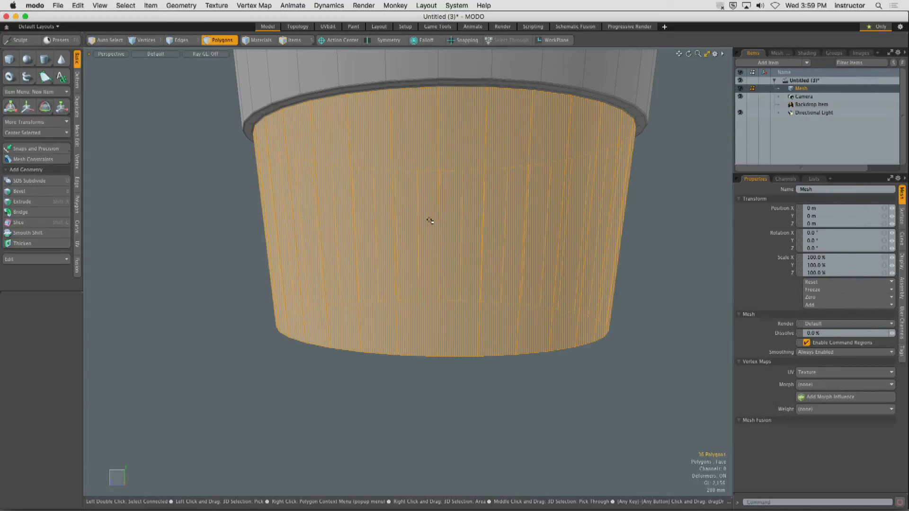
Select two lower-wall polygons with one polygon between them and repeat the alternating selection pattern around the ring
{"action": "left_click", "coordinate": [420, 189]}
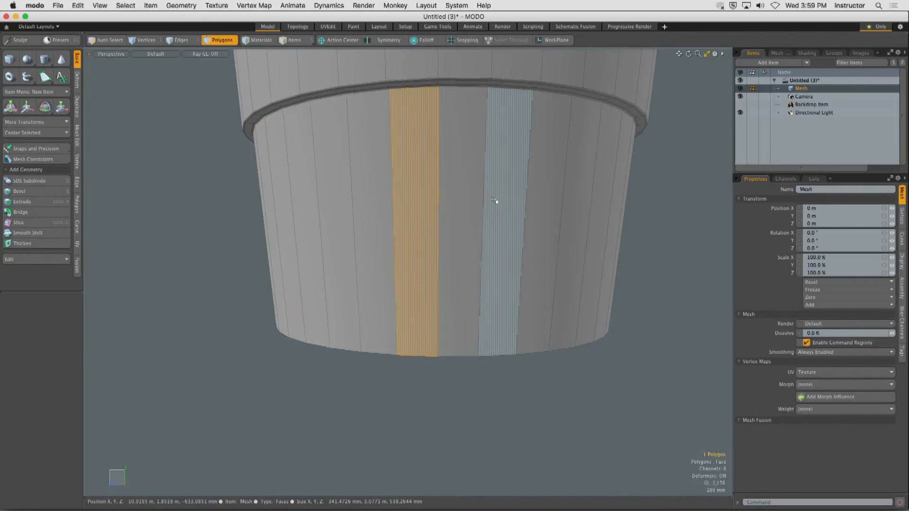
{"action": "left_click", "coordinate": [499, 205], "text": "shift"}
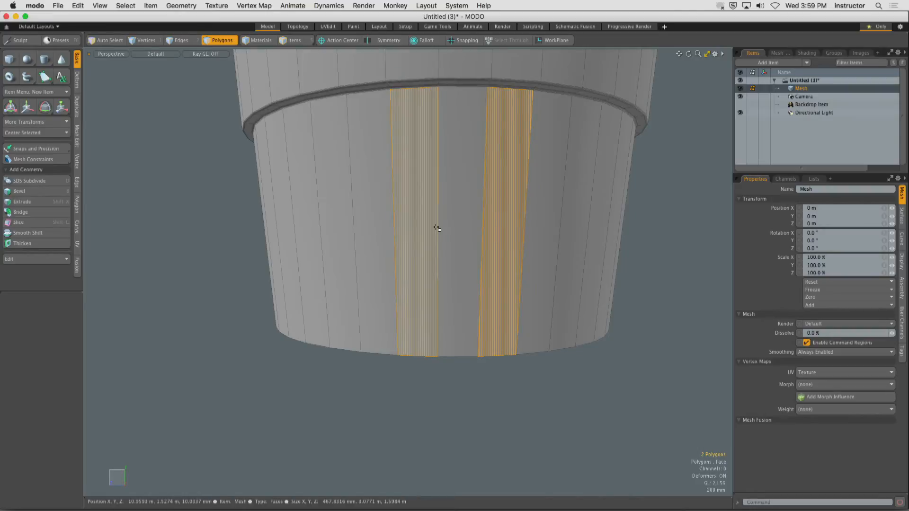
{"action": "key", "text": "Up"}
{"action": "key", "text": "Up"}
{"action": "key", "text": "Up"}
{"action": "key", "text": "Up"}
{"action": "key", "text": "Up"}
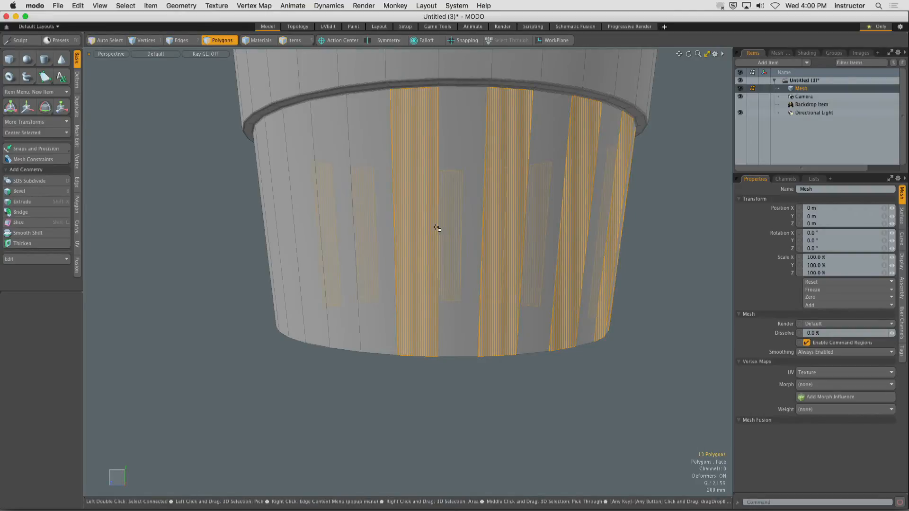
{"action": "key", "text": "Up"}
{"action": "key", "text": "Up"}
{"action": "key", "text": "Up"}
{"action": "key", "text": "Up"}
{"action": "key", "text": "Up"}
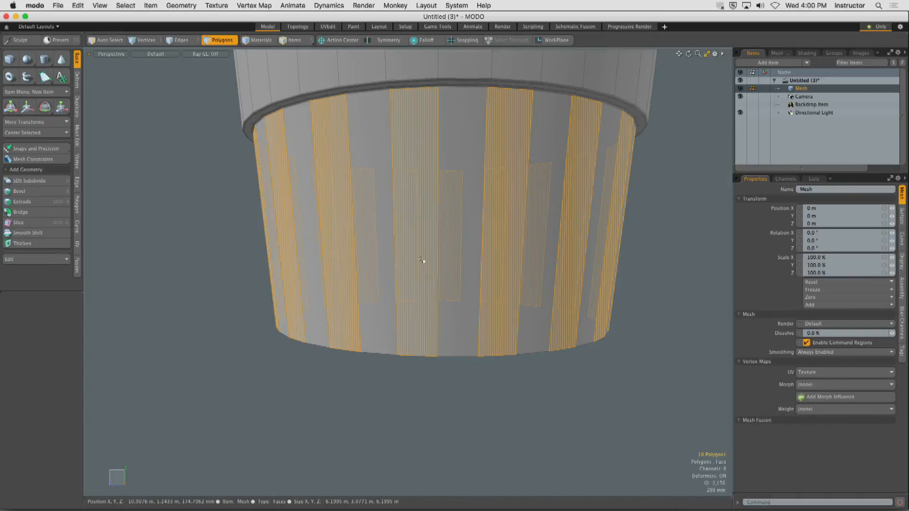
Select two lower-wall polygons with two polygons between them and continue the every-third-polygon pattern around the ring
{"action": "left_click", "coordinate": [435, 255]}
{"action": "left_click", "coordinate": [538, 269], "text": "shift"}
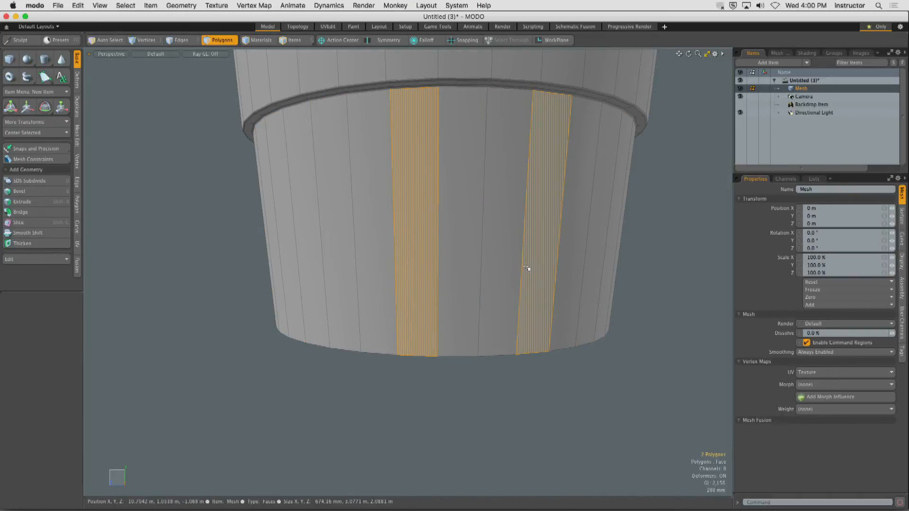
{"action": "key", "text": "Up"}
{"action": "key", "text": "Up"}
{"action": "key", "text": "Up"}
{"action": "key", "text": "Up"}
{"action": "key", "text": "Up"}
{"action": "key", "text": "Up"}
{"action": "key", "text": "Up"}
{"action": "key", "text": "Up"}
{"action": "key", "text": "Up"}
{"action": "key", "text": "Up"}
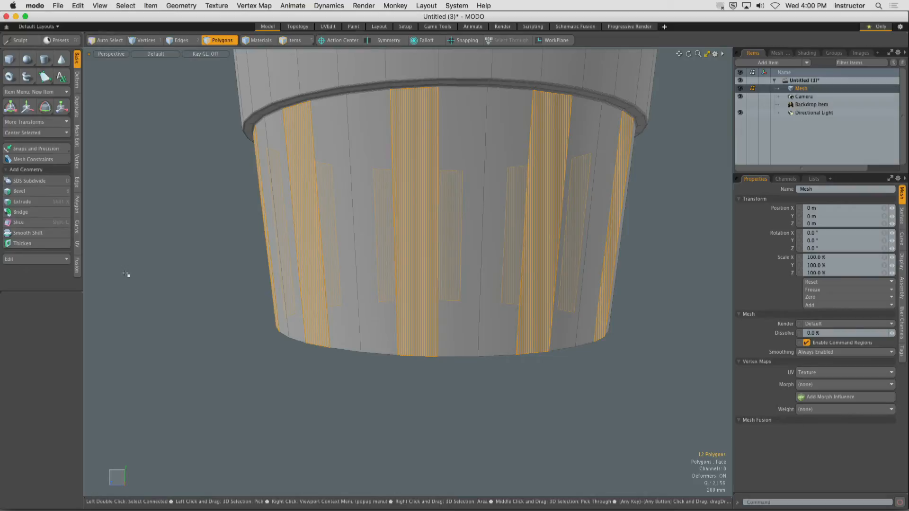
Select the polygon on the cup's underside and expand the selection once onto the surrounding lower wall
{"action": "left_click_drag", "start_coordinate": [495, 193], "coordinate": [425, 250], "text": "alt"}
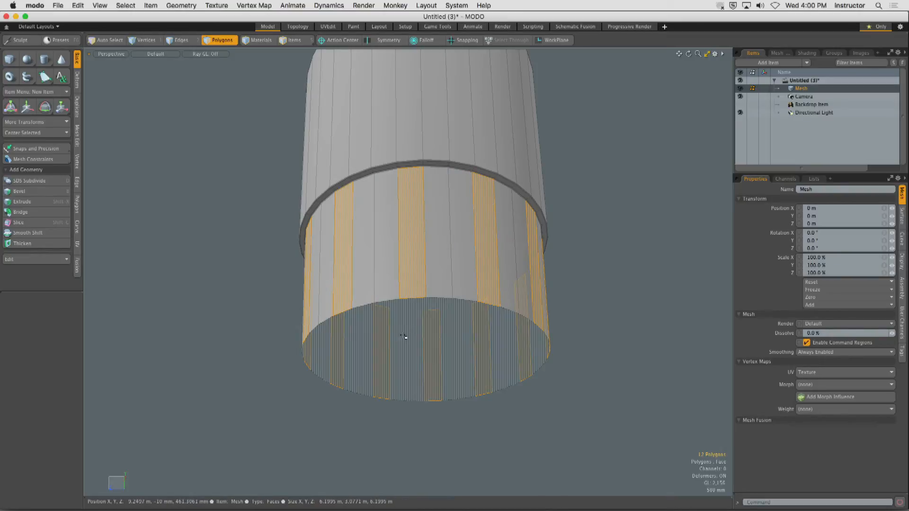
{"action": "mouse_move", "coordinate": [406, 281]}
{"action": "left_mouse_down"}
{"action": "mouse_move", "coordinate": [413, 274]}
{"action": "mouse_move", "coordinate": [463, 284]}
{"action": "mouse_move", "coordinate": [445, 306]}
{"action": "left_mouse_up"}
{"action": "left_click", "coordinate": [431, 318]}
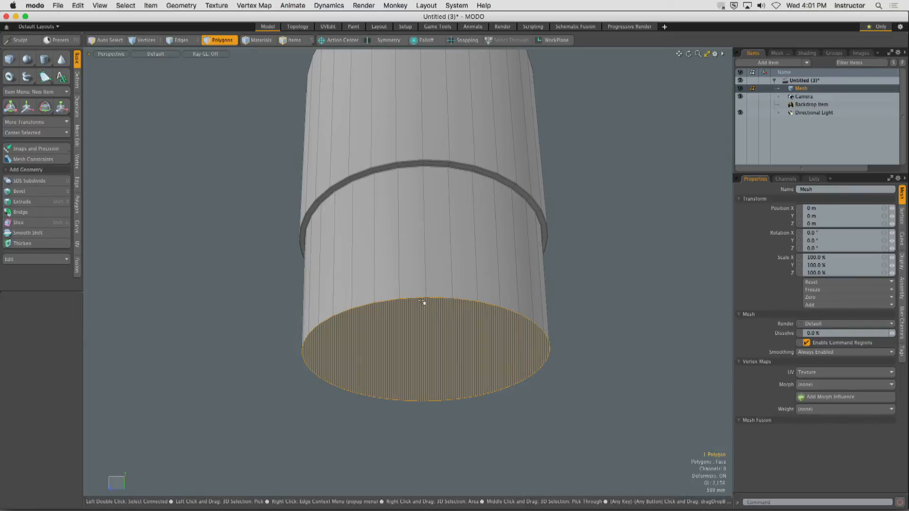
{"action": "left_click_drag", "start_coordinate": [422, 302], "coordinate": [382, 256], "text": "alt"}
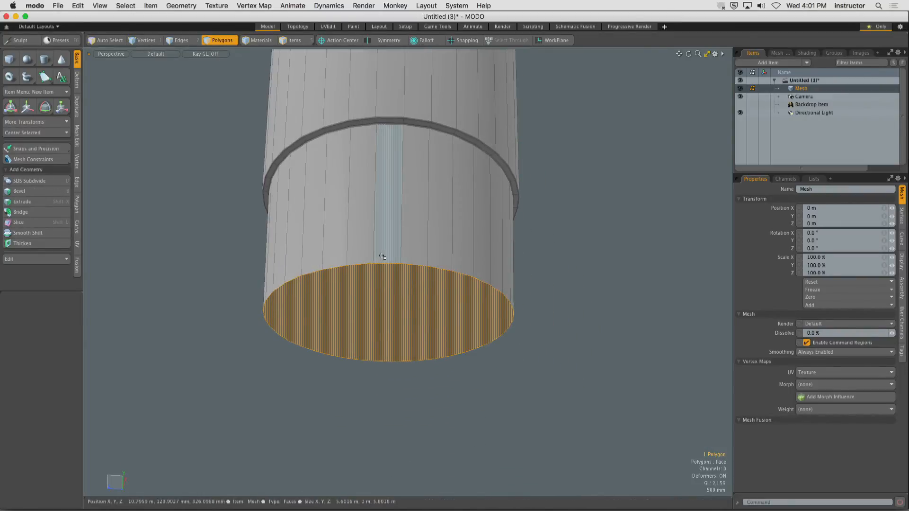
{"action": "key", "text": "shift+Up"}
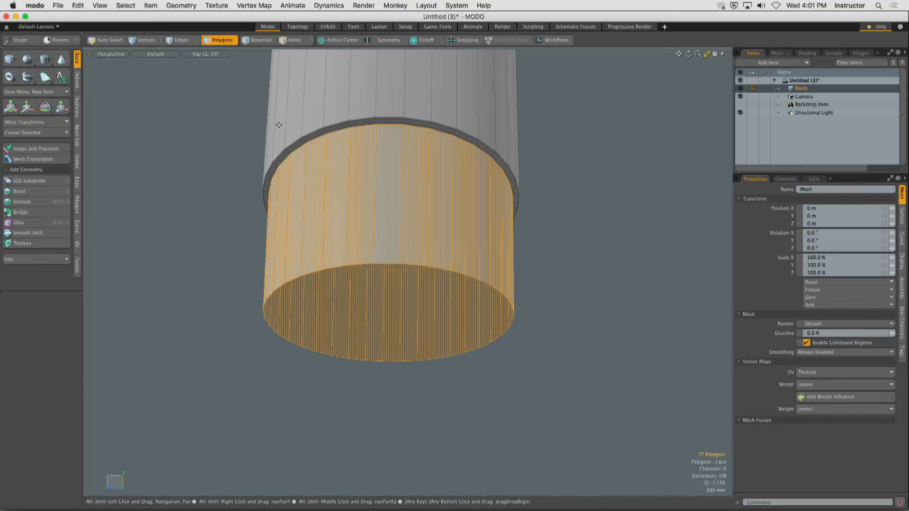
Expand the selection loop by loop across the rounded edge where the lower wall meets the ledge
{"action": "left_click_drag", "start_coordinate": [354, 118], "coordinate": [279, 228], "text": "alt+shift"}
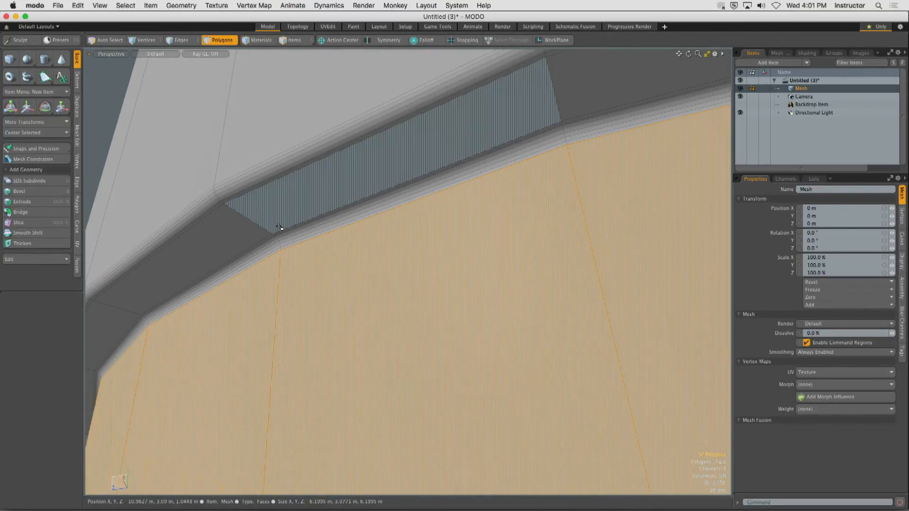
{"action": "key", "text": "shift"}
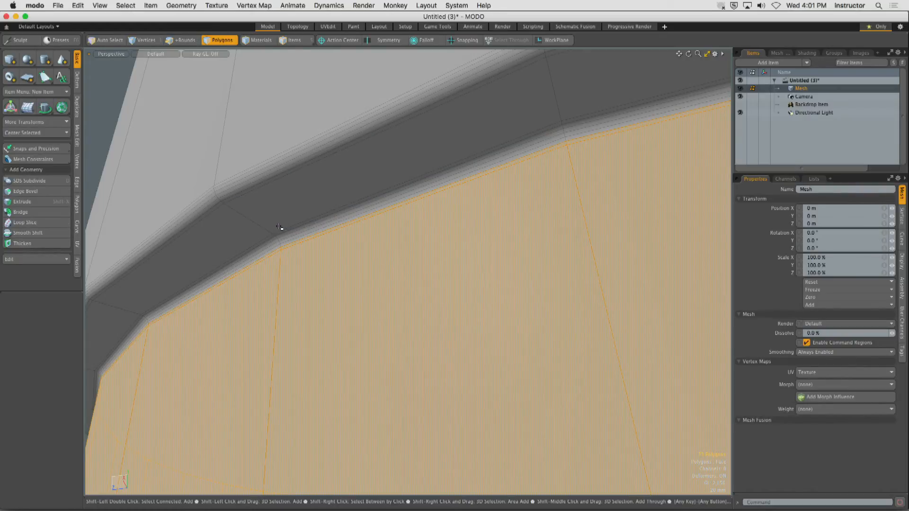
{"action": "key", "text": "shift+Up"}
{"action": "key", "text": "shift+Up"}
{"action": "key", "text": "shift+Up"}
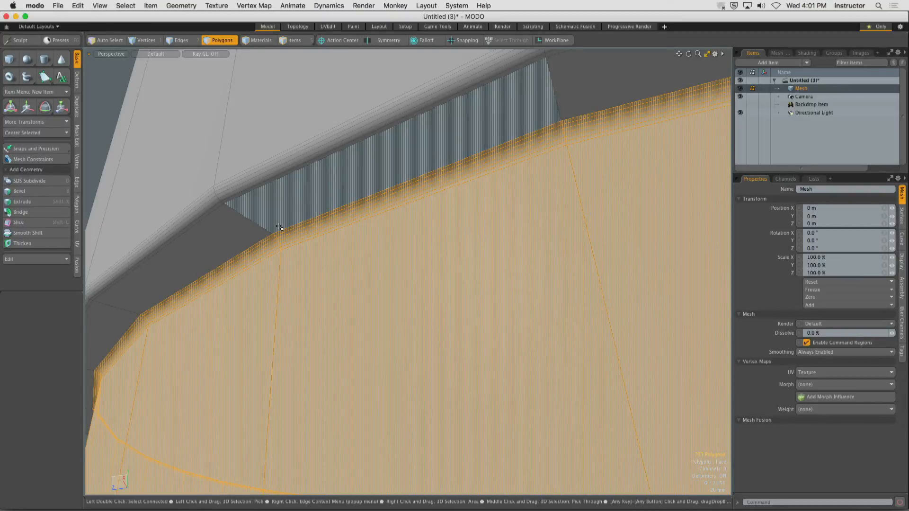
Contract the selection repeatedly back from the ledge, try expanding it again, and dismiss the resulting dialog
{"action": "key", "text": "shift+Down"}
{"action": "key", "text": "shift+Down"}
{"action": "key", "text": "shift+Down"}
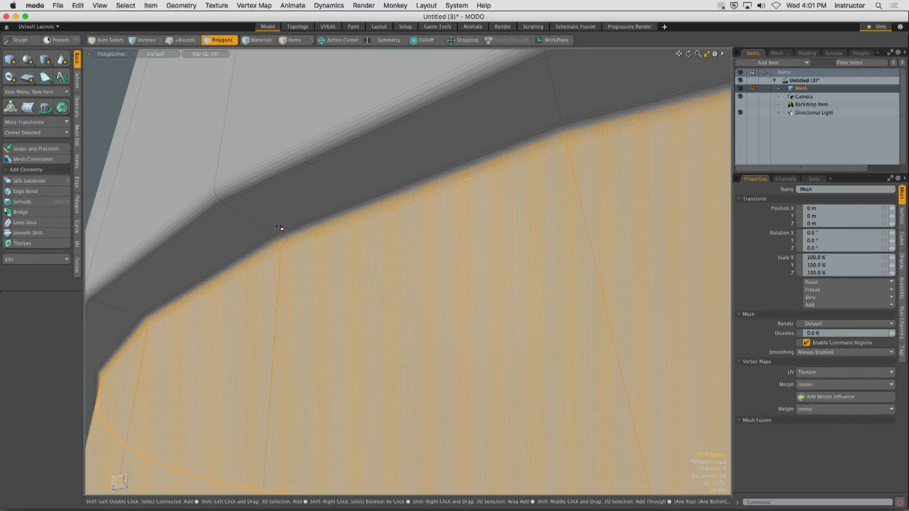
{"action": "key", "text": "shift+Down"}
{"action": "key", "text": "shift+Up"}
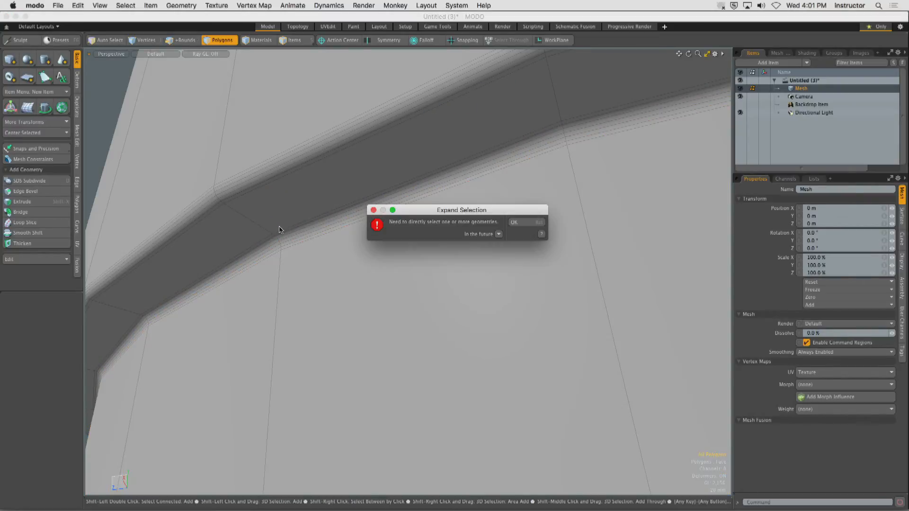
{"action": "key", "text": "Return"}
{"action": "left_click", "coordinate": [280, 229]}
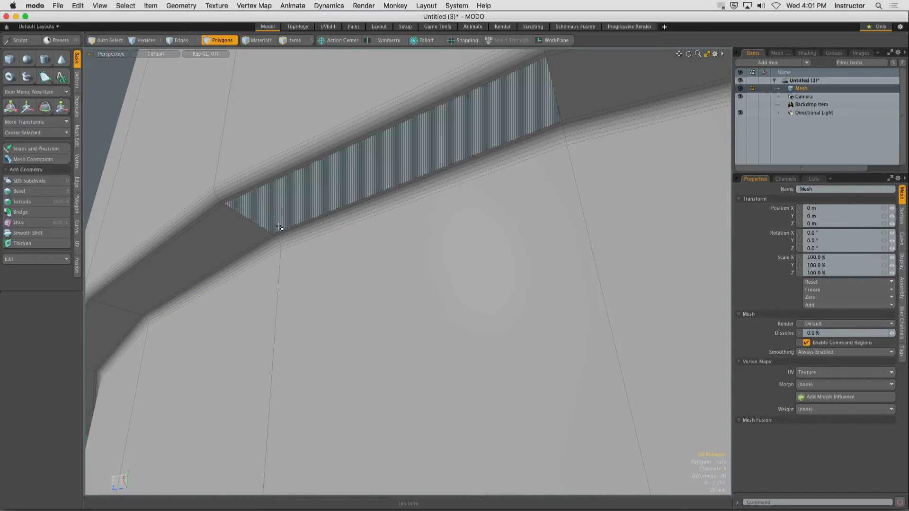
{"action": "key", "text": "a"}
{"action": "left_click_drag", "start_coordinate": [279, 264], "coordinate": [340, 220], "text": "alt"}
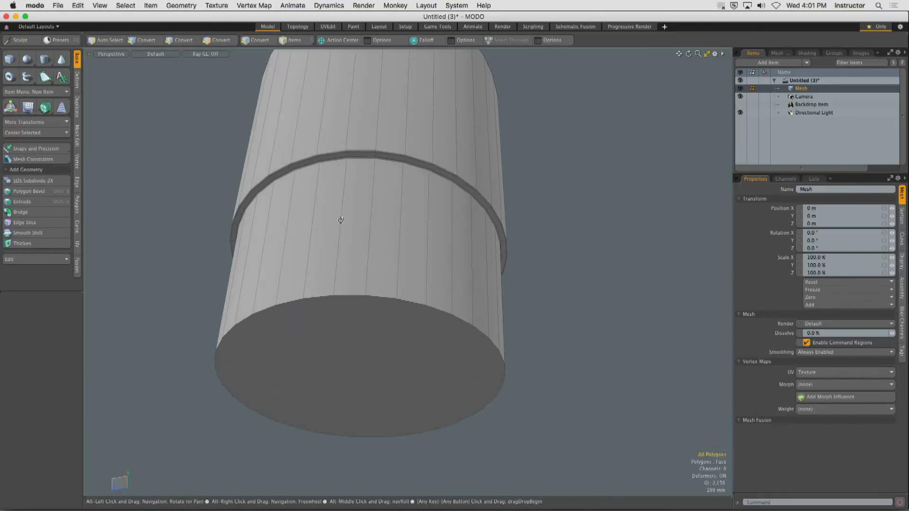
Reselect the cup's underside polygon and expand the selection over the lower wall and the rounded edge up to the ledge
{"action": "key", "text": "3"}
{"action": "left_click", "coordinate": [351, 325]}
{"action": "key", "text": "shift+Up"}
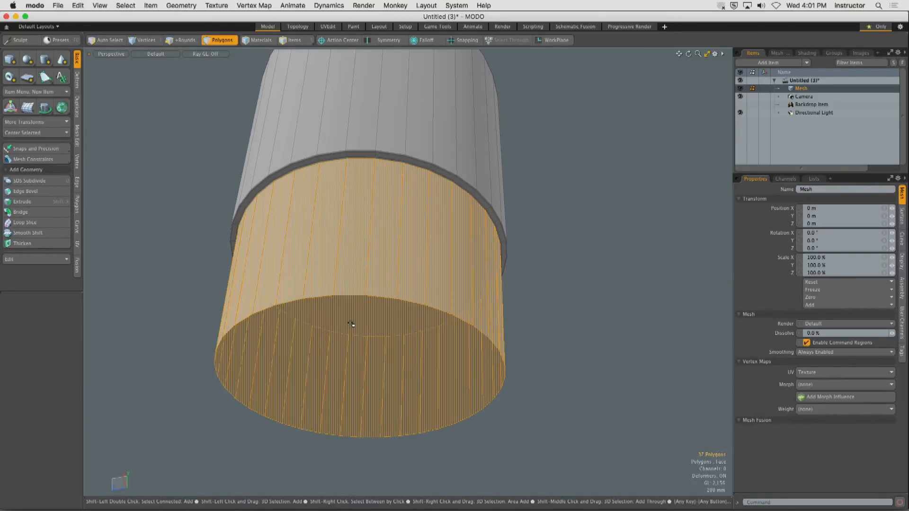
{"action": "key", "text": "shift+Up"}
{"action": "left_click_drag", "start_coordinate": [394, 183], "coordinate": [376, 217], "text": "alt"}
{"action": "left_click_drag", "start_coordinate": [375, 217], "coordinate": [500, 231], "text": "ctrl+alt"}
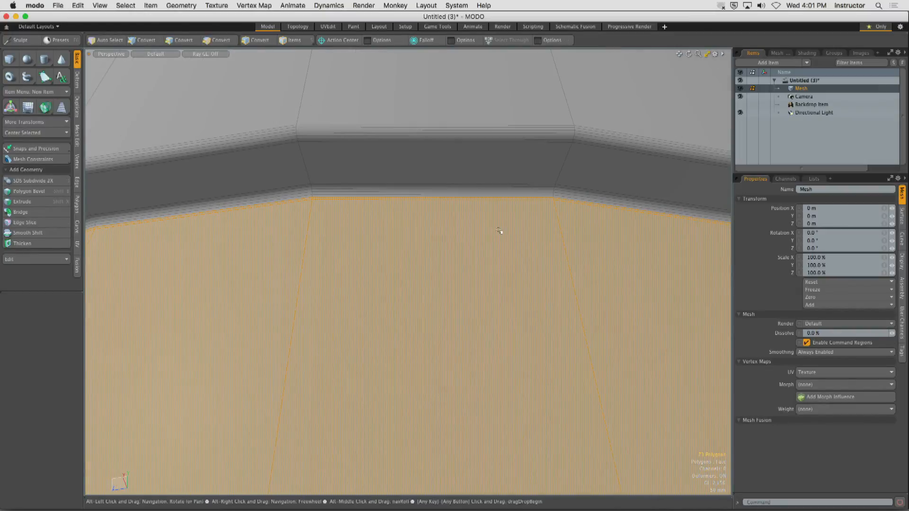
{"action": "key", "text": "shift+Up"}
{"action": "key", "text": "shift+Up"}
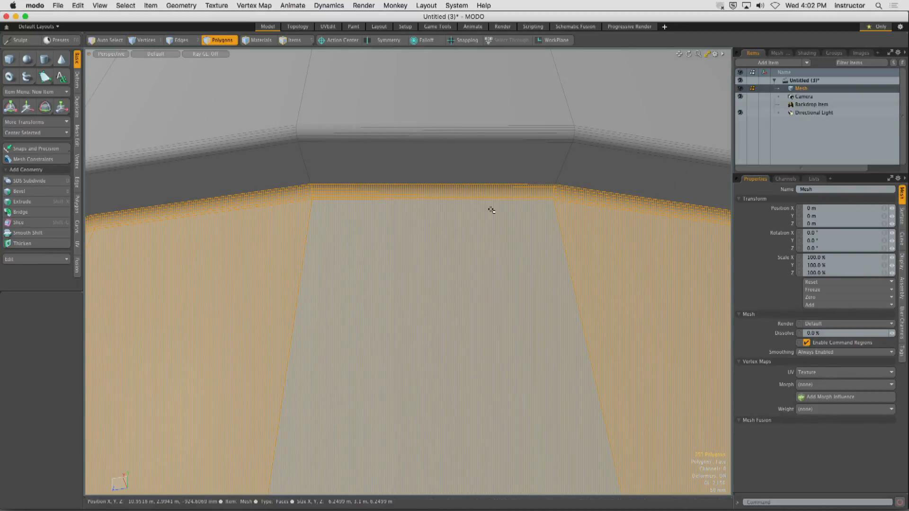
Assign a new material named Red with the Maraschino color to the selected lower section, and deselect the polygons
{"action": "left_click_drag", "start_coordinate": [486, 226], "coordinate": [379, 241], "text": "ctrl+alt"}
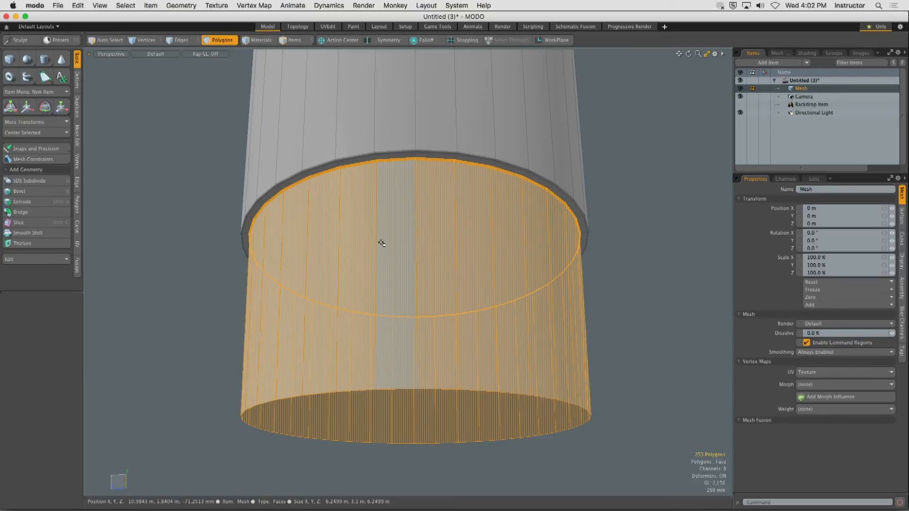
{"action": "key", "text": "m"}
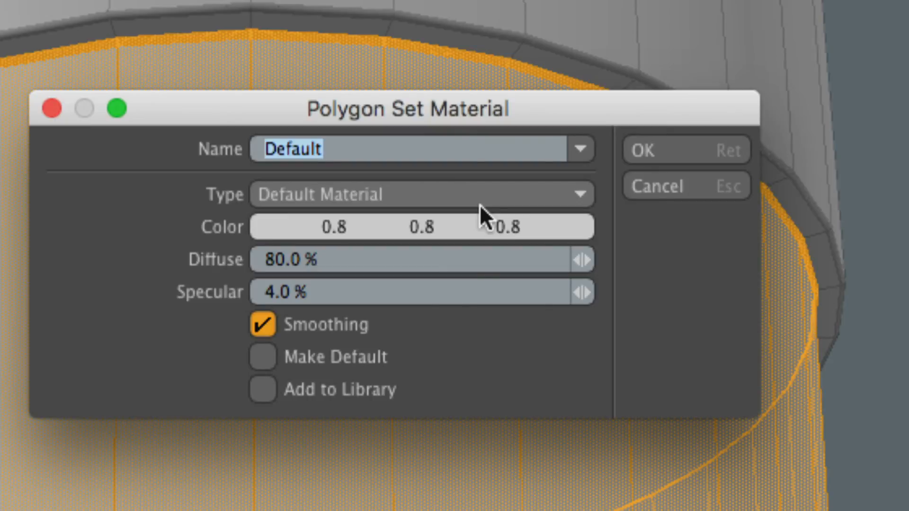
{"action": "type", "text": "Red"}
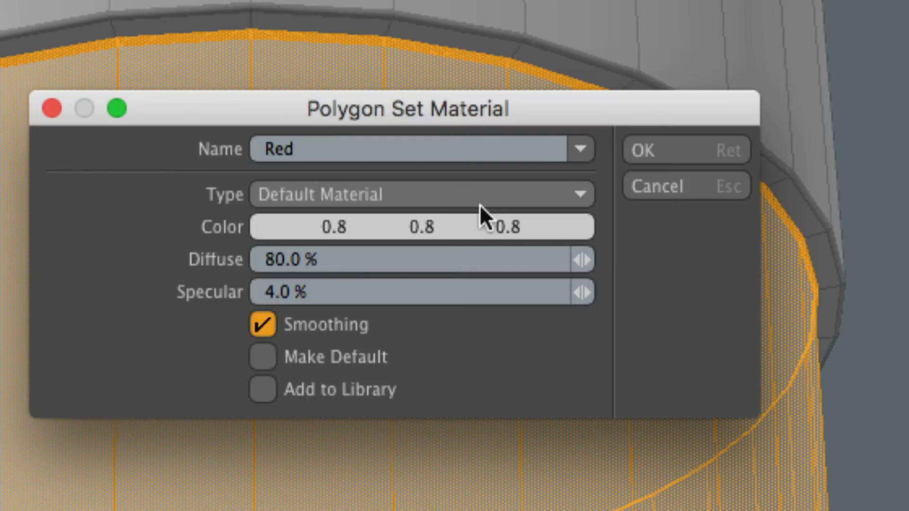
{"action": "left_click", "coordinate": [343, 224]}
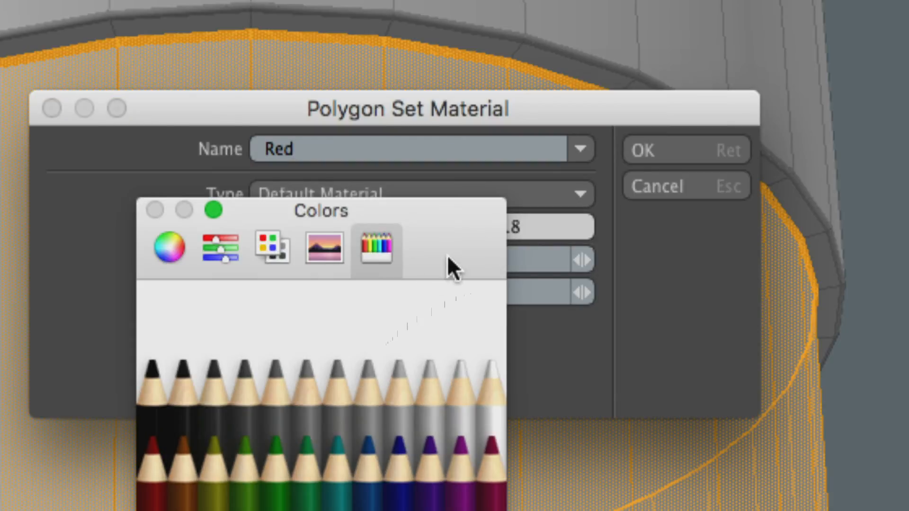
{"action": "left_click_drag", "start_coordinate": [455, 187], "coordinate": [460, 57]}
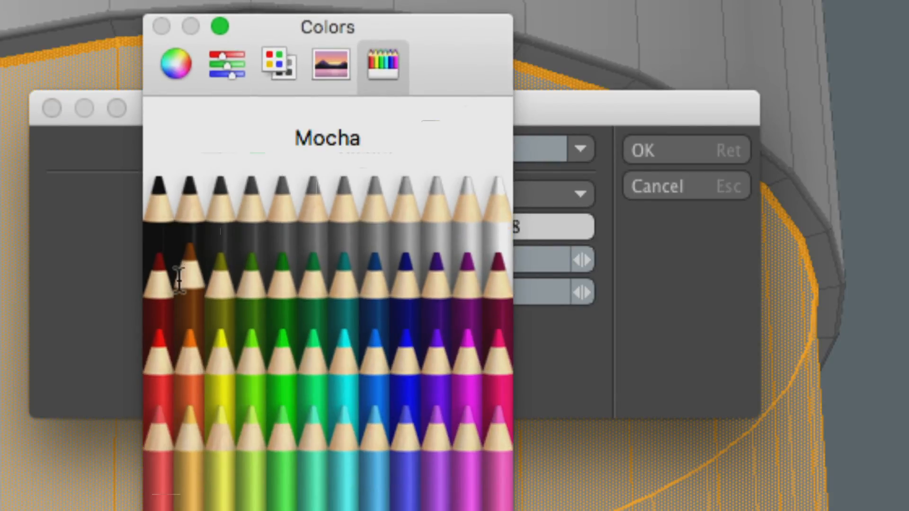
{"action": "left_click", "coordinate": [157, 297]}
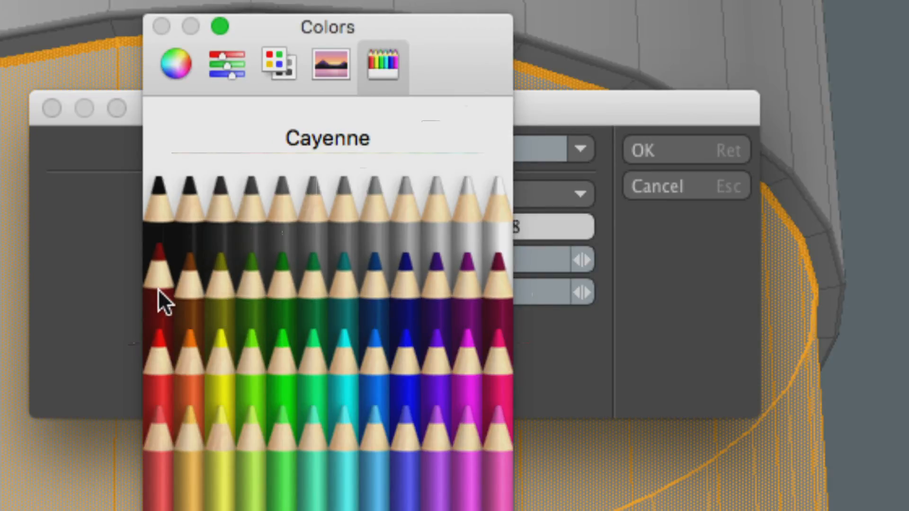
{"action": "left_click", "coordinate": [179, 289]}
{"action": "mouse_move", "coordinate": [152, 296]}
{"action": "left_mouse_down"}
{"action": "mouse_move", "coordinate": [228, 282]}
{"action": "mouse_move", "coordinate": [158, 367]}
{"action": "left_mouse_up"}
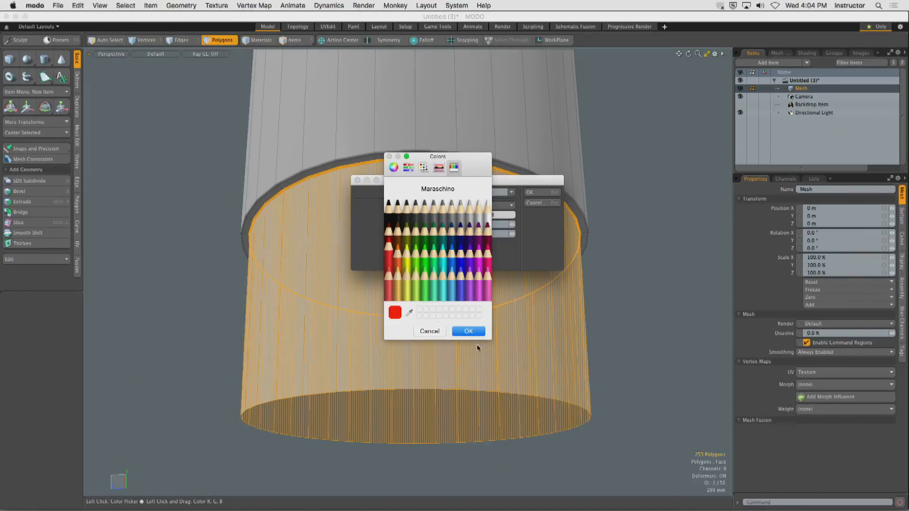
{"action": "left_click", "coordinate": [471, 332]}
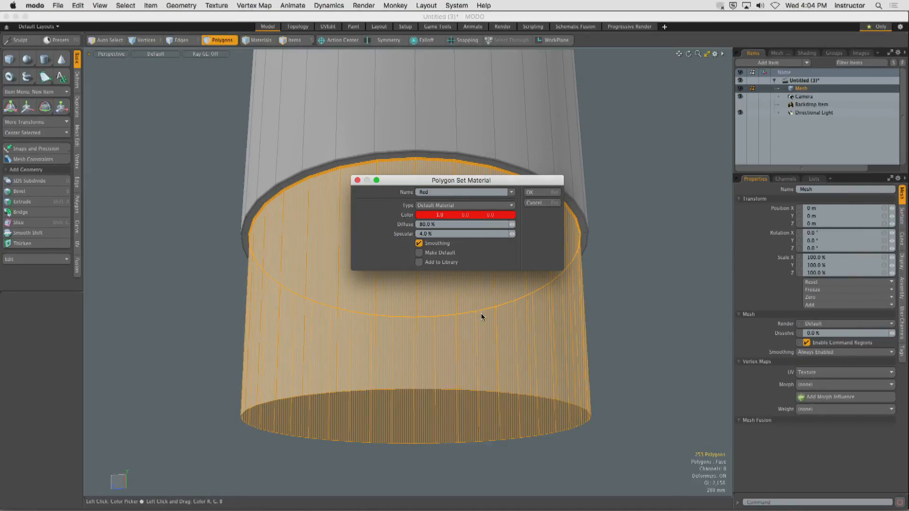
{"action": "left_click", "coordinate": [537, 193]}
{"action": "left_click", "coordinate": [611, 256]}
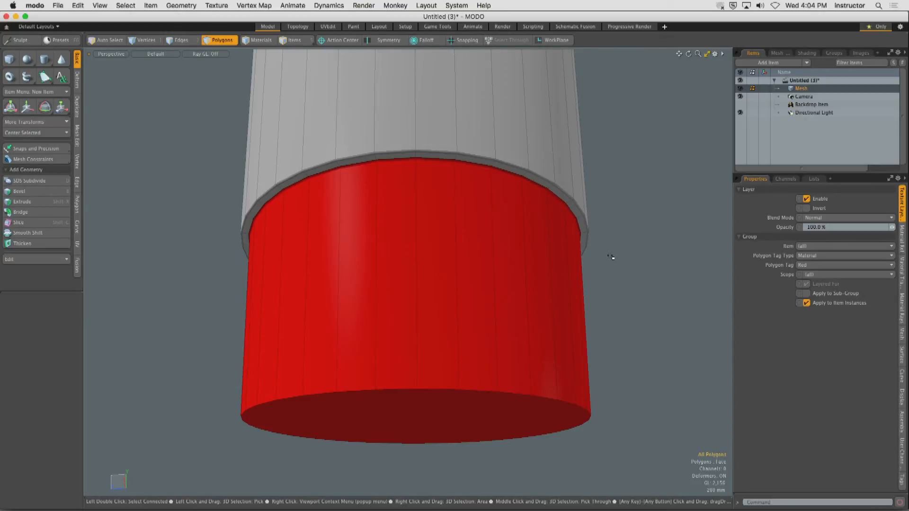
Select the floor polygon inside the cup and expand the selection once to include the interior wall
{"action": "left_click_drag", "start_coordinate": [611, 257], "coordinate": [401, 324], "text": "alt+shift"}
{"action": "left_click", "coordinate": [437, 326]}
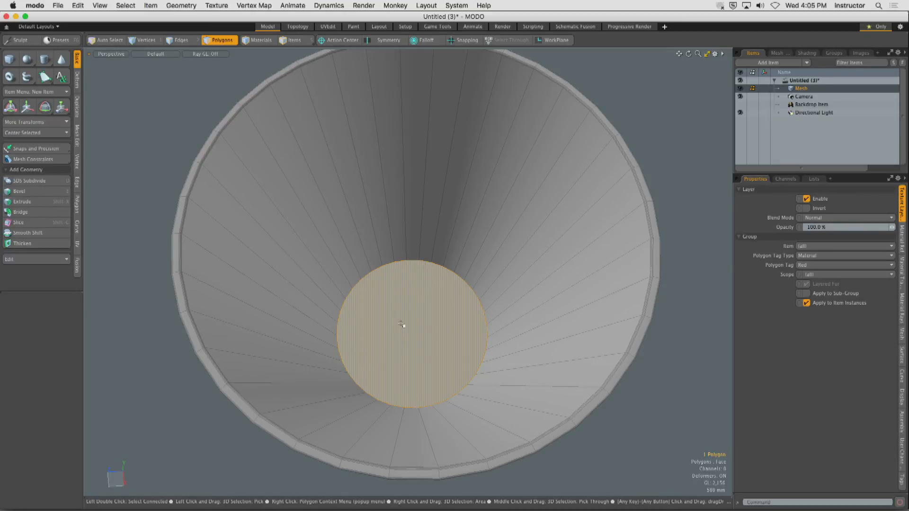
{"action": "key", "text": "shift+Up"}
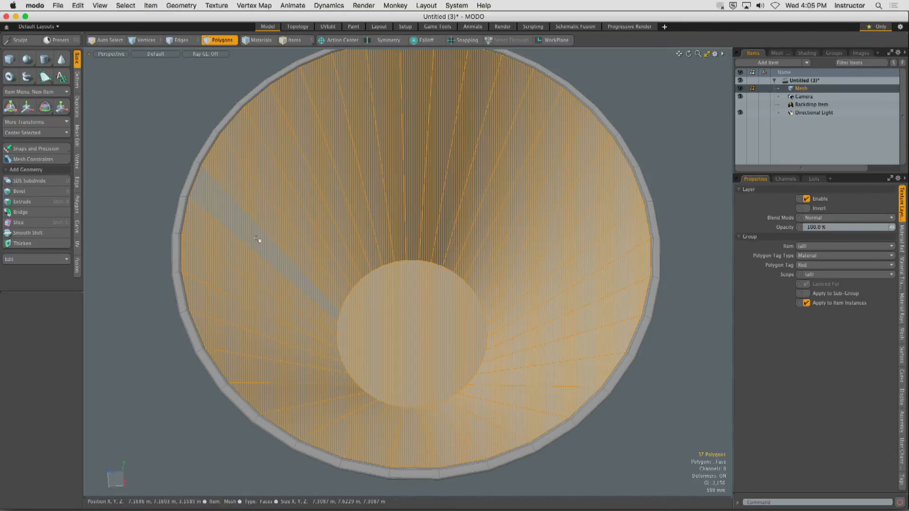
Assign the existing Red material to the selected interior floor and wall polygons
{"action": "left_click_drag", "start_coordinate": [188, 210], "coordinate": [326, 250], "text": "alt"}
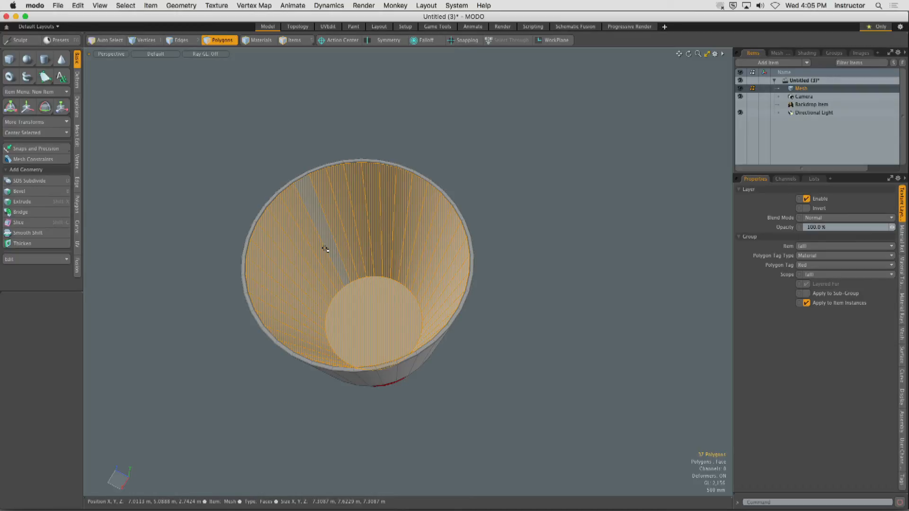
{"action": "key", "text": "m"}
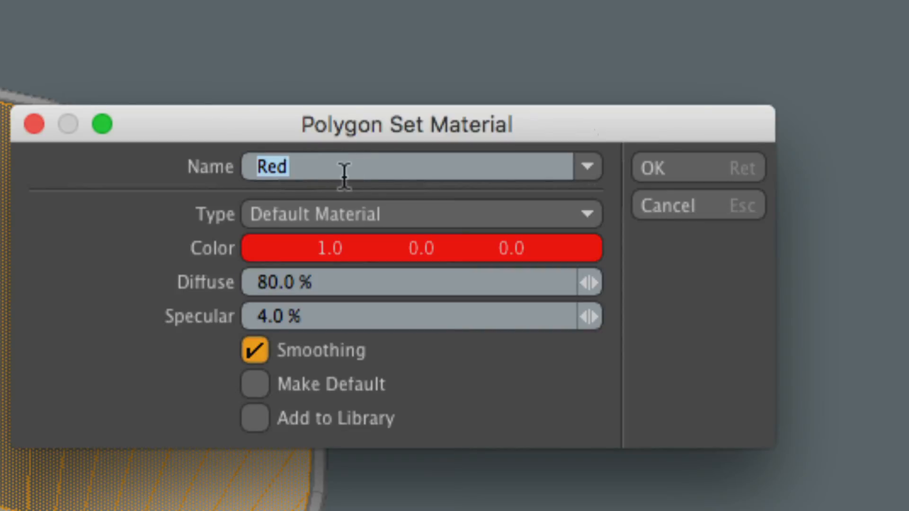
{"action": "left_click", "coordinate": [587, 166]}
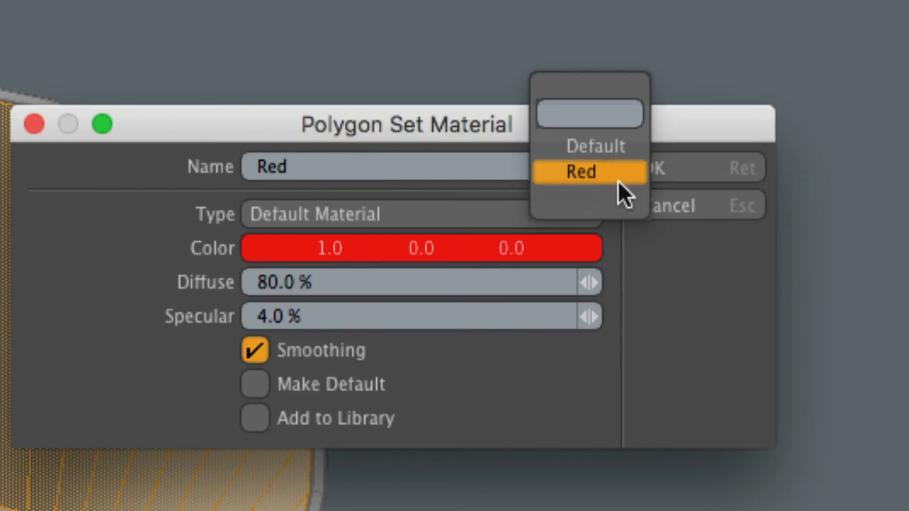
{"action": "left_click", "coordinate": [590, 174]}
{"action": "left_click", "coordinate": [694, 163]}
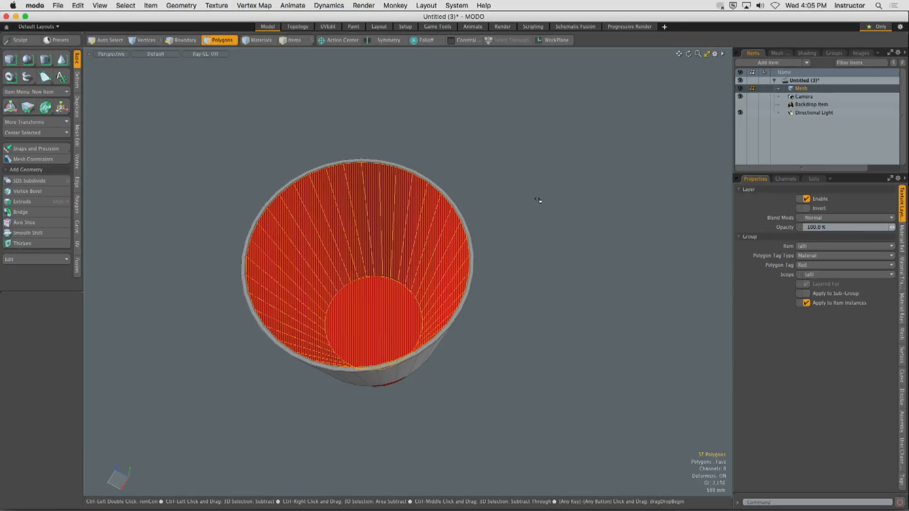
Reselect the floor polygon inside the cup, expand the selection once over the interior wall, and hide the selected polygons
{"action": "left_click", "coordinate": [558, 232]}
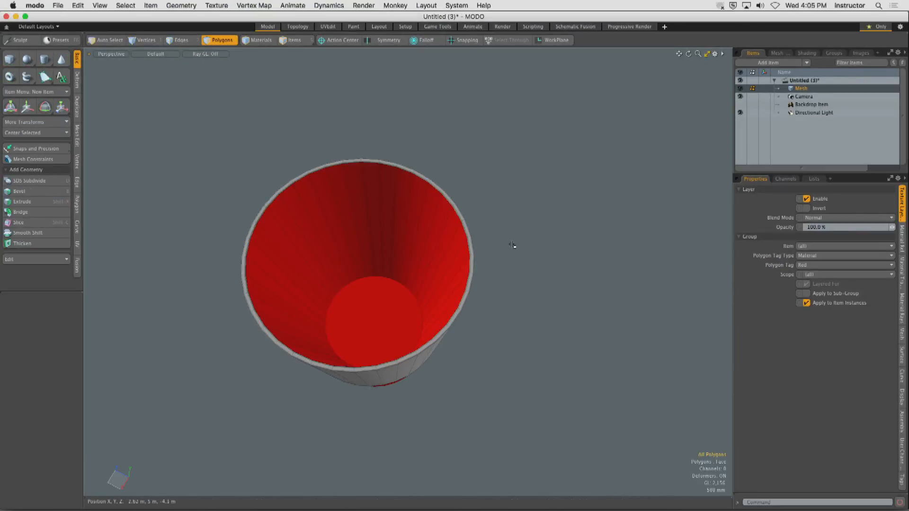
{"action": "left_click_drag", "start_coordinate": [491, 278], "coordinate": [441, 346], "text": "alt"}
{"action": "scroll", "coordinate": [443, 303], "scroll_direction": "up", "scroll_amount": 3}
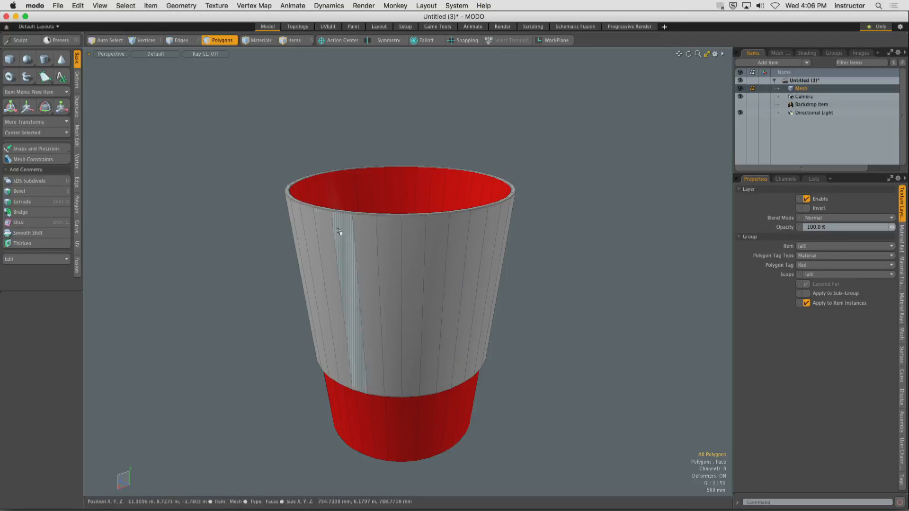
{"action": "left_click_drag", "start_coordinate": [345, 227], "coordinate": [357, 295], "text": "alt"}
{"action": "left_click", "coordinate": [354, 296]}
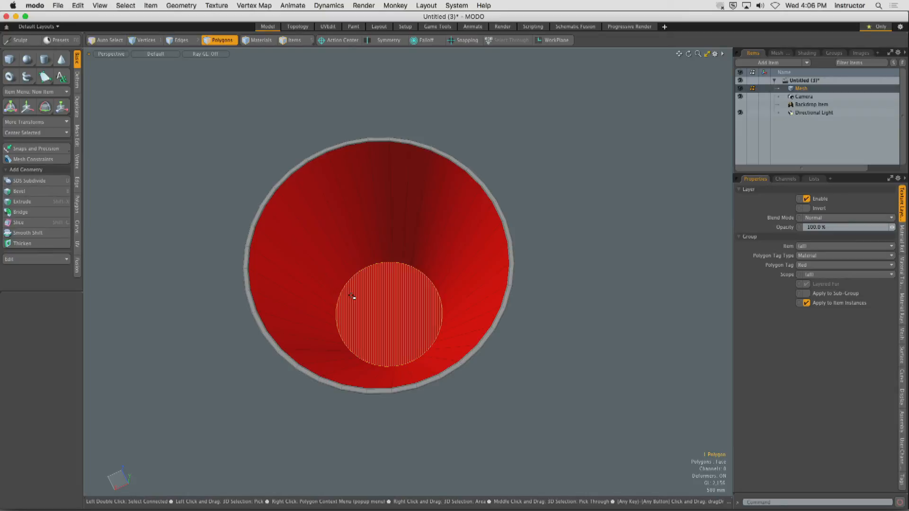
{"action": "key", "text": "shift+Up"}
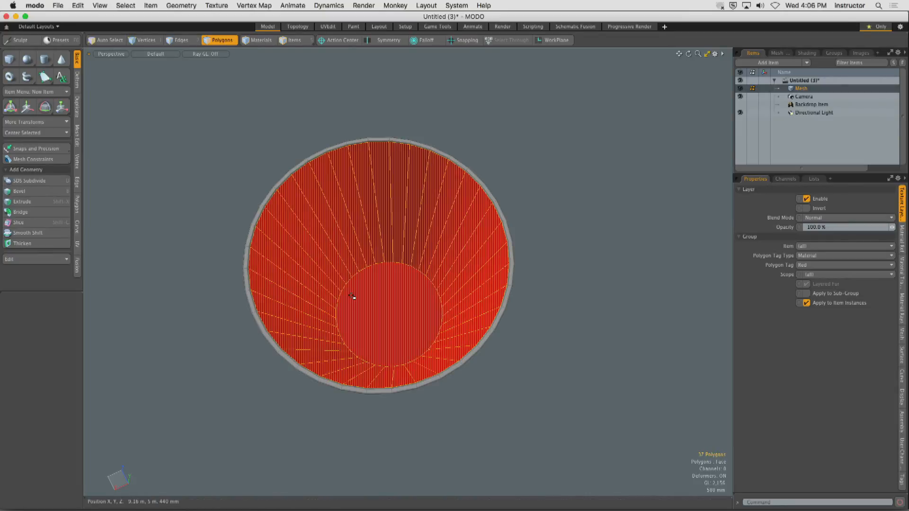
{"action": "left_click_drag", "start_coordinate": [213, 284], "coordinate": [228, 213], "text": "alt"}
{"action": "scroll", "coordinate": [289, 286], "scroll_direction": "up", "scroll_amount": 5}
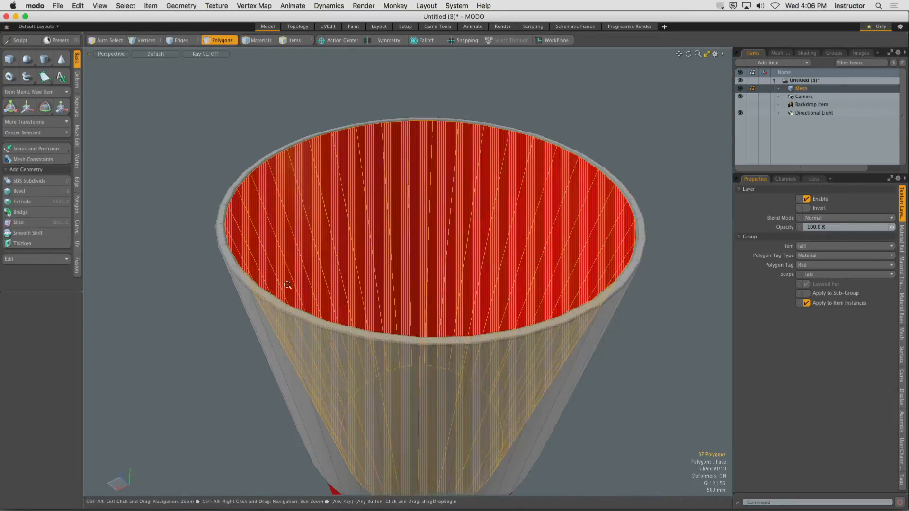
{"action": "left_click_drag", "start_coordinate": [288, 286], "coordinate": [280, 304], "text": "alt"}
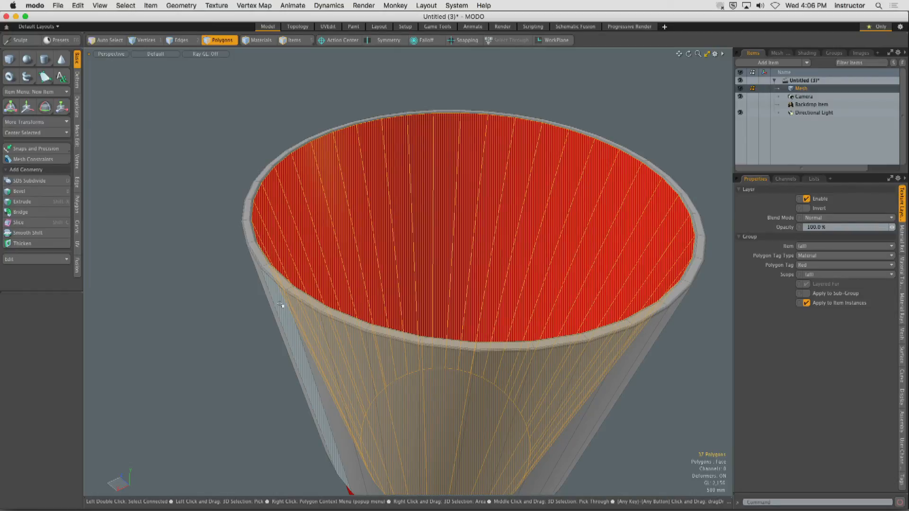
{"action": "key", "text": "Delete"}
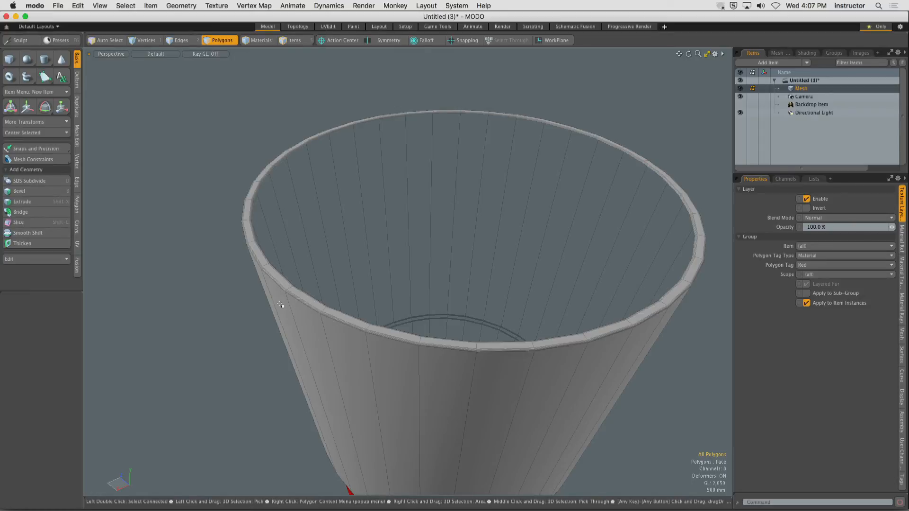
Select the cup's underside polygon, expand the selection over the red lower section up to the ledge, and hide those polygons
{"action": "left_click_drag", "start_coordinate": [185, 254], "coordinate": [347, 305], "text": "alt"}
{"action": "left_click", "coordinate": [361, 305]}
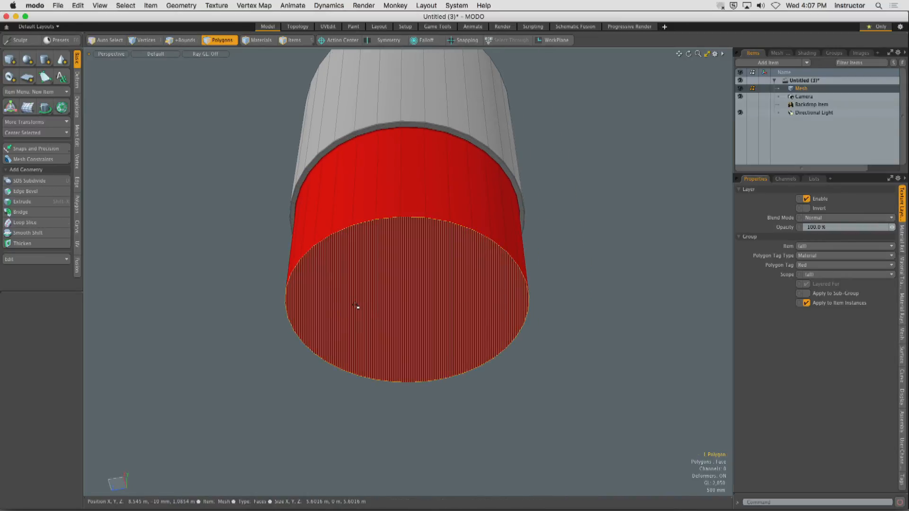
{"action": "key", "text": "shift+Up"}
{"action": "left_click_drag", "start_coordinate": [357, 306], "coordinate": [238, 243], "text": "alt"}
{"action": "left_click_drag", "start_coordinate": [331, 232], "coordinate": [429, 207], "text": "ctrl+alt"}
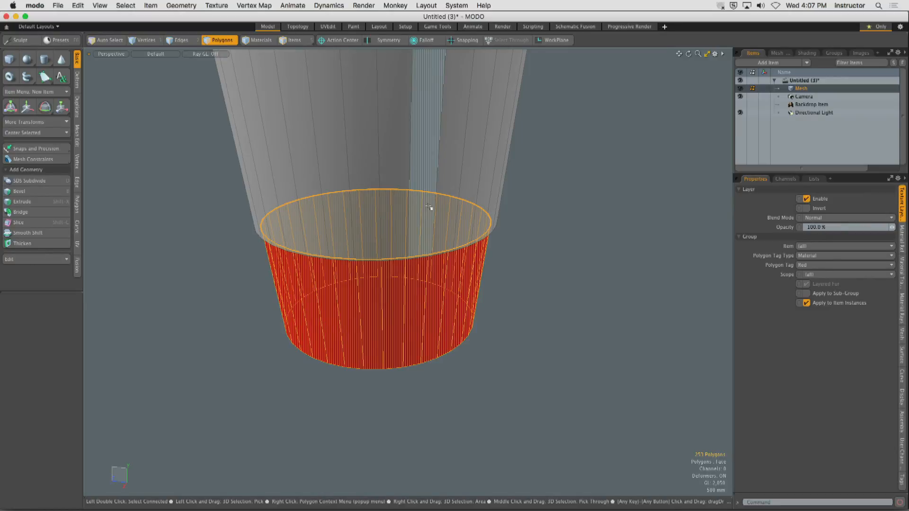
{"action": "key", "text": "Delete"}
Select all connected polygons of the remaining outer wall and rim and assign them a new material named Brown, color 0.5, 0.25, 0.0
{"action": "left_click_drag", "start_coordinate": [251, 177], "coordinate": [317, 360], "text": "alt"}
{"action": "left_click_drag", "start_coordinate": [316, 360], "coordinate": [282, 266], "text": "alt+shift"}
{"action": "double_click", "coordinate": [286, 270]}
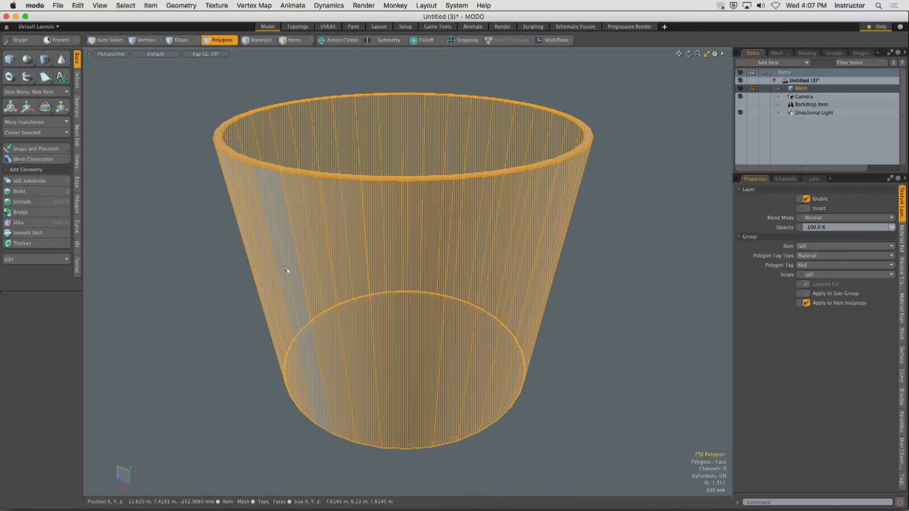
{"action": "type", "text": "m"}
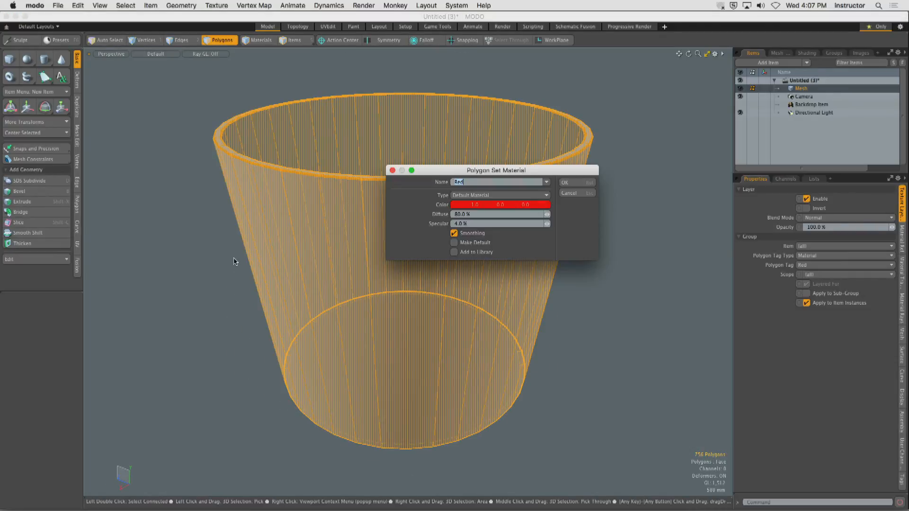
{"action": "type", "text": "Brown"}
{"action": "left_click", "coordinate": [470, 205]}
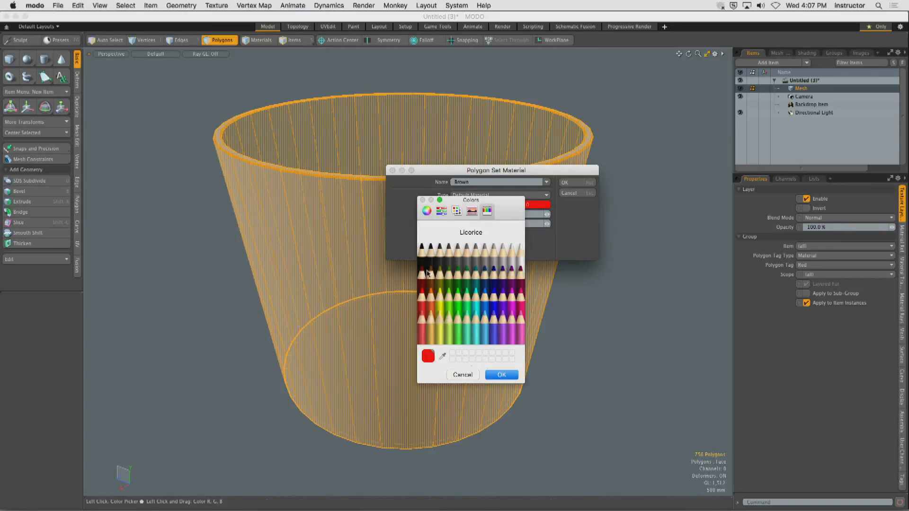
{"action": "left_click", "coordinate": [428, 274]}
{"action": "left_click", "coordinate": [502, 374]}
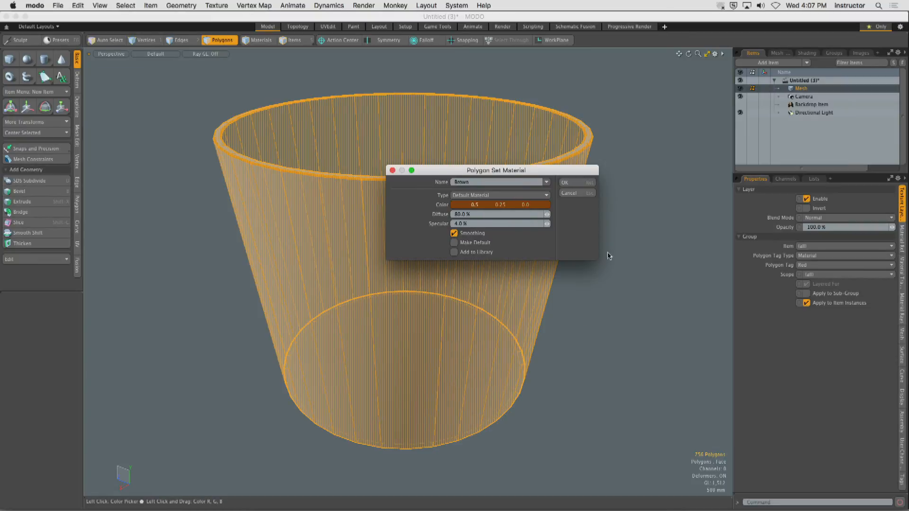
{"action": "left_click", "coordinate": [570, 182]}
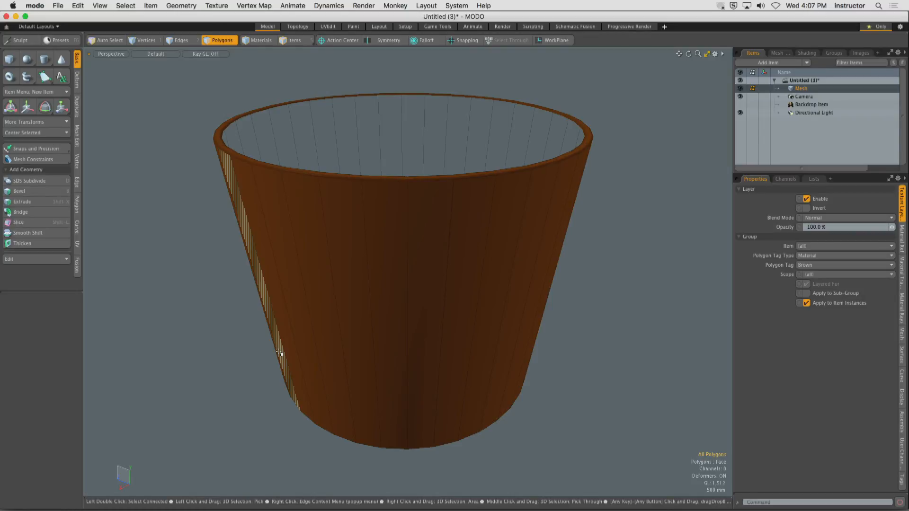
Unhide the cup's interior and lower section polygons and leave nothing selected
{"action": "key", "text": "u"}
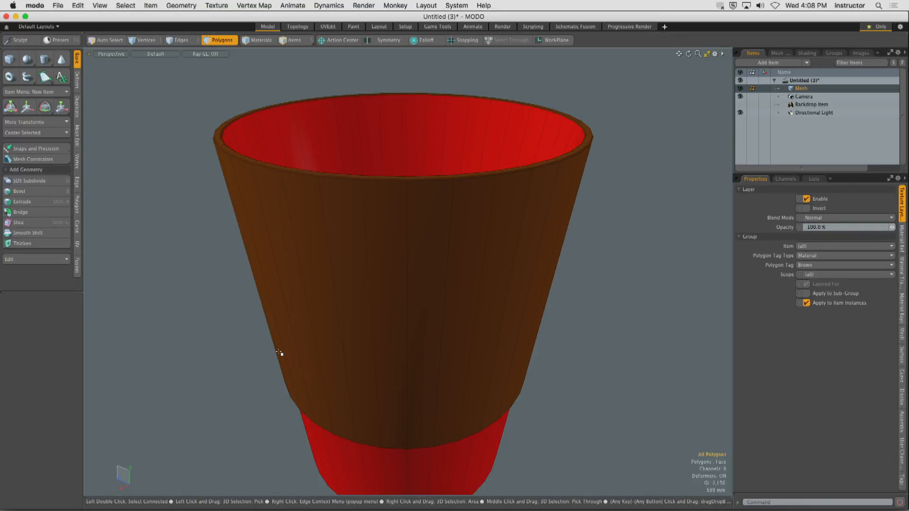
{"action": "left_click_drag", "start_coordinate": [353, 223], "coordinate": [355, 252], "text": "alt"}
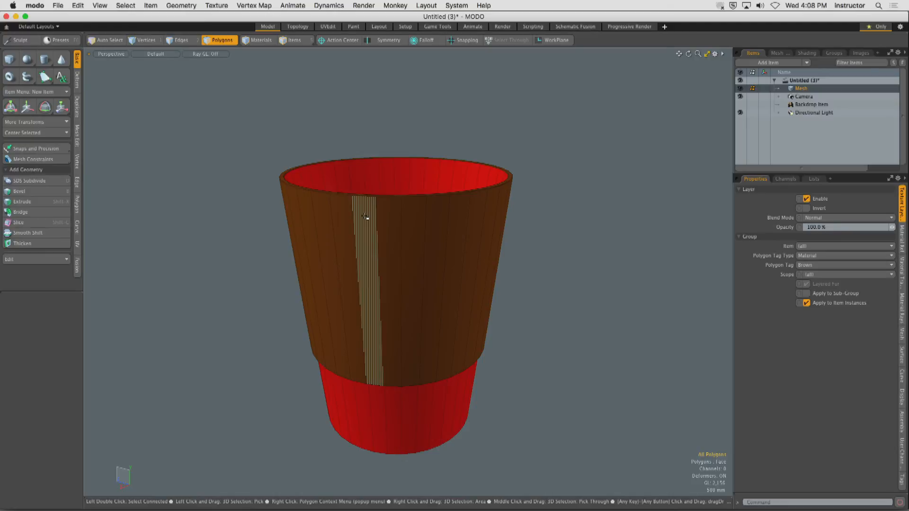
{"action": "left_click", "coordinate": [254, 172]}
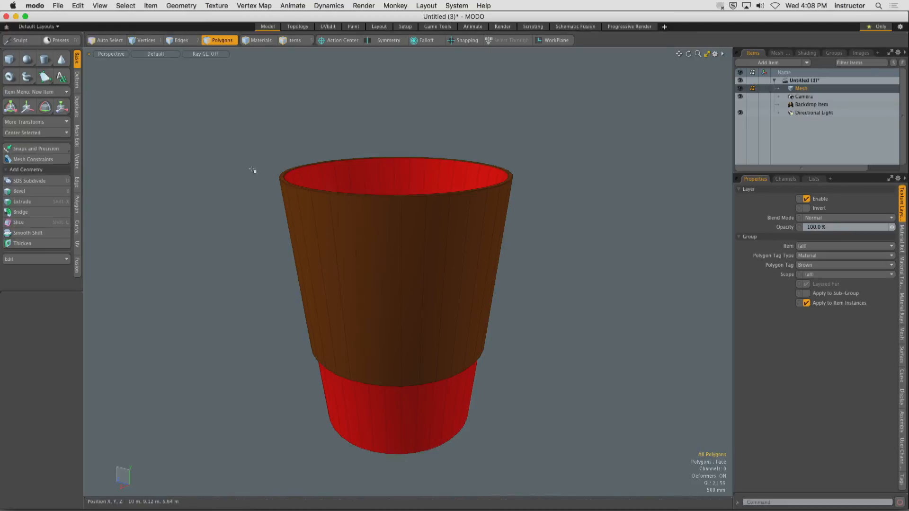
{"action": "left_click", "coordinate": [450, 258]}
{"action": "left_click", "coordinate": [244, 247]}
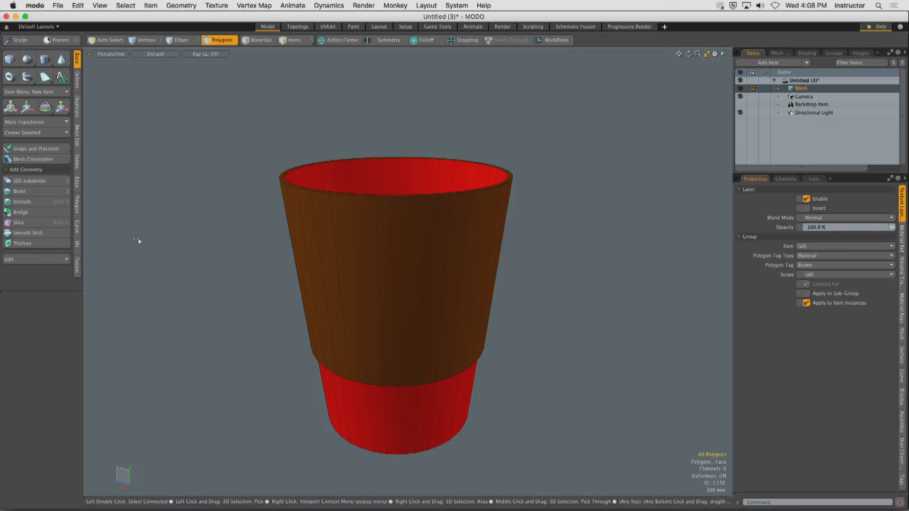
Select a run of polygons across the brown outer wall and clear the selection
{"action": "mouse_move", "coordinate": [526, 181]}
{"action": "left_mouse_down", "text": "alt"}
{"action": "mouse_move", "coordinate": [422, 175]}
{"action": "mouse_move", "coordinate": [410, 125]}
{"action": "mouse_move", "coordinate": [412, 189]}
{"action": "mouse_move", "coordinate": [348, 182]}
{"action": "left_mouse_up", "text": "alt"}
{"action": "left_click_drag", "start_coordinate": [429, 299], "coordinate": [434, 243], "text": "alt"}
{"action": "mouse_move", "coordinate": [357, 341]}
{"action": "left_mouse_down"}
{"action": "mouse_move", "coordinate": [471, 347]}
{"action": "mouse_move", "coordinate": [433, 322]}
{"action": "mouse_move", "coordinate": [433, 348]}
{"action": "left_mouse_up"}
{"action": "mouse_move", "coordinate": [376, 287]}
{"action": "left_mouse_down"}
{"action": "mouse_move", "coordinate": [519, 284]}
{"action": "mouse_move", "coordinate": [501, 305]}
{"action": "left_mouse_up"}
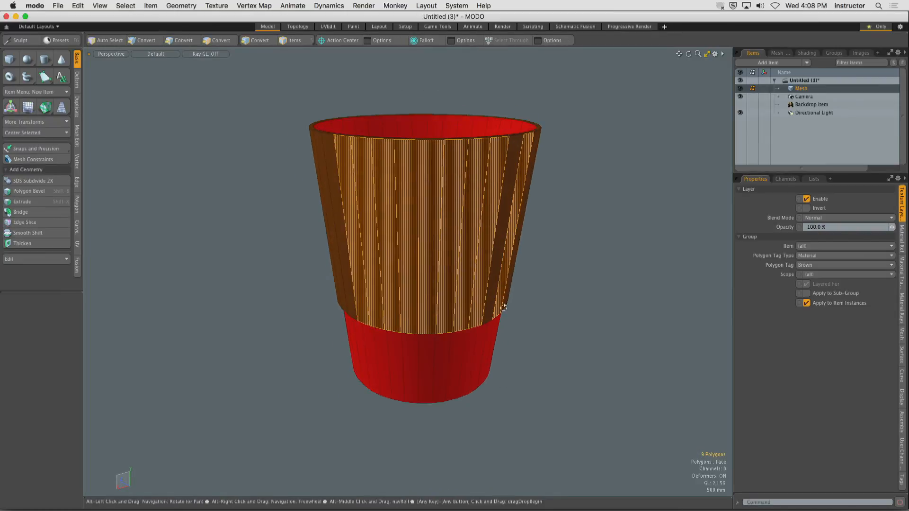
{"action": "left_click", "coordinate": [579, 310]}
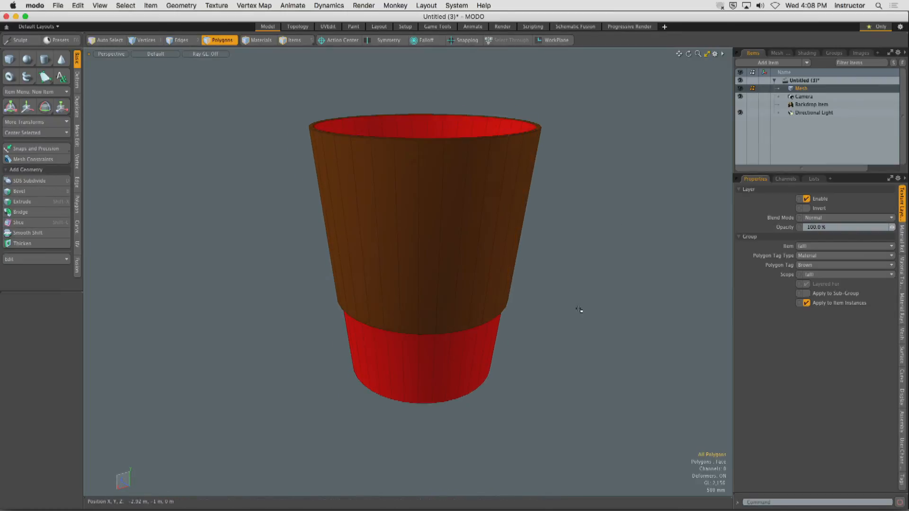
Switch to the Render layout to preview the cup with its Brown and Red materials
{"action": "left_click_drag", "start_coordinate": [483, 264], "coordinate": [449, 299], "text": "alt"}
{"action": "left_click_drag", "start_coordinate": [449, 299], "coordinate": [449, 284], "text": "alt"}
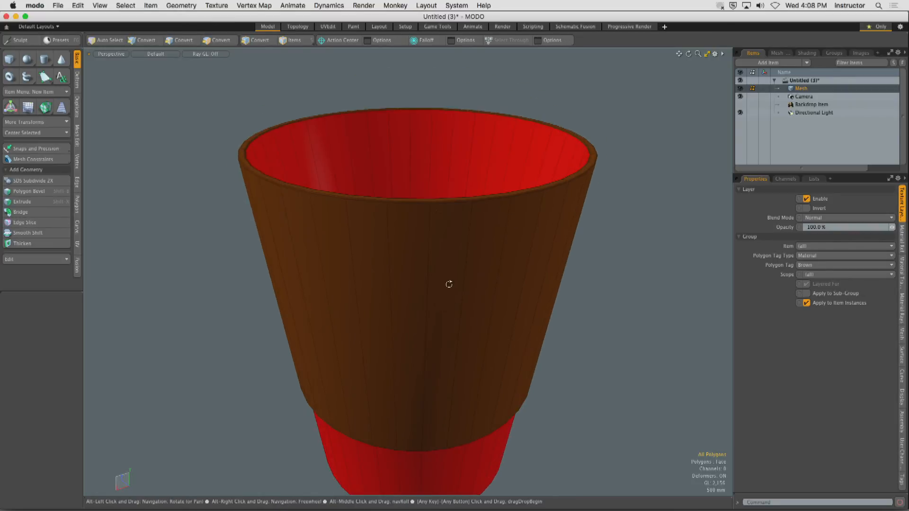
{"action": "left_click", "coordinate": [504, 27]}
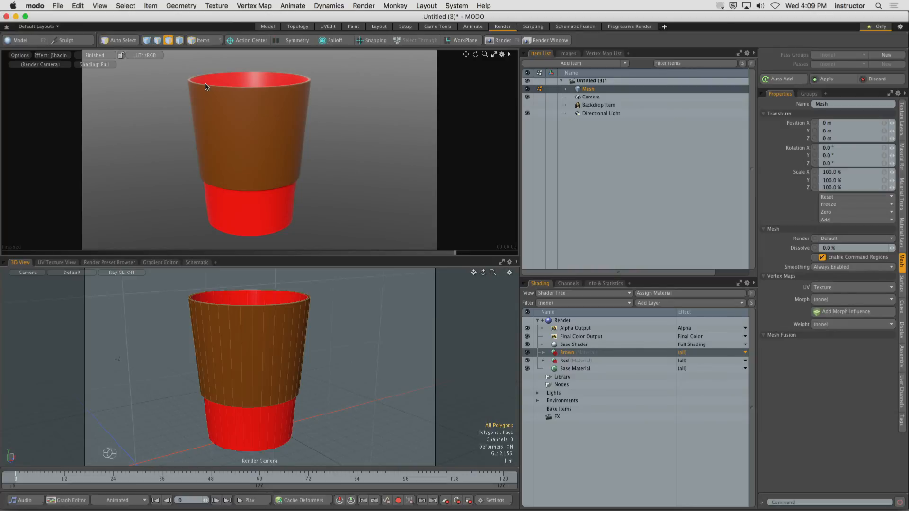
Hide MODO and quit Animate CC without saving the changes to Untitled-1
{"action": "left_click", "coordinate": [38, 7]}
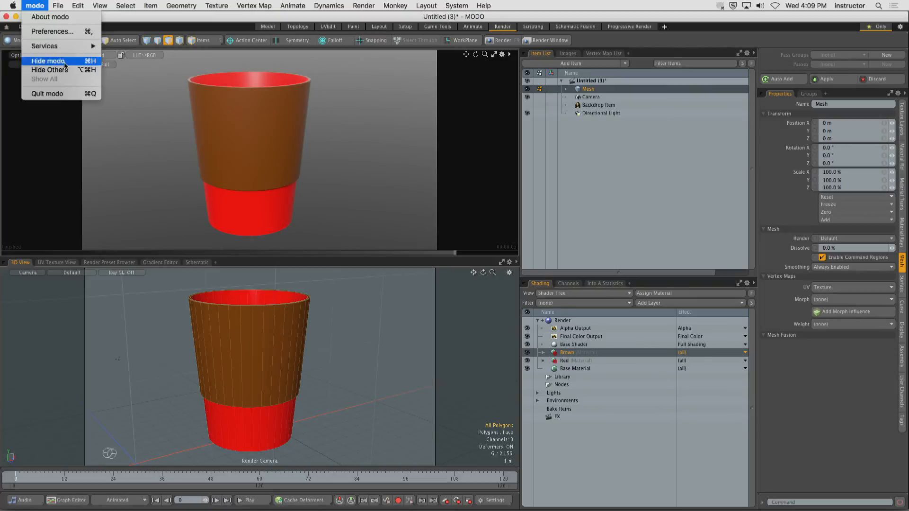
{"action": "left_click", "coordinate": [47, 61]}
{"action": "left_click", "coordinate": [12, 113]}
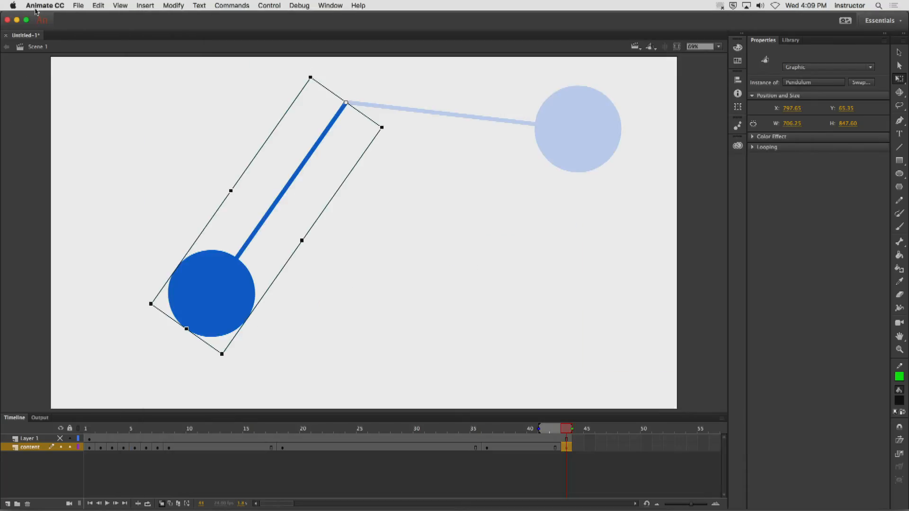
{"action": "left_click", "coordinate": [45, 5]}
{"action": "left_click", "coordinate": [42, 126]}
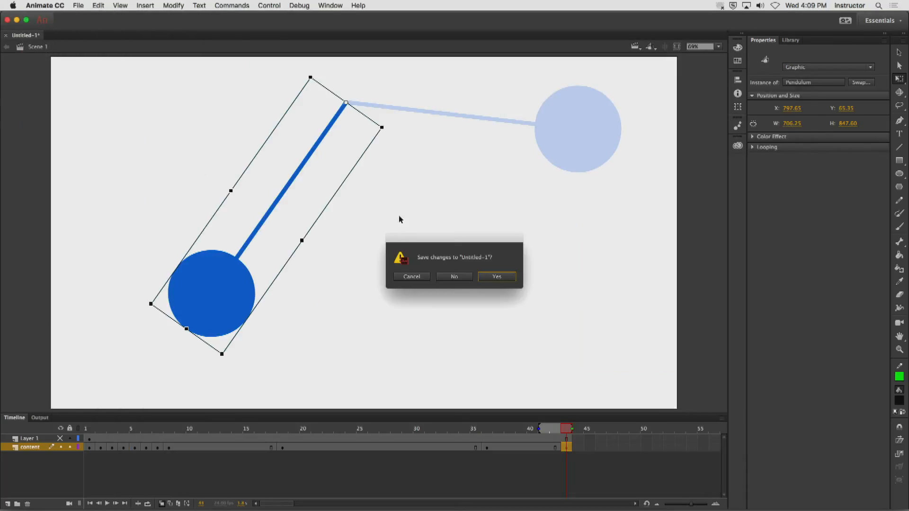
{"action": "left_click", "coordinate": [456, 278]}
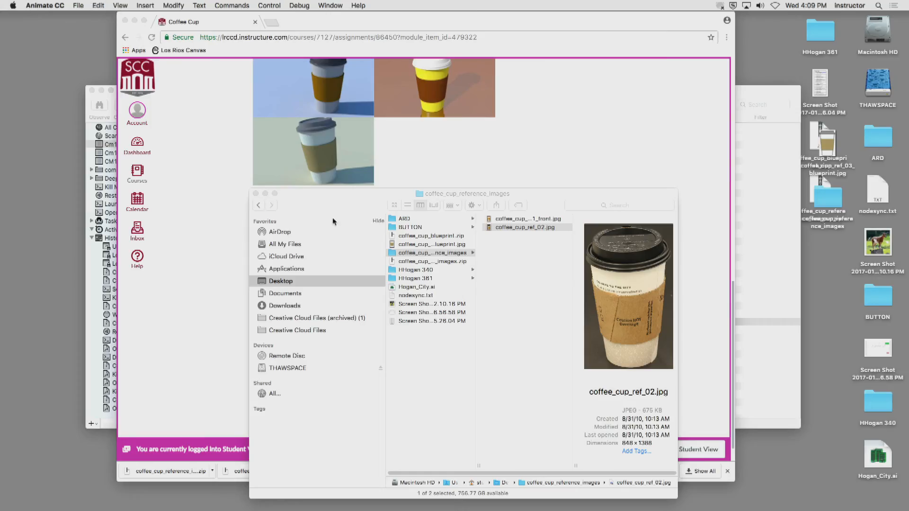
Move the coffee_cup_reference_images Finder window aside and open coffee_cup_ref_02.jpg in Preview
{"action": "left_click_drag", "start_coordinate": [340, 203], "coordinate": [244, 84]}
{"action": "double_click", "coordinate": [424, 109]}
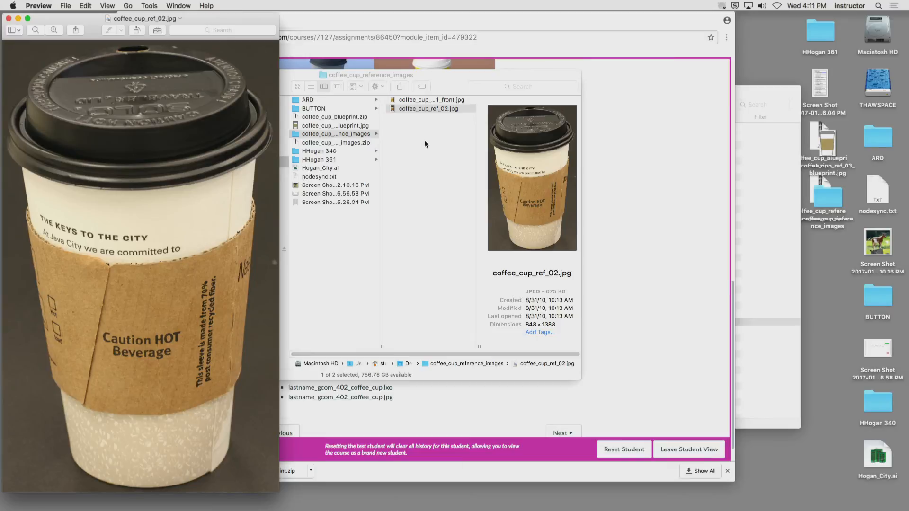
Switch to Remote Desktop and open the screen of computer CM110-60ZYF8J8 from the Cm110 list
{"action": "mouse_move", "coordinate": [592, 509]}
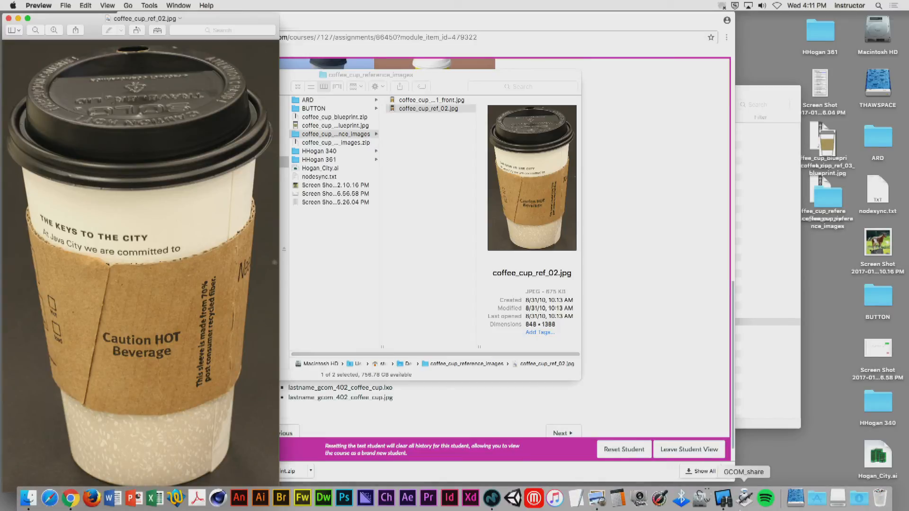
{"action": "left_click", "coordinate": [725, 506]}
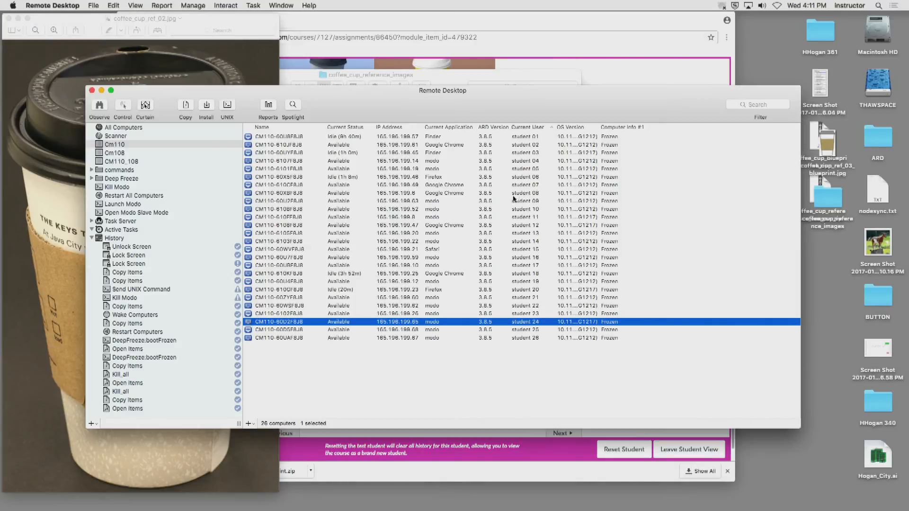
{"action": "left_click", "coordinate": [533, 298]}
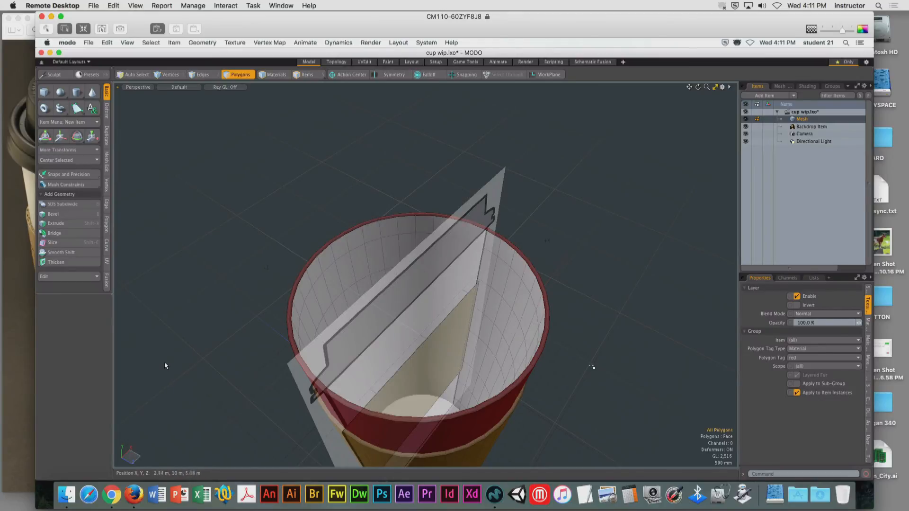
Select the floor polygon inside the cup in cup wip.lxo on the remote computer and expand the selection once
{"action": "left_click", "coordinate": [421, 429]}
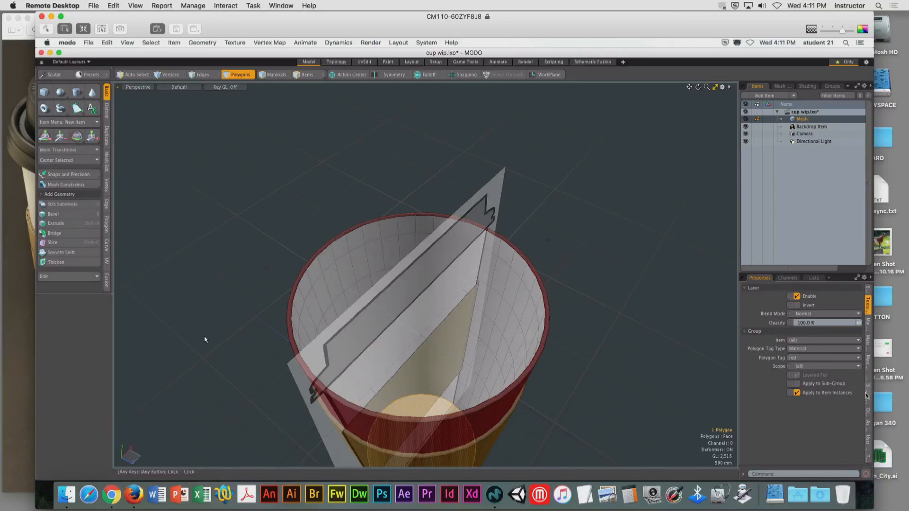
{"action": "key", "text": "shift+Up"}
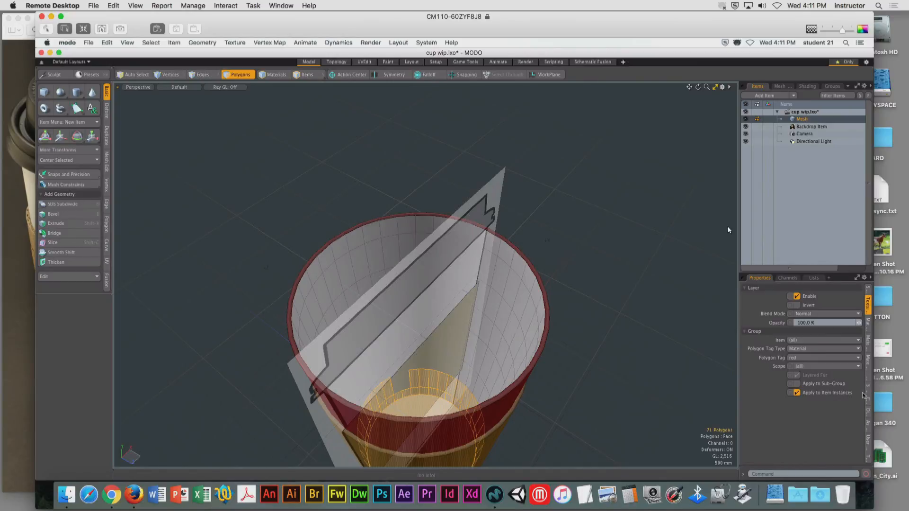
{"action": "key", "text": "shift"}
Hide the Backdrop Item, clear the polygon selection, and convert the cup mesh to subdivision surfaces
{"action": "left_click", "coordinate": [746, 126]}
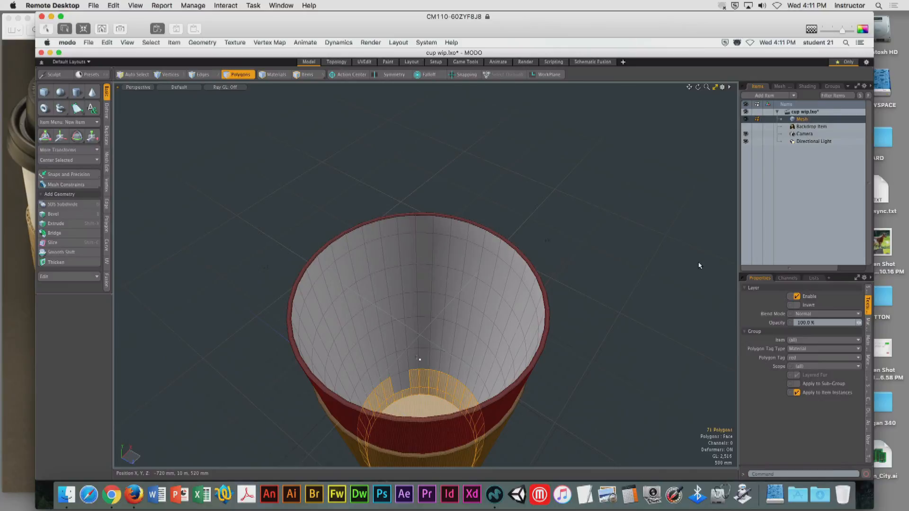
{"action": "left_click", "coordinate": [591, 367]}
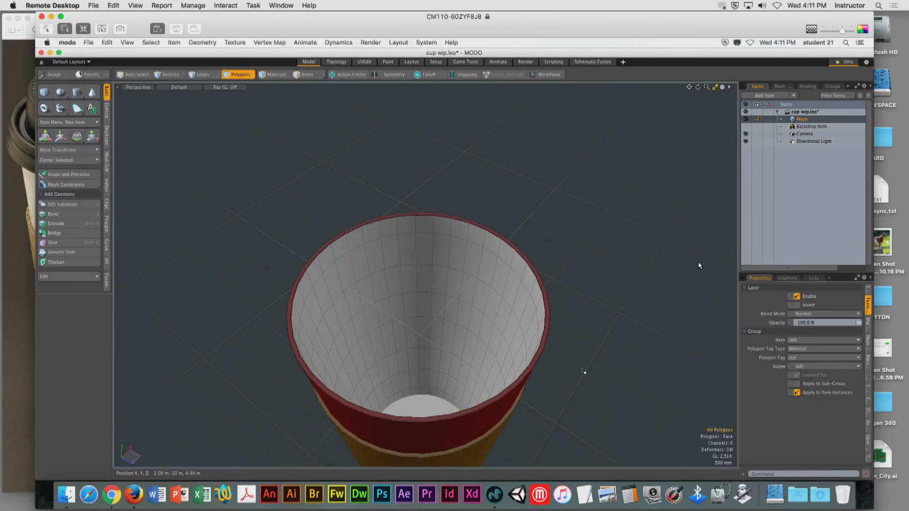
{"action": "key", "text": "Tab"}
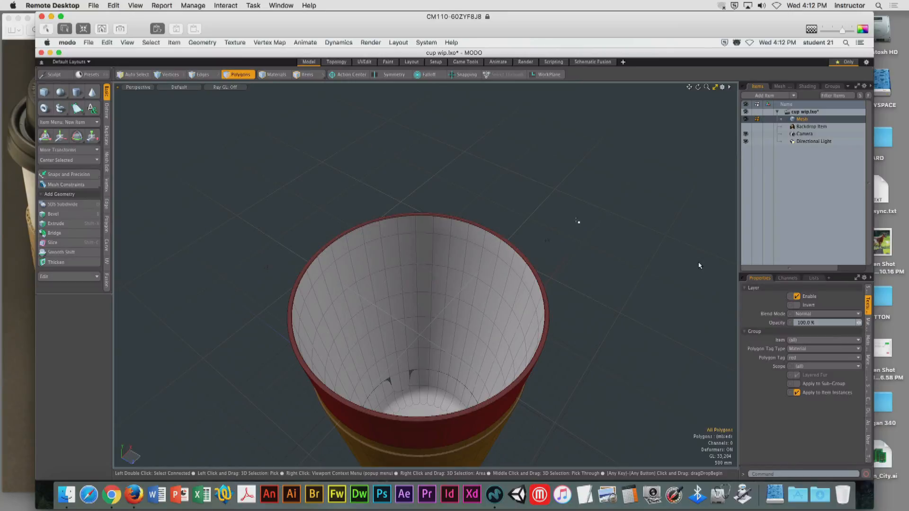
Locate the Unlock command with the help of the local MODO session and apply it to the cup on the remote computer
{"action": "left_click", "coordinate": [127, 42]}
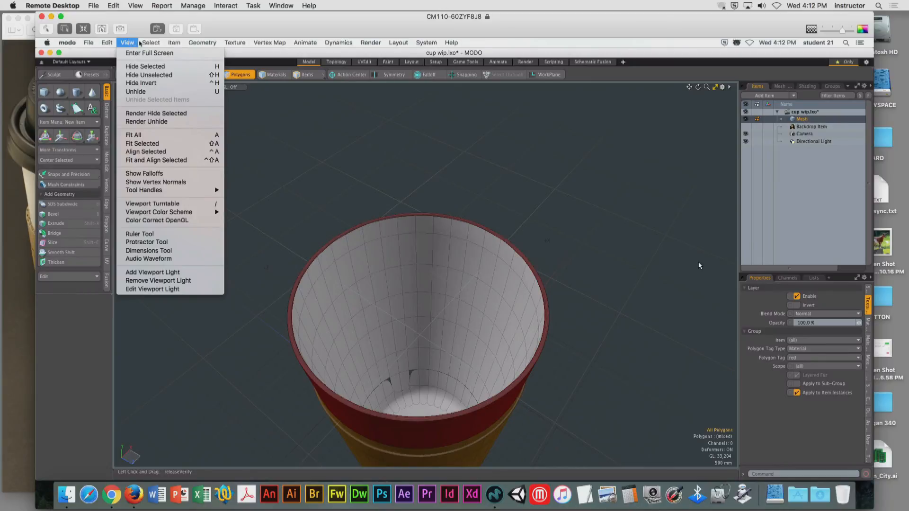
{"action": "mouse_move", "coordinate": [147, 44]}
{"action": "mouse_move", "coordinate": [202, 44]}
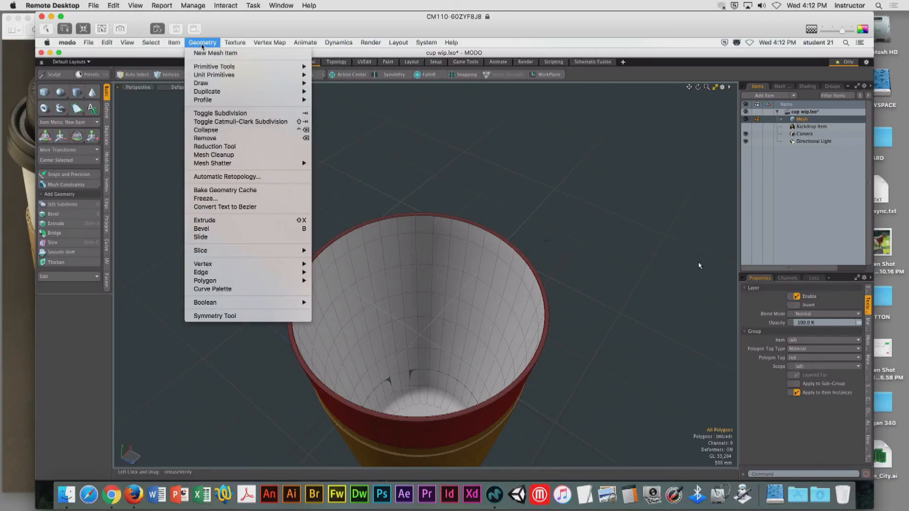
{"action": "key", "text": "super+Tab"}
{"action": "key", "text": "super+Tab"}
{"action": "key", "text": "super+Tab"}
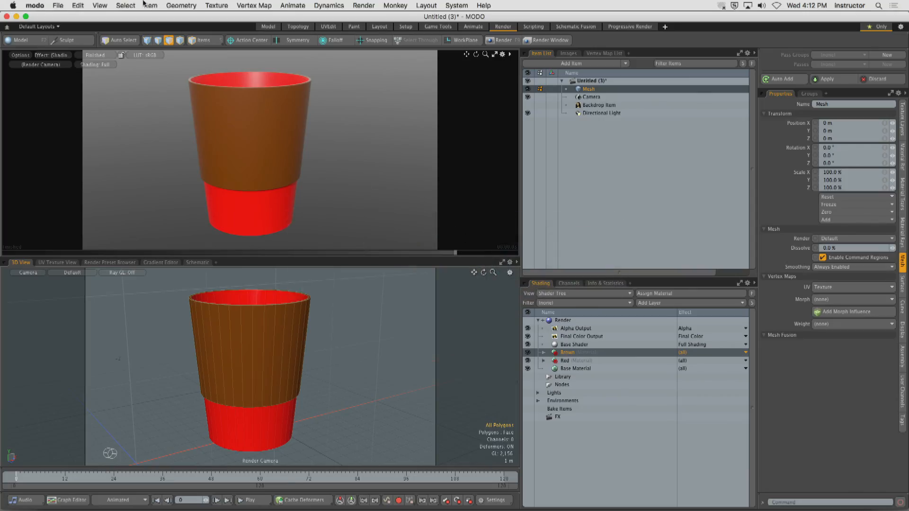
{"action": "left_click", "coordinate": [144, 4]}
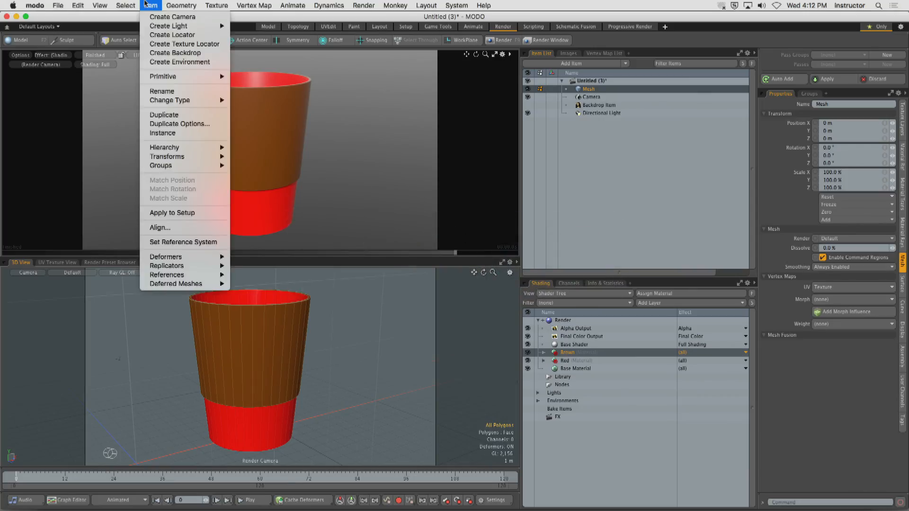
{"action": "mouse_move", "coordinate": [79, 4]}
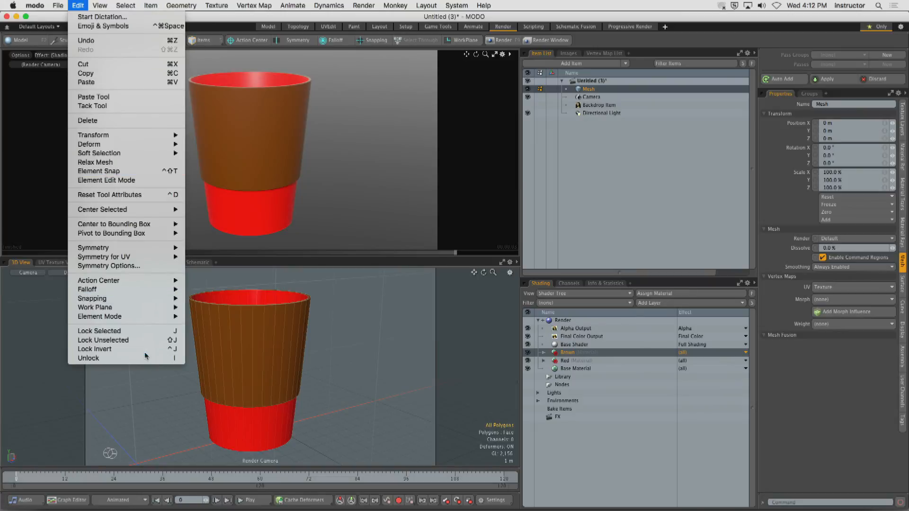
{"action": "key", "text": "super+Tab"}
{"action": "left_click", "coordinate": [369, 262]}
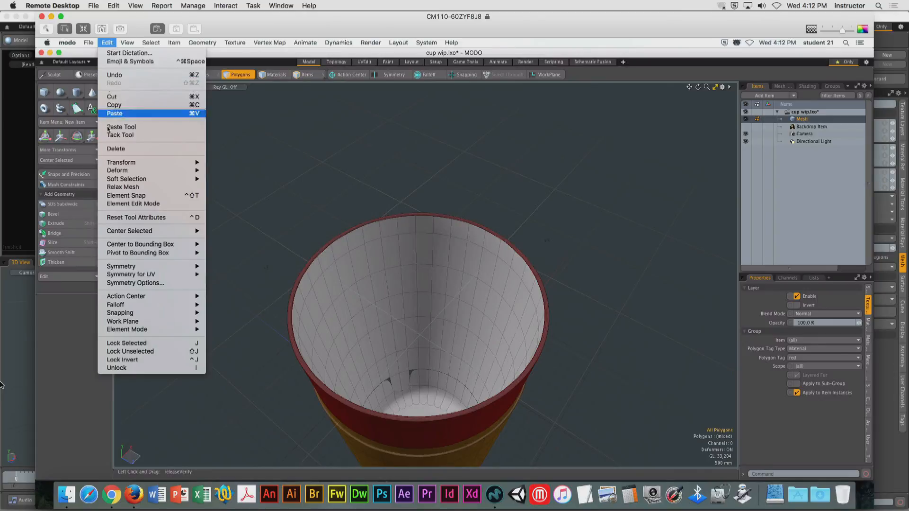
{"action": "left_click", "coordinate": [122, 369]}
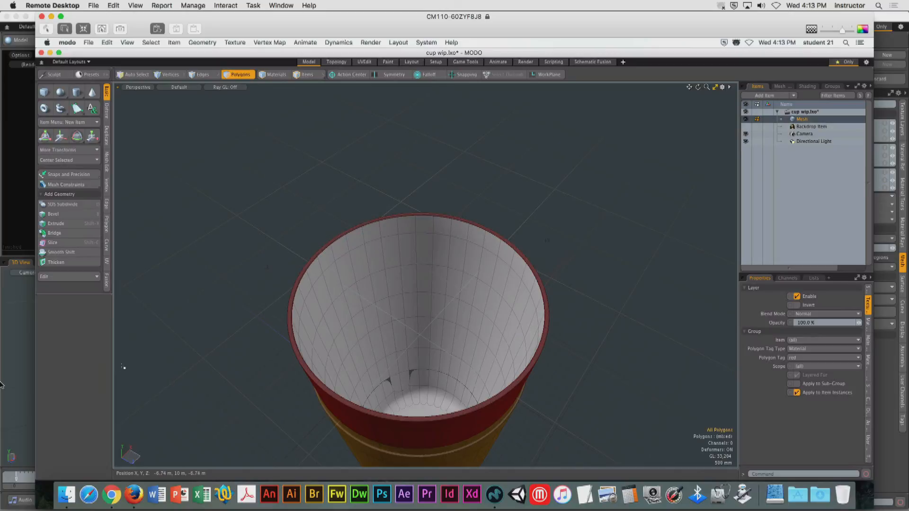
Pick polygons beside the gaps near the cup's inner floor, clear the selection, and toggle subdivision for the mesh
{"action": "double_click", "coordinate": [380, 377]}
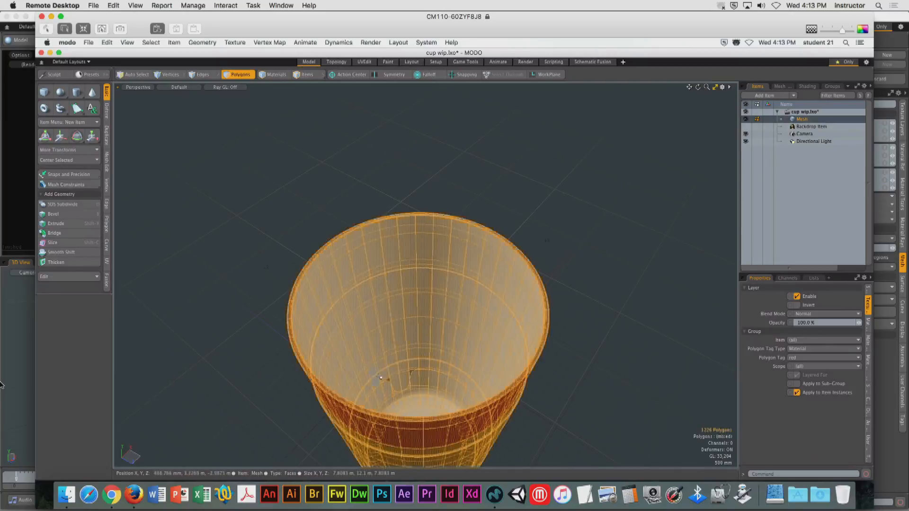
{"action": "left_click", "coordinate": [381, 377]}
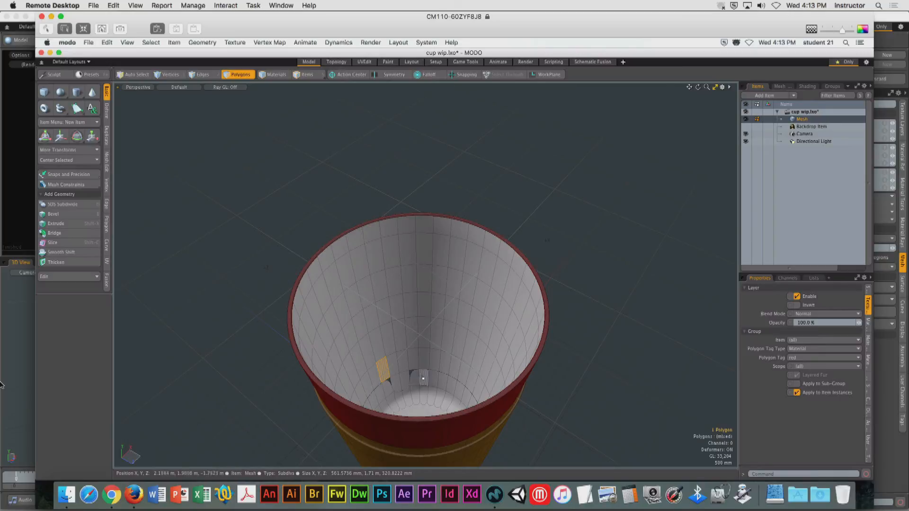
{"action": "left_click", "coordinate": [422, 378]}
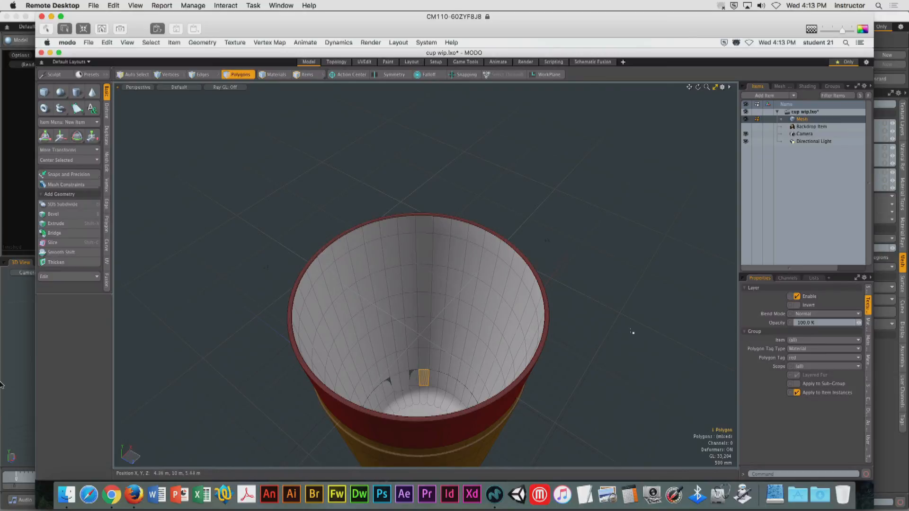
{"action": "left_click", "coordinate": [633, 331]}
{"action": "key", "text": "Tab"}
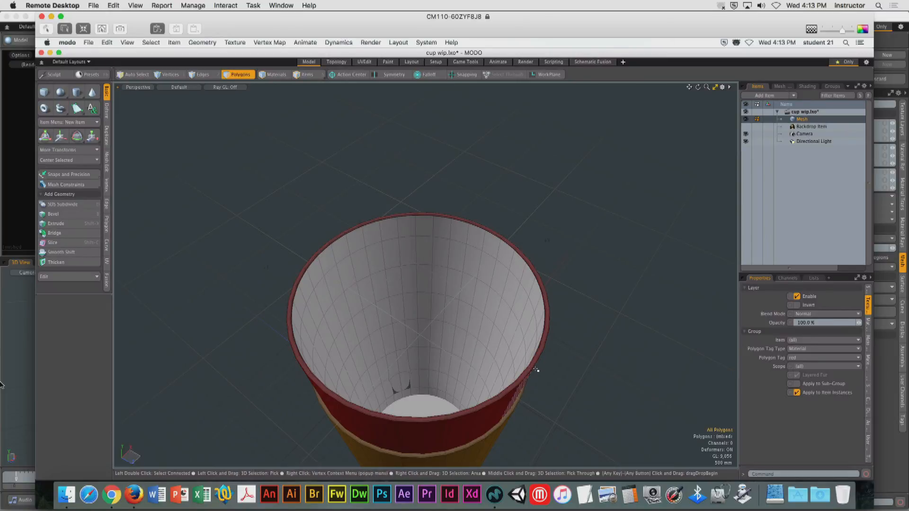
Turn off subdivision on the two odd polygons near the inner floor, and reapply subdivision to the whole cup
{"action": "left_click", "coordinate": [404, 382]}
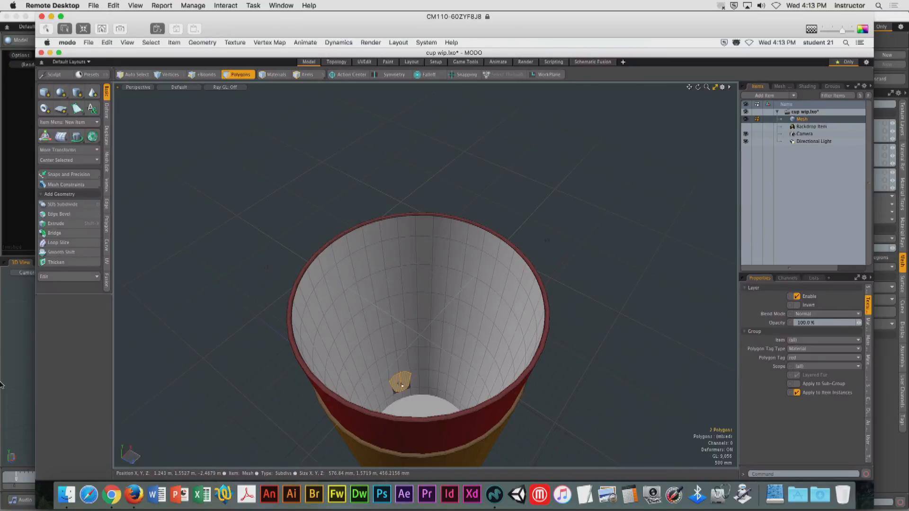
{"action": "left_click", "coordinate": [443, 403], "text": "shift"}
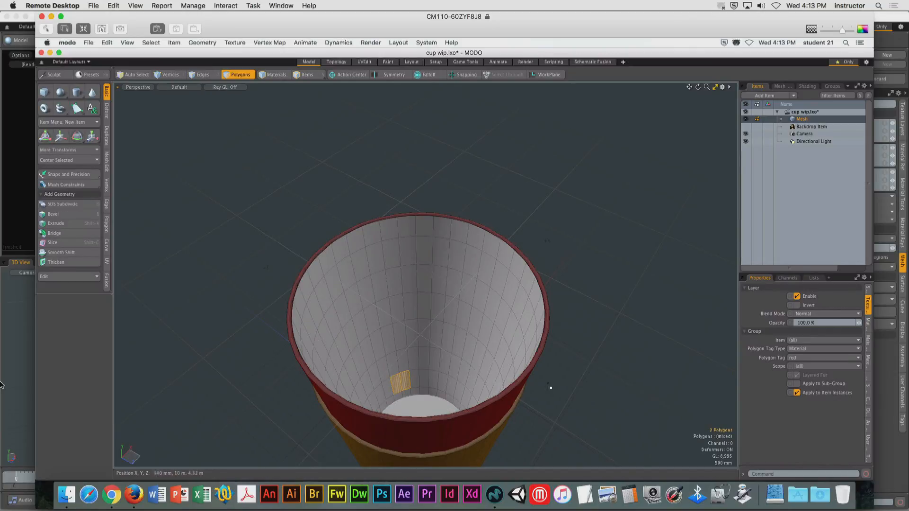
{"action": "left_click", "coordinate": [615, 369]}
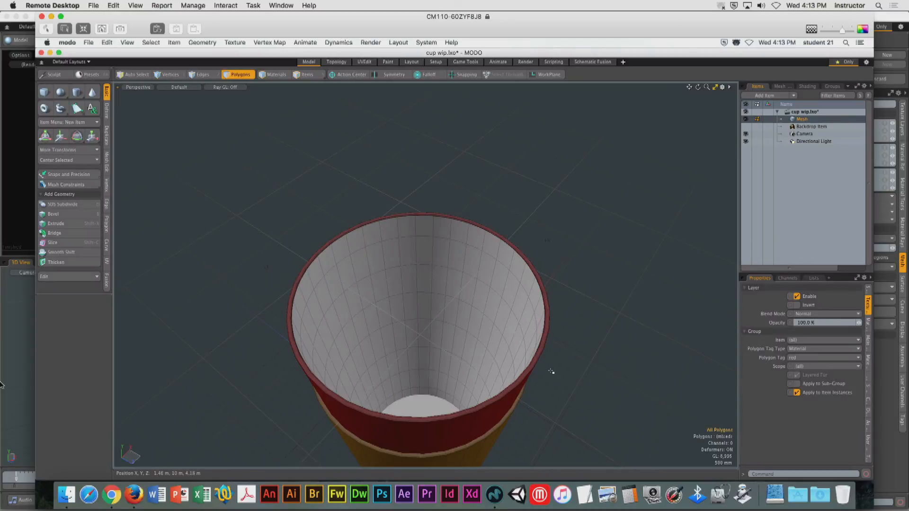
{"action": "key", "text": "Tab"}
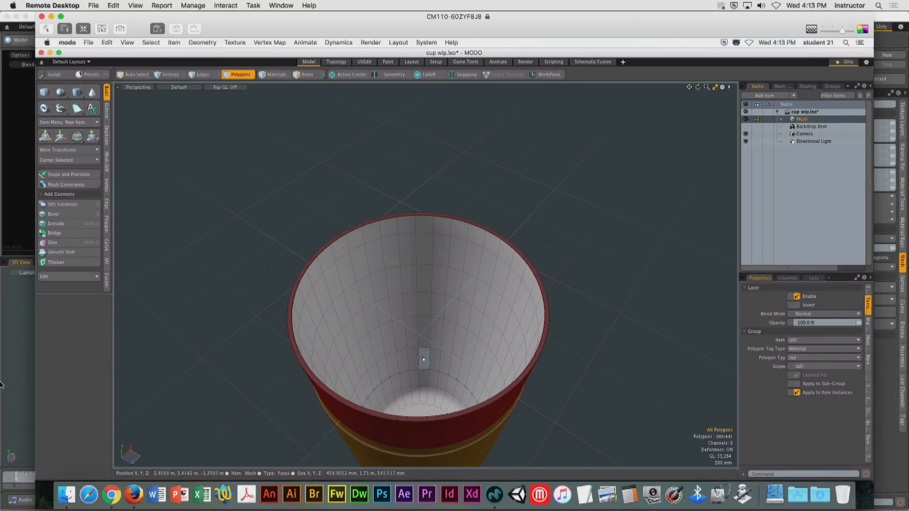
Run Mesh Cleanup on the cup mesh and close its report
{"action": "scroll", "coordinate": [424, 359], "scroll_direction": "up", "scroll_amount": 6}
{"action": "scroll", "coordinate": [425, 360], "scroll_direction": "up", "scroll_amount": 2}
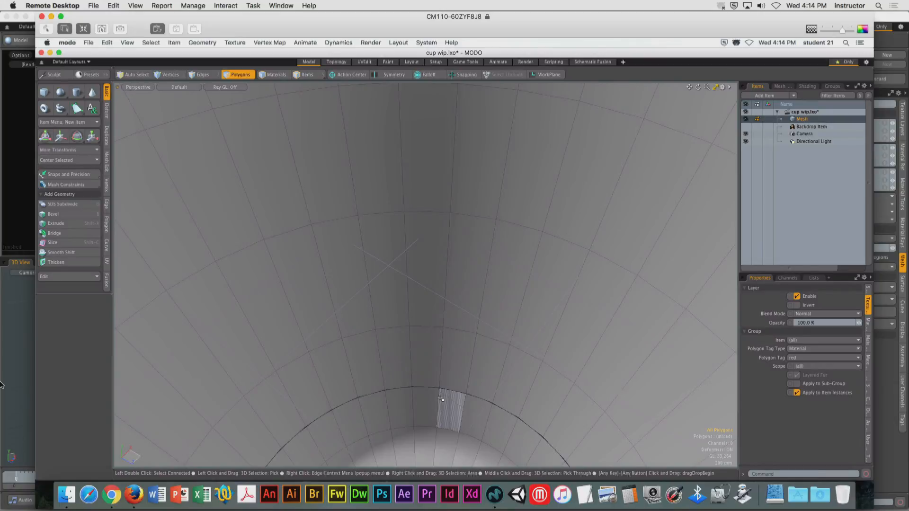
{"action": "left_click", "coordinate": [203, 43]}
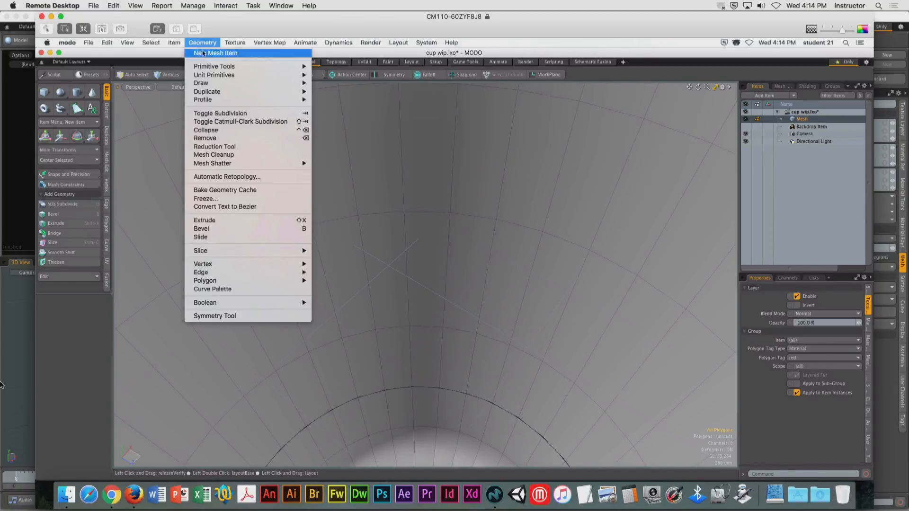
{"action": "left_click", "coordinate": [222, 155]}
{"action": "left_click", "coordinate": [834, 306]}
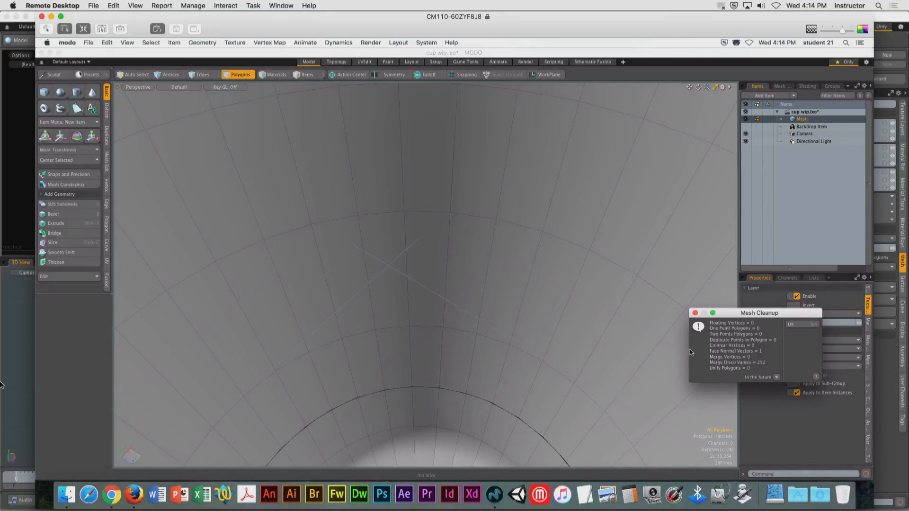
{"action": "left_click", "coordinate": [791, 325]}
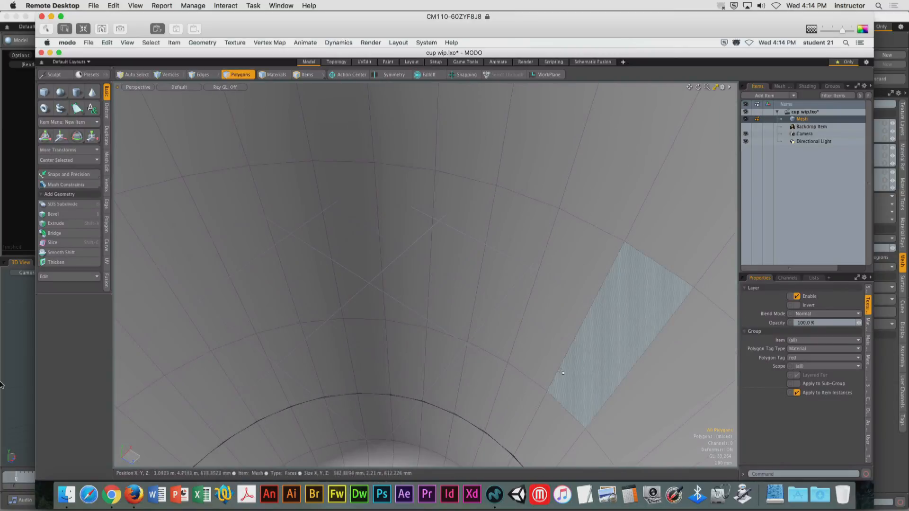
Inspect the dark seam around the inner floor by selecting one polygon below it and inverting the selection twice
{"action": "scroll", "coordinate": [552, 372], "scroll_direction": "up", "scroll_amount": 5}
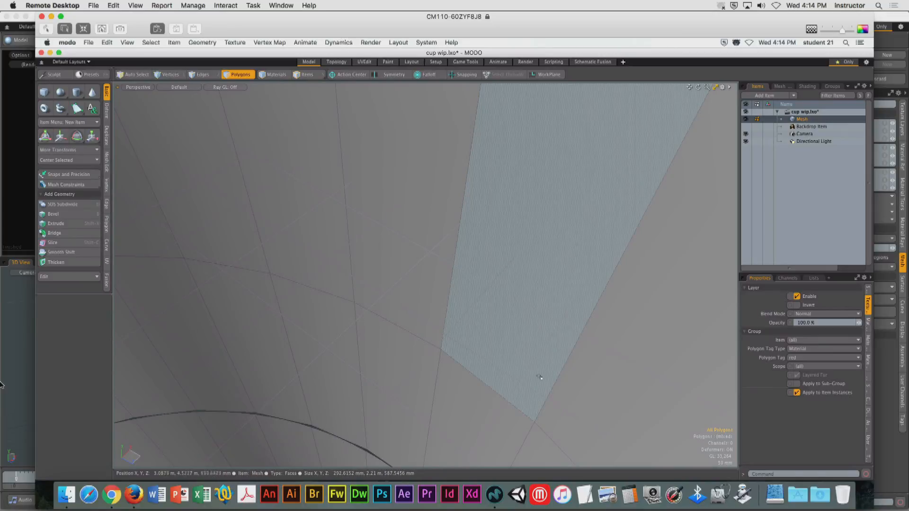
{"action": "left_click_drag", "start_coordinate": [507, 367], "coordinate": [695, 139], "text": "alt+shift"}
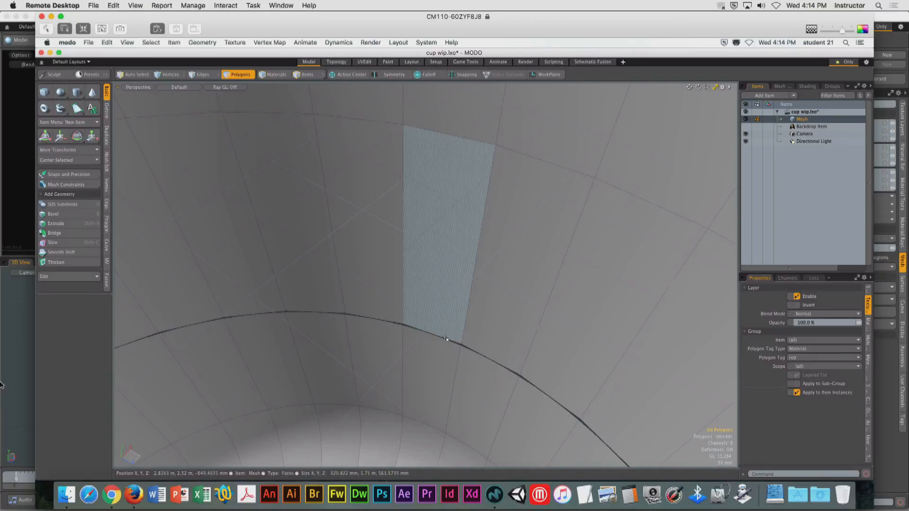
{"action": "double_click", "coordinate": [424, 362]}
{"action": "left_click", "coordinate": [424, 361]}
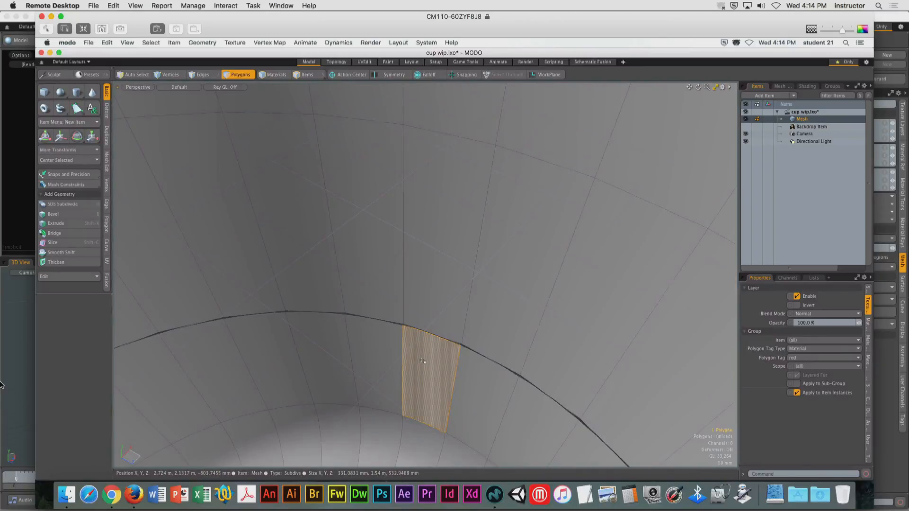
{"action": "key", "text": "bracketleft"}
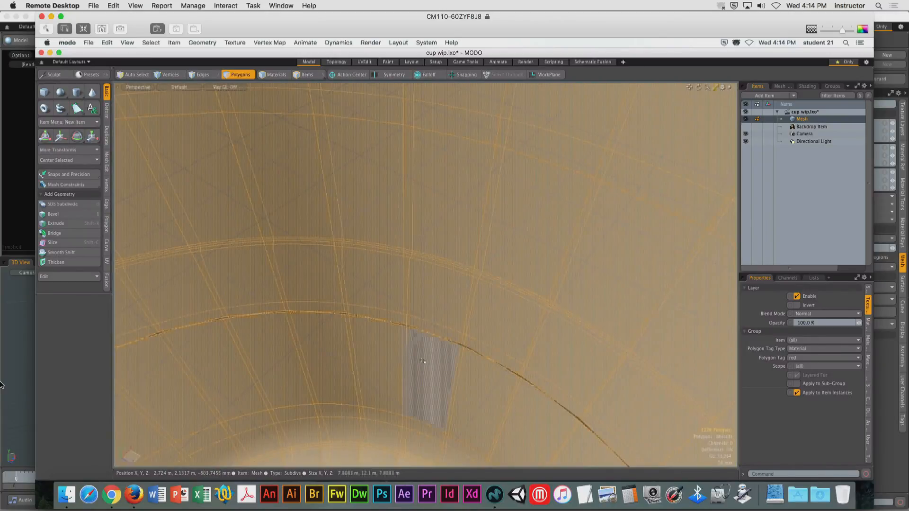
{"action": "key", "text": "bracketleft"}
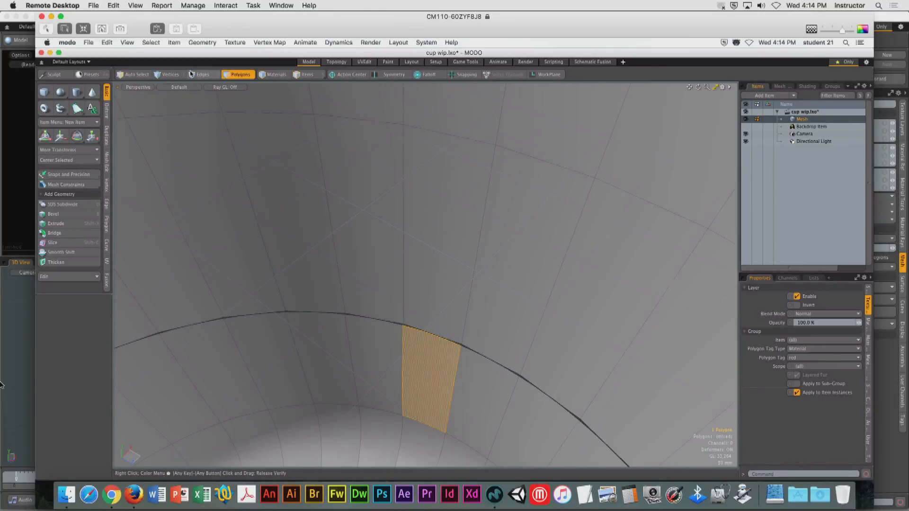
Select the edge loop along the dark seam inside the cup, and reduce the selection to one of its edges
{"action": "left_click", "coordinate": [192, 75]}
{"action": "double_click", "coordinate": [455, 342]}
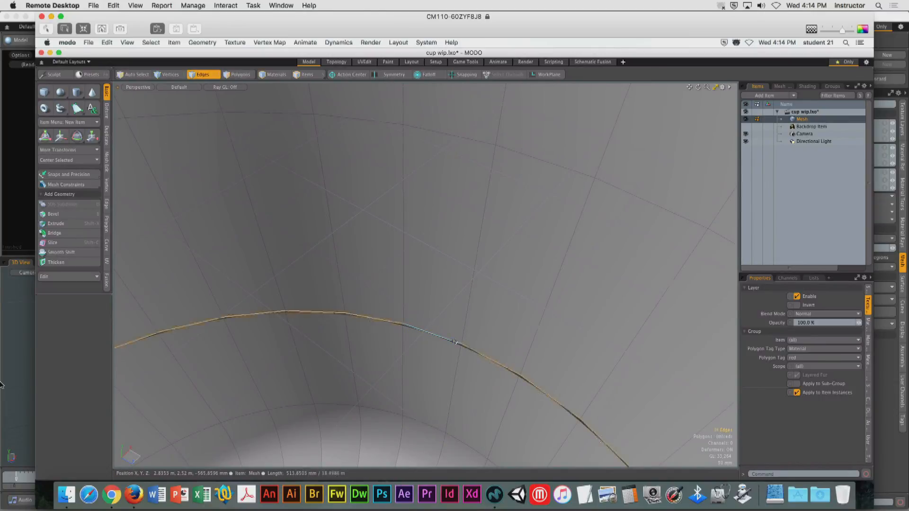
{"action": "left_click", "coordinate": [457, 344]}
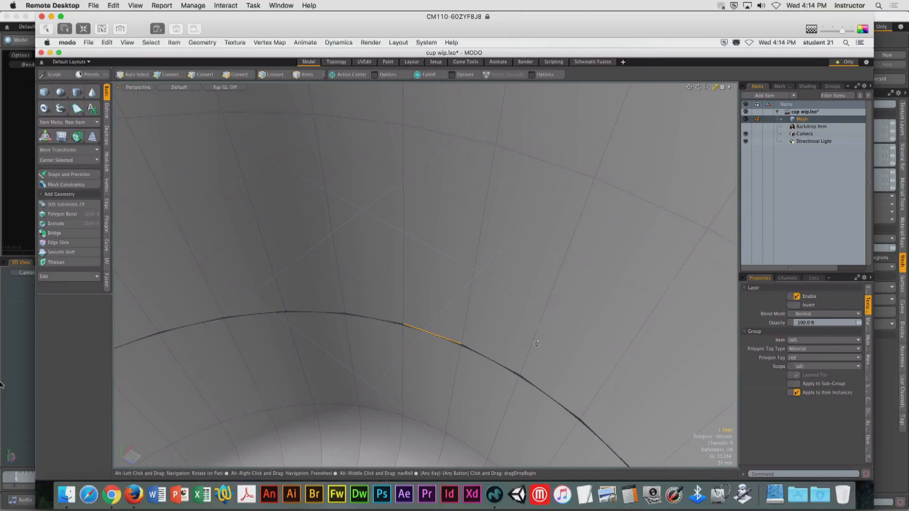
Turn off subdivision for the cup and select the full polygon loop along the sleeve's lower lip
{"action": "left_click_drag", "start_coordinate": [493, 341], "coordinate": [307, 87], "text": "alt"}
{"action": "left_click_drag", "start_coordinate": [461, 254], "coordinate": [497, 259], "text": "alt"}
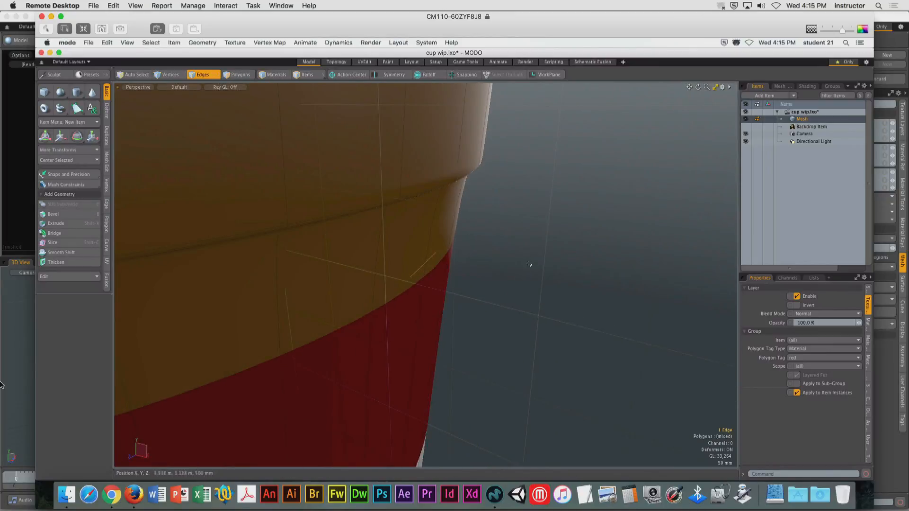
{"action": "key", "text": "Tab"}
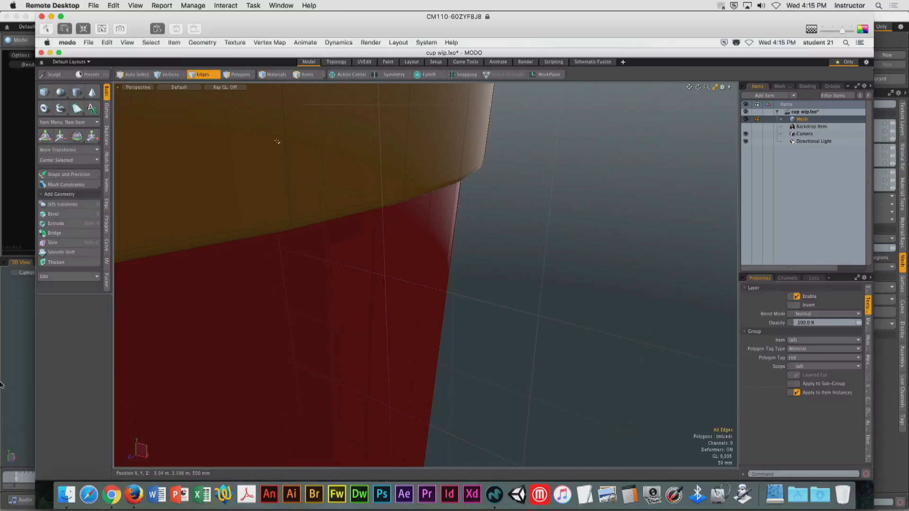
{"action": "left_click", "coordinate": [237, 74]}
{"action": "left_click", "coordinate": [389, 214]}
{"action": "left_click", "coordinate": [609, 227]}
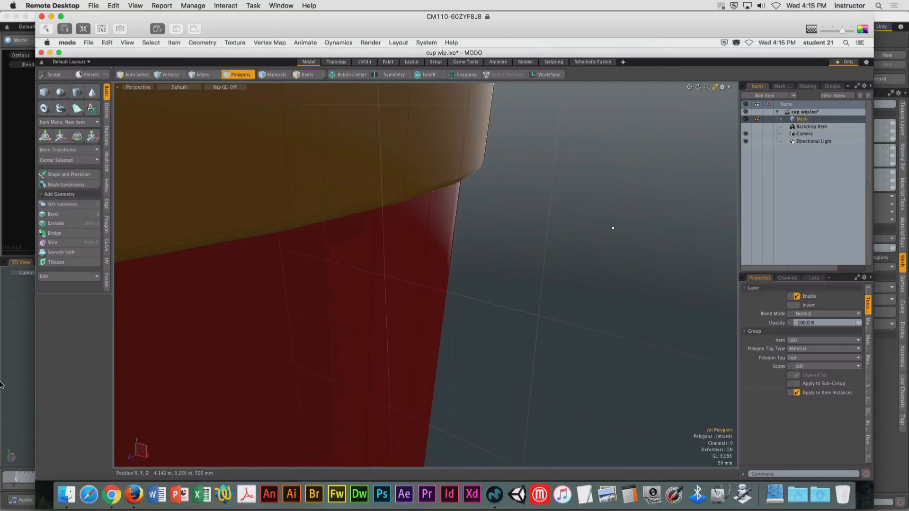
{"action": "left_click", "coordinate": [372, 207]}
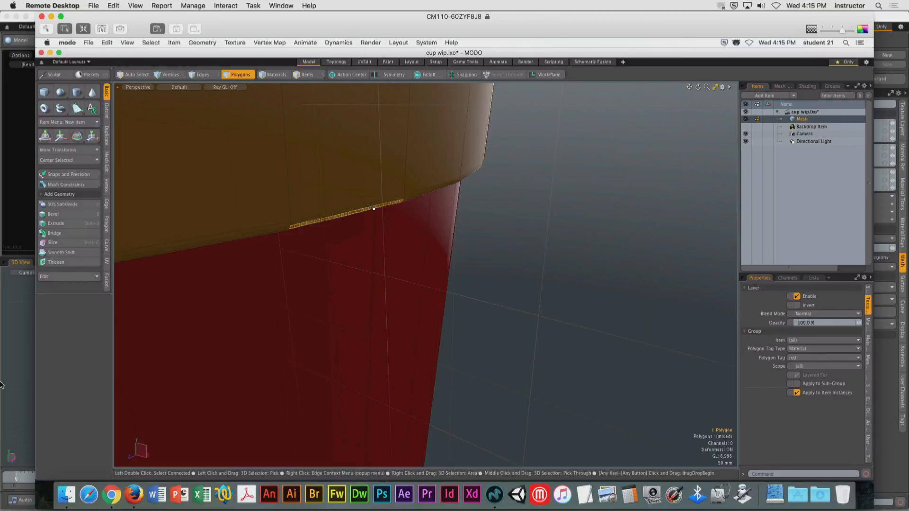
{"action": "left_click", "coordinate": [286, 231], "text": "shift"}
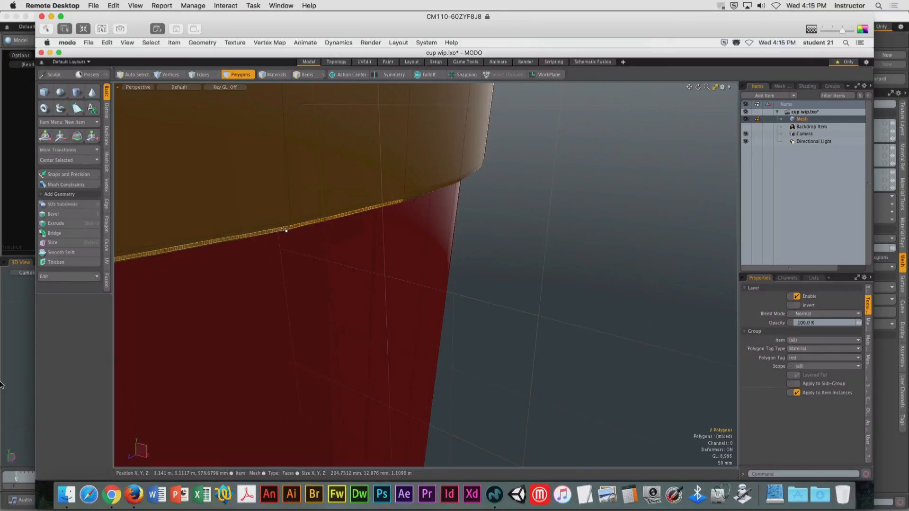
{"action": "key", "text": "l"}
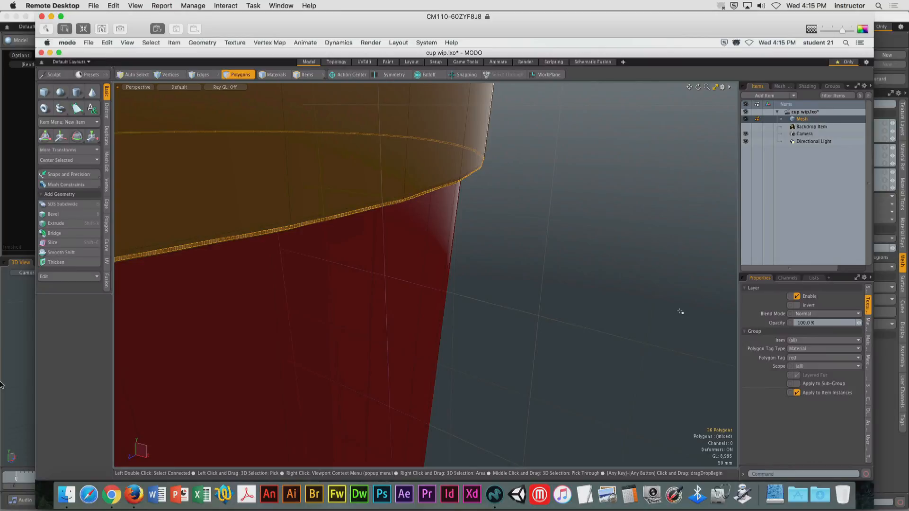
Clear the polygon selection, close the student's remote screen, and switch back to the local MODO scene
{"action": "left_click_drag", "start_coordinate": [637, 237], "coordinate": [568, 349], "text": "alt"}
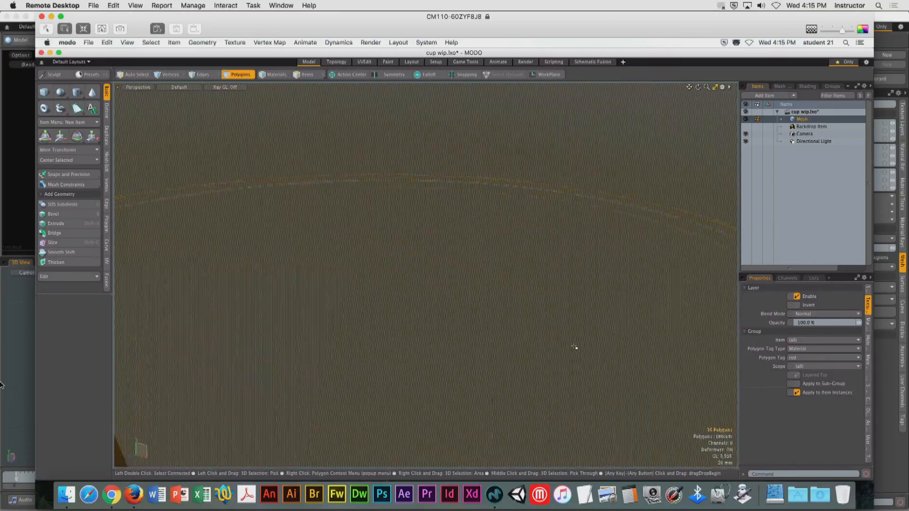
{"action": "scroll", "coordinate": [574, 347], "scroll_direction": "down", "scroll_amount": 10}
{"action": "left_click", "coordinate": [671, 361]}
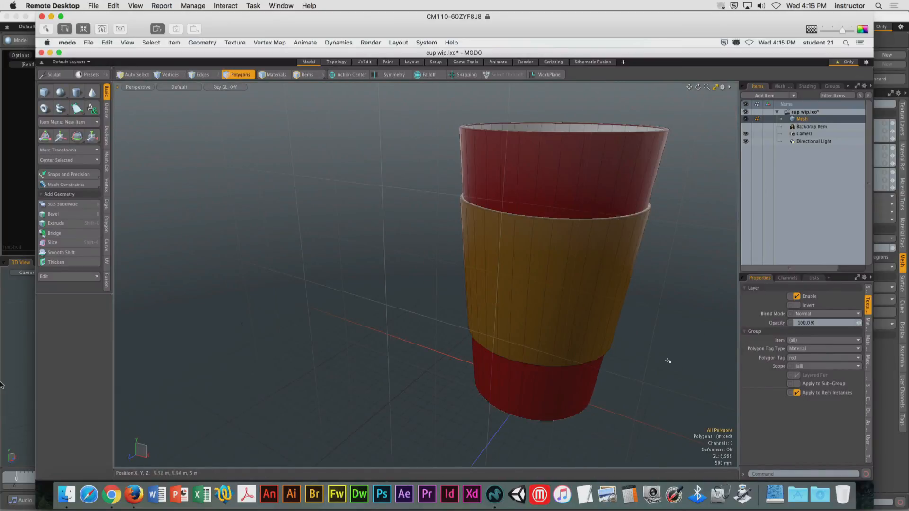
{"action": "left_click", "coordinate": [42, 17]}
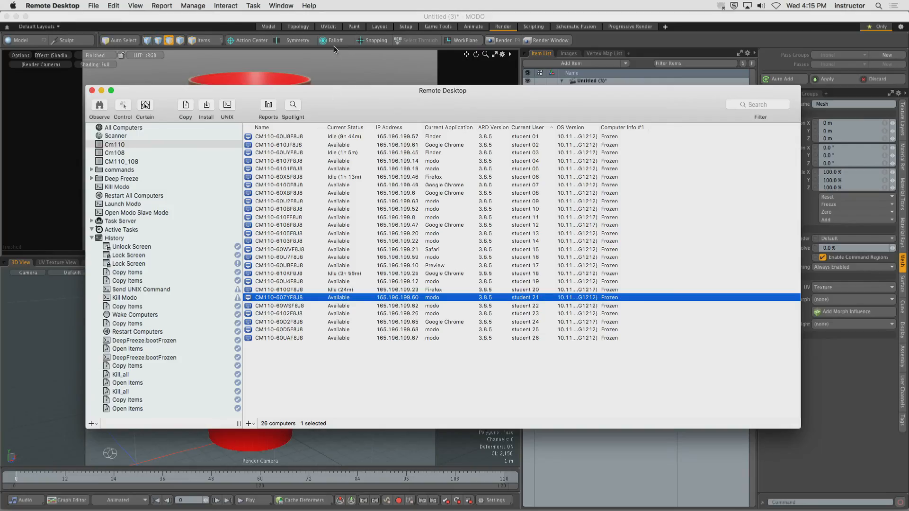
{"action": "left_click", "coordinate": [372, 16]}
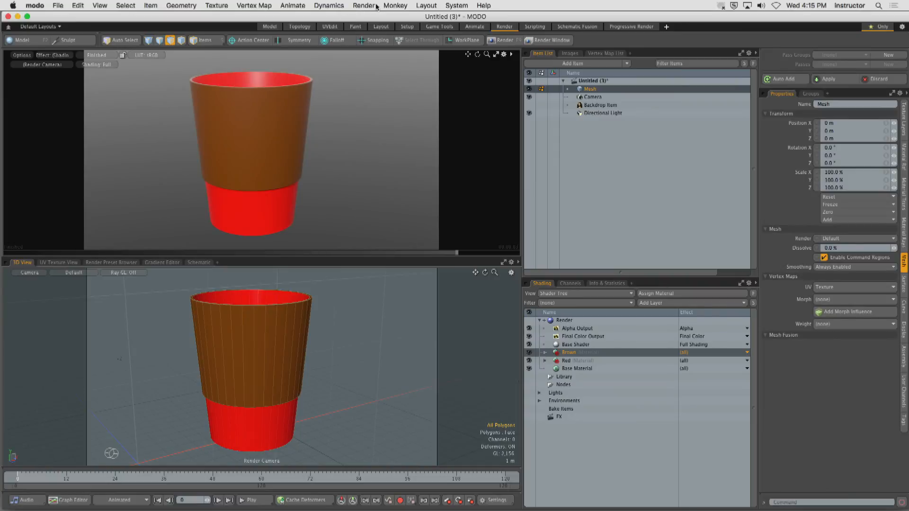